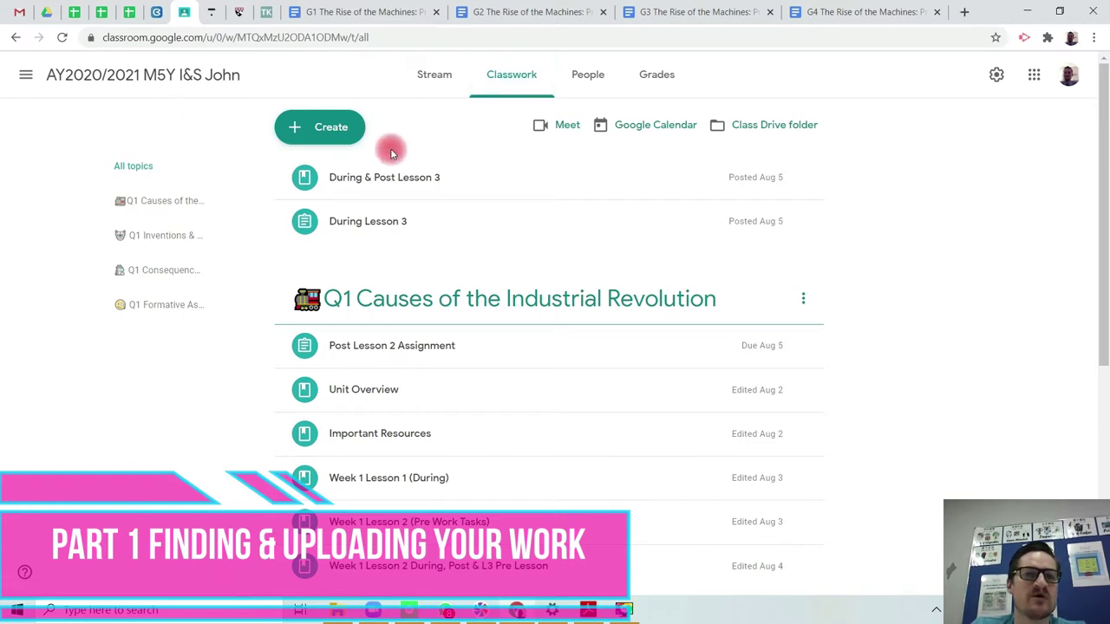
Move through Classroom's topic list to the Q1 Consequences topic
{"action": "left_click", "coordinate": [141, 193]}
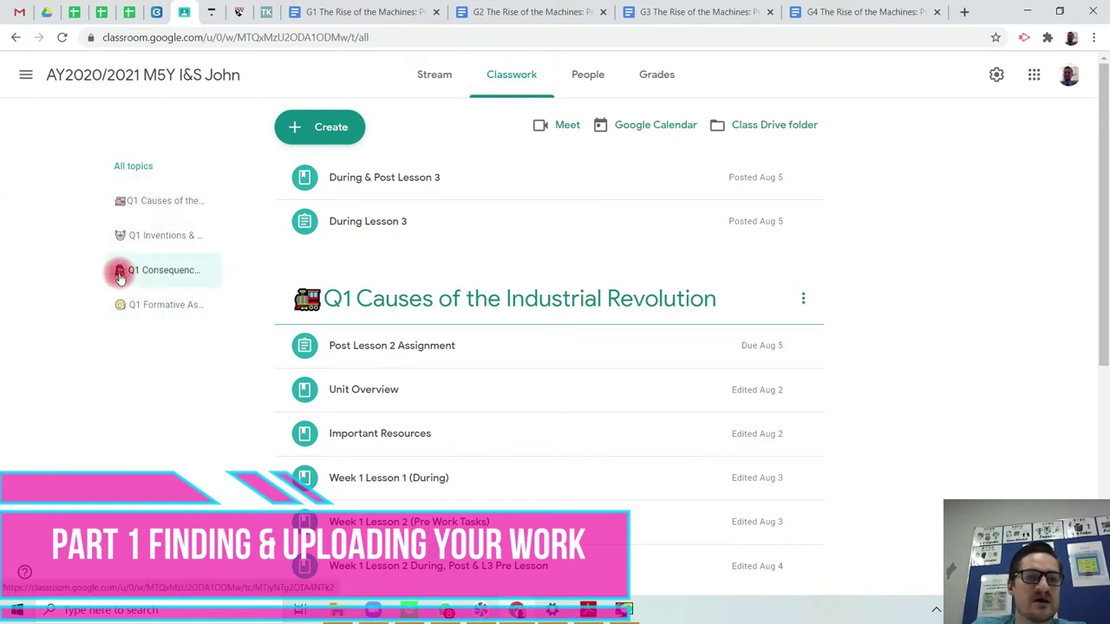
{"action": "left_click", "coordinate": [115, 276]}
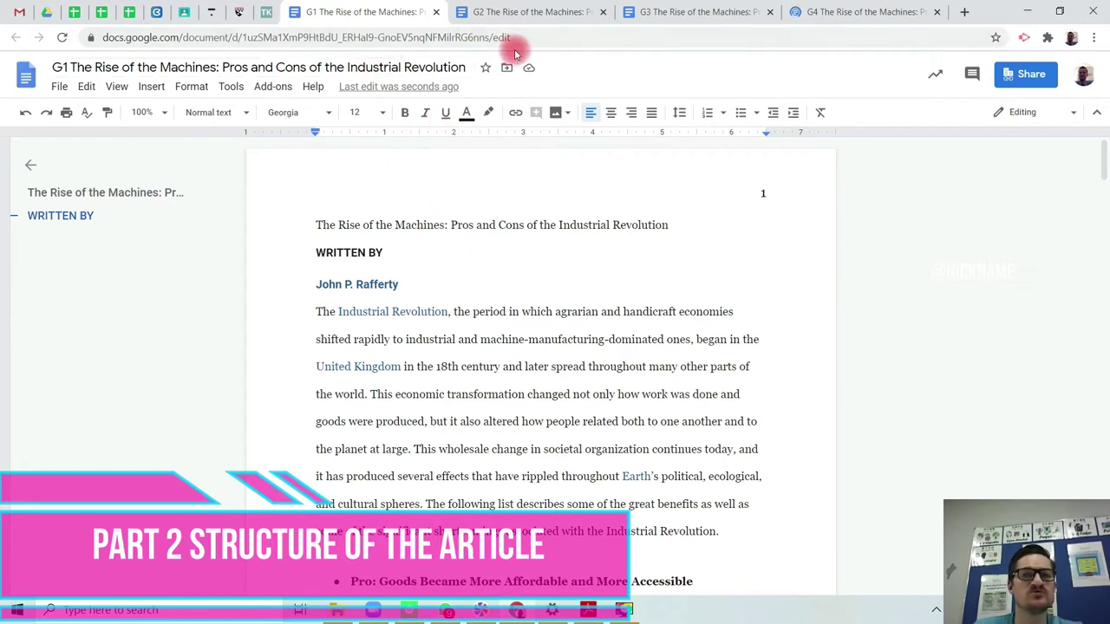
{"action": "scroll", "coordinate": [364, 199], "scroll_direction": "down", "scroll_amount": 1}
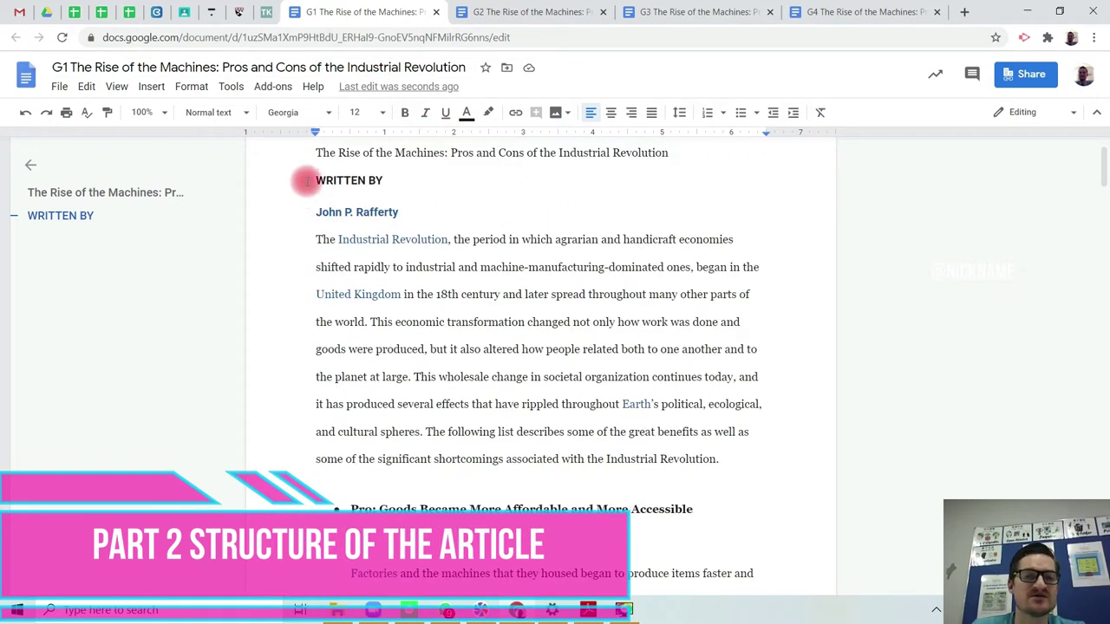
{"action": "left_click_drag", "start_coordinate": [309, 161], "coordinate": [743, 477]}
{"action": "scroll", "coordinate": [656, 385], "scroll_direction": "down", "scroll_amount": 3}
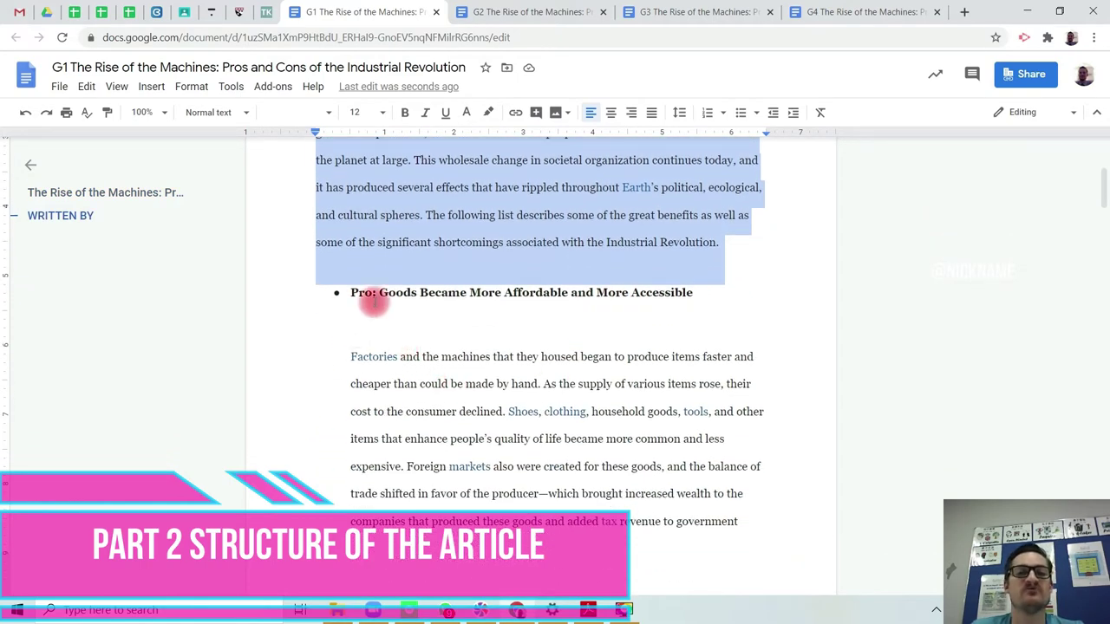
{"action": "scroll", "coordinate": [479, 320], "scroll_direction": "down", "scroll_amount": 5}
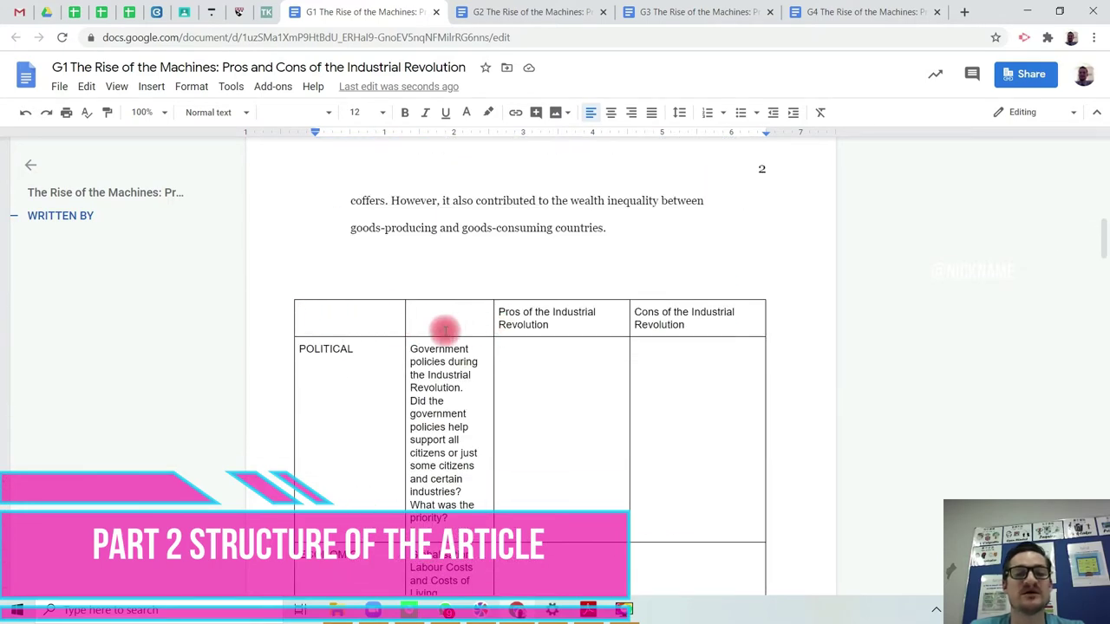
{"action": "scroll", "coordinate": [517, 388], "scroll_direction": "down", "scroll_amount": 10}
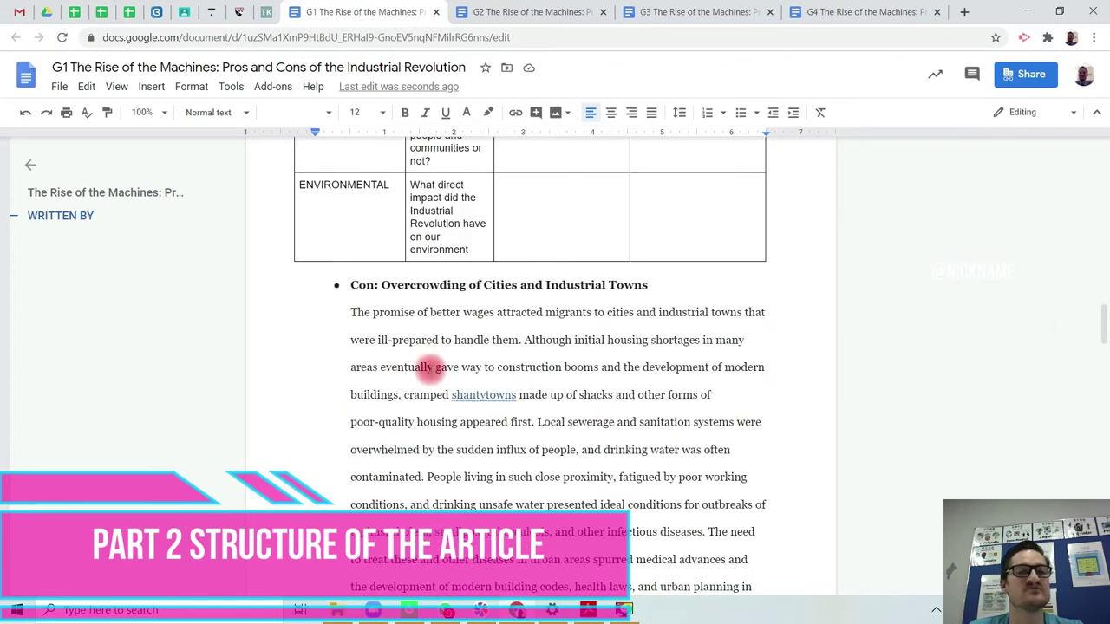
{"action": "scroll", "coordinate": [422, 369], "scroll_direction": "down", "scroll_amount": 8}
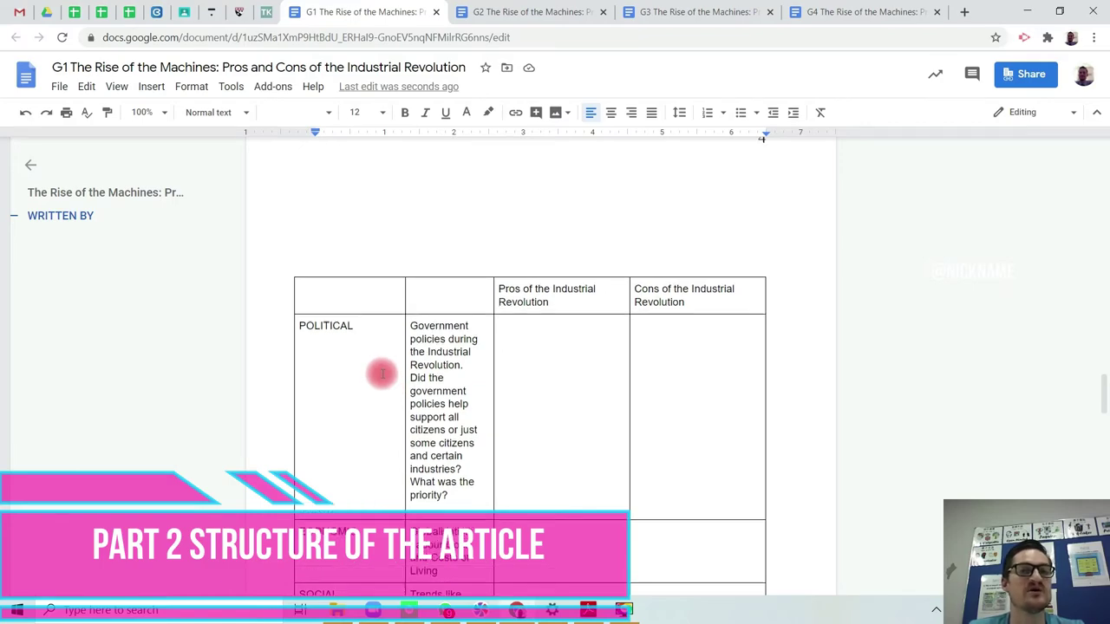
{"action": "scroll", "coordinate": [382, 375], "scroll_direction": "up", "scroll_amount": 10}
{"action": "scroll", "coordinate": [381, 375], "scroll_direction": "up", "scroll_amount": 10}
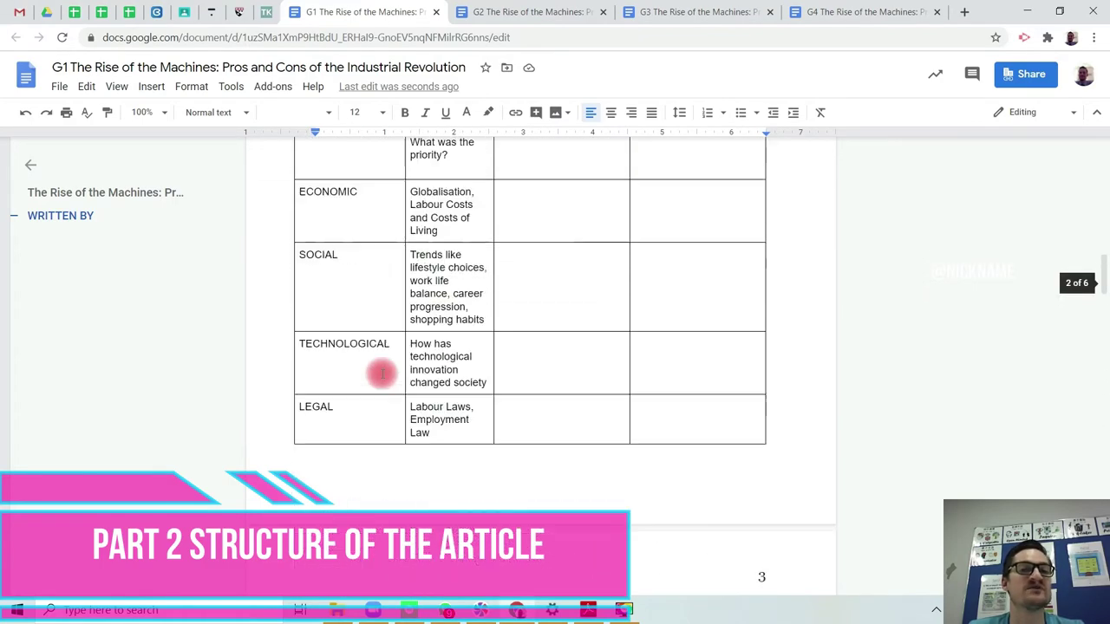
{"action": "scroll", "coordinate": [381, 375], "scroll_direction": "up", "scroll_amount": 3}
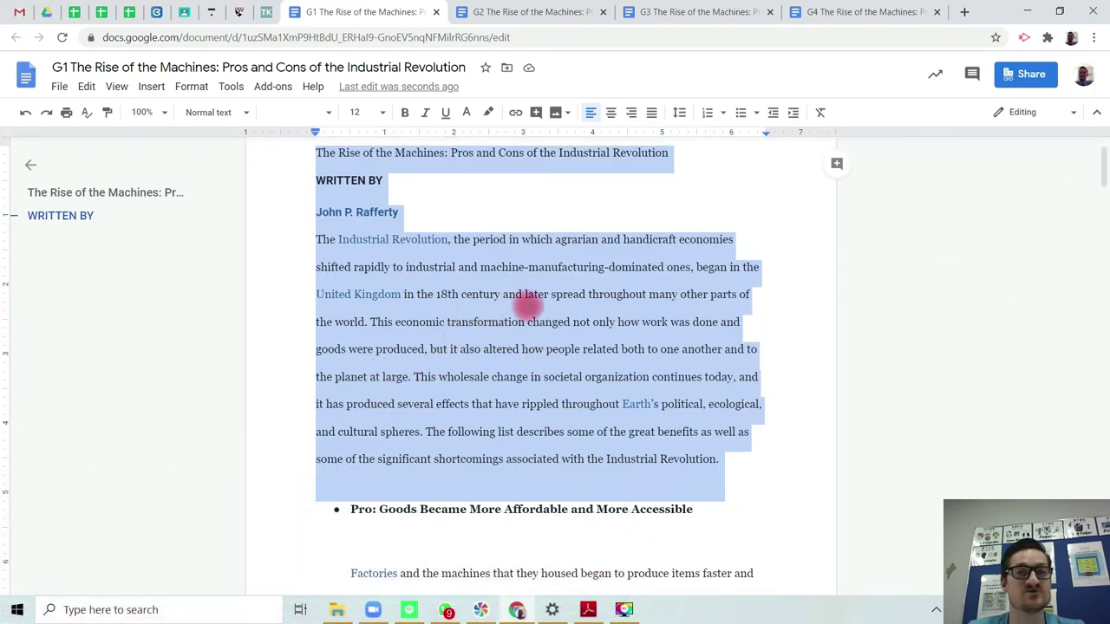
{"action": "scroll", "coordinate": [469, 347], "scroll_direction": "up", "scroll_amount": 2}
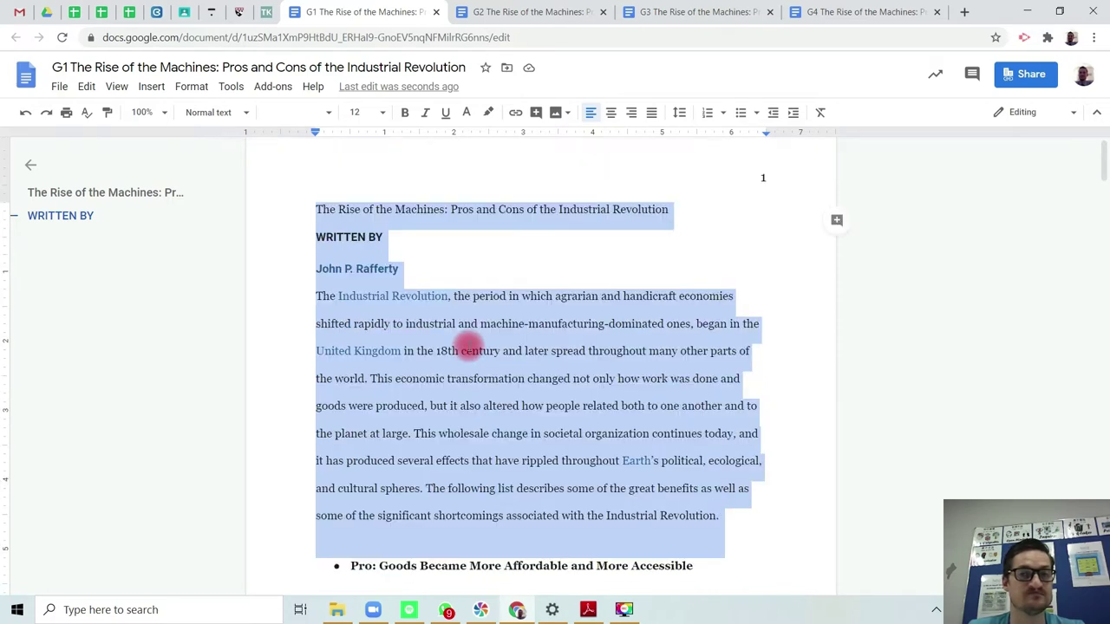
{"action": "left_click", "coordinate": [512, 285]}
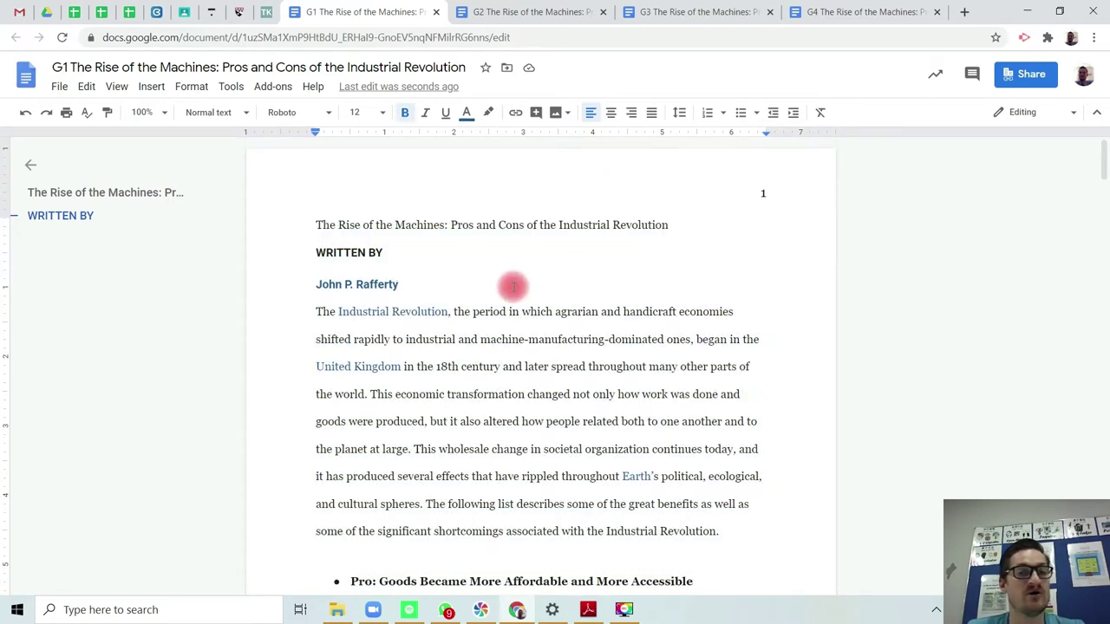
{"action": "scroll", "coordinate": [513, 286], "scroll_direction": "down", "scroll_amount": 10}
{"action": "scroll", "coordinate": [512, 299], "scroll_direction": "down", "scroll_amount": 3}
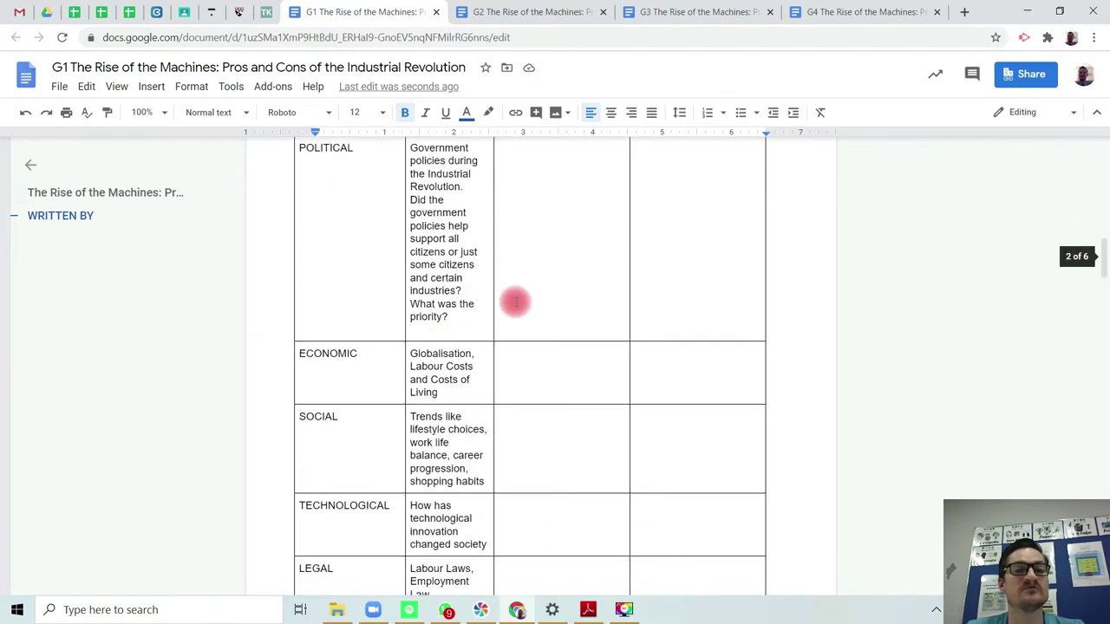
{"action": "scroll", "coordinate": [513, 303], "scroll_direction": "up", "scroll_amount": 3}
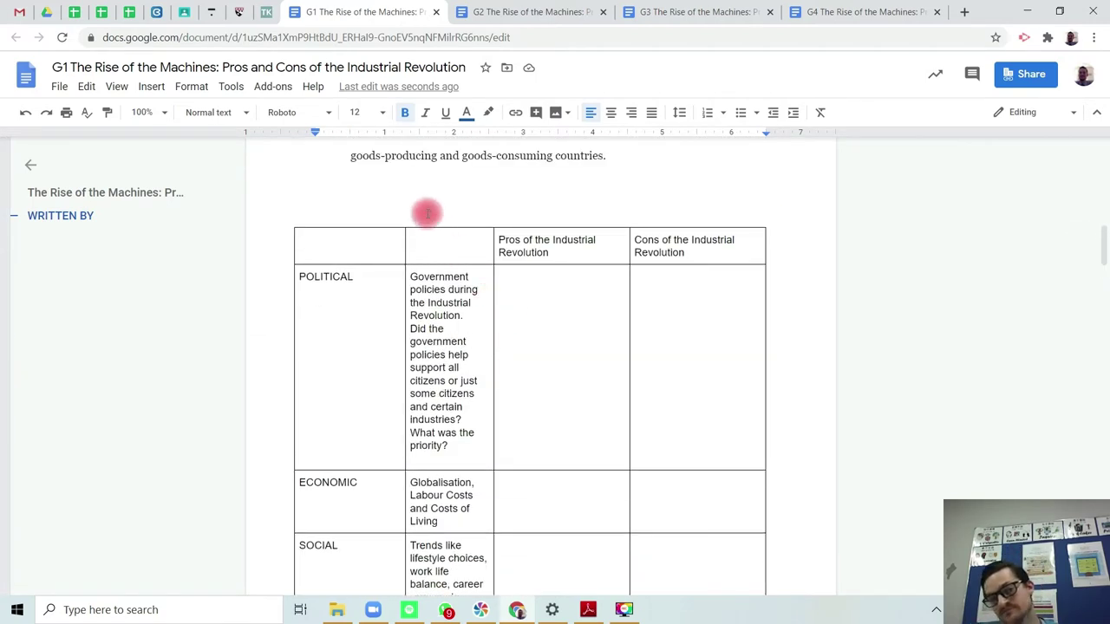
{"action": "scroll", "coordinate": [456, 214], "scroll_direction": "down", "scroll_amount": 2}
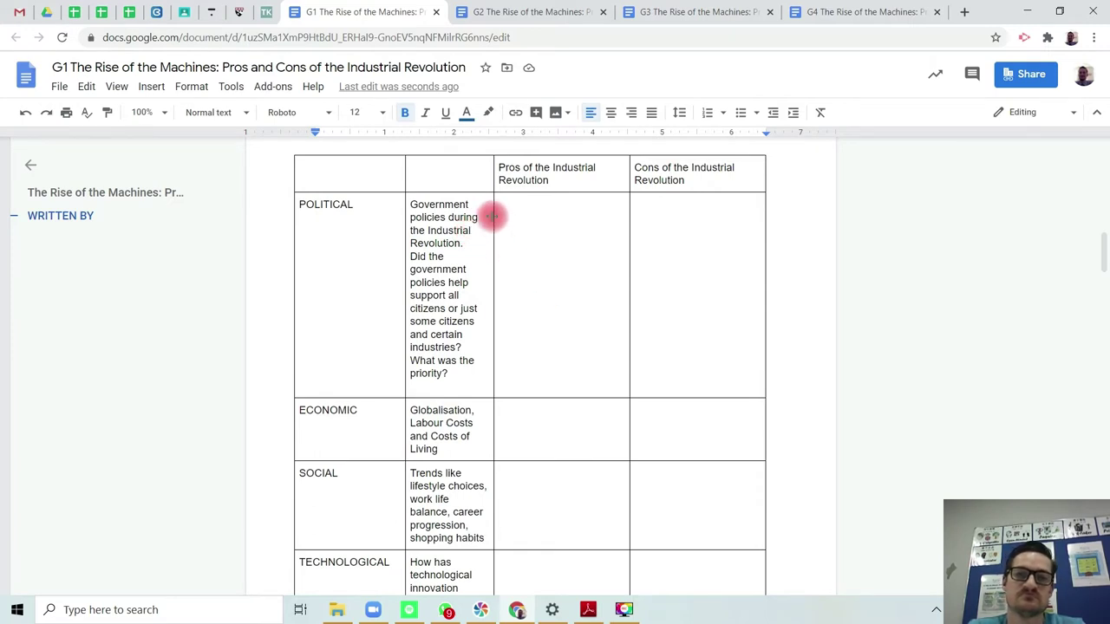
Widen the PESTLE table's question and Pros columns and narrow the category column
{"action": "left_click_drag", "start_coordinate": [492, 217], "coordinate": [538, 219]}
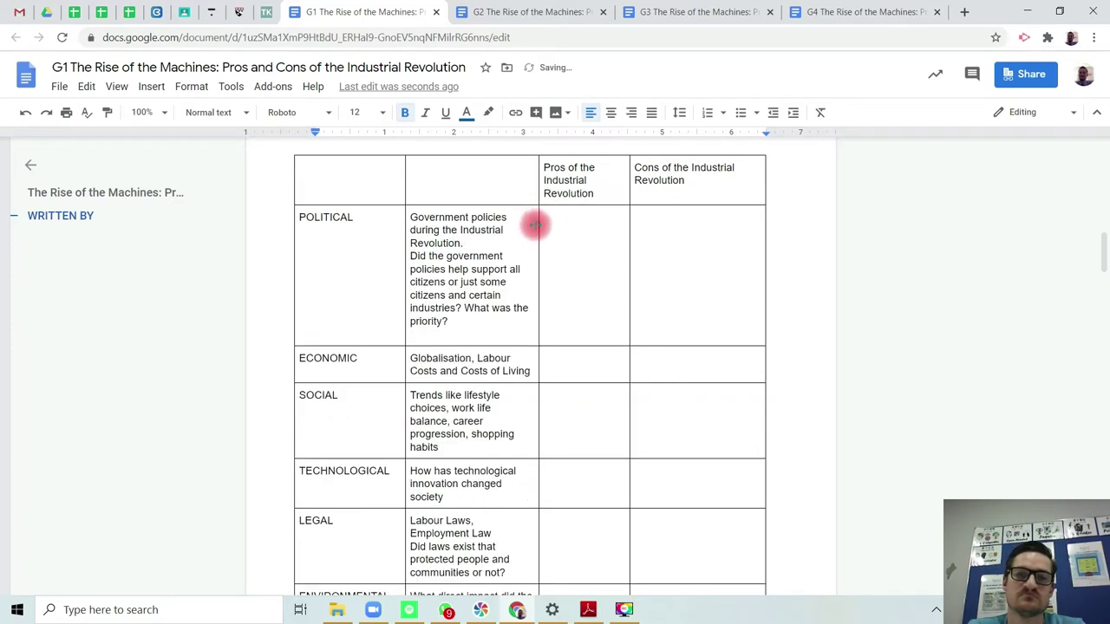
{"action": "mouse_move", "coordinate": [406, 248]}
{"action": "left_mouse_down"}
{"action": "mouse_move", "coordinate": [371, 246]}
{"action": "mouse_move", "coordinate": [398, 248]}
{"action": "left_mouse_up"}
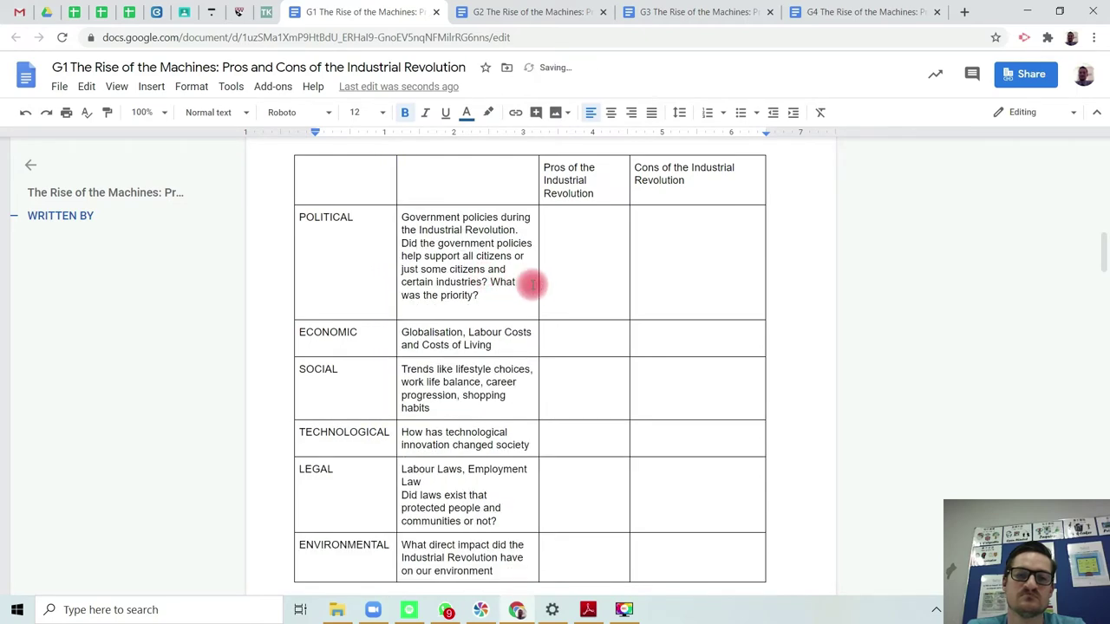
{"action": "scroll", "coordinate": [532, 285], "scroll_direction": "down", "scroll_amount": 1}
{"action": "scroll", "coordinate": [535, 284], "scroll_direction": "up", "scroll_amount": 1}
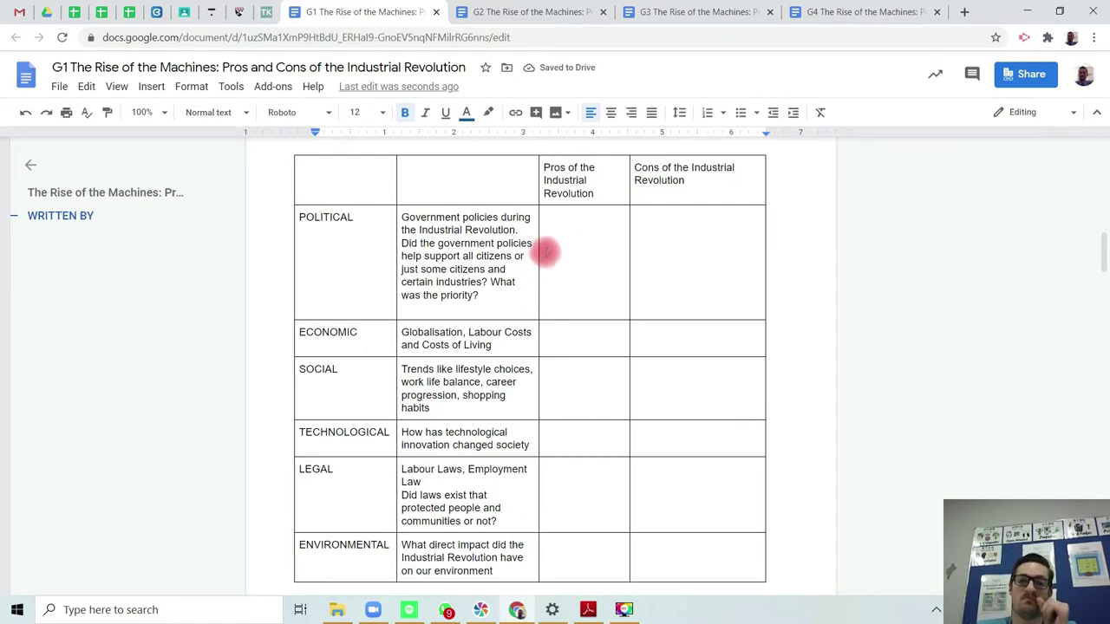
{"action": "left_click_drag", "start_coordinate": [630, 234], "coordinate": [650, 233]}
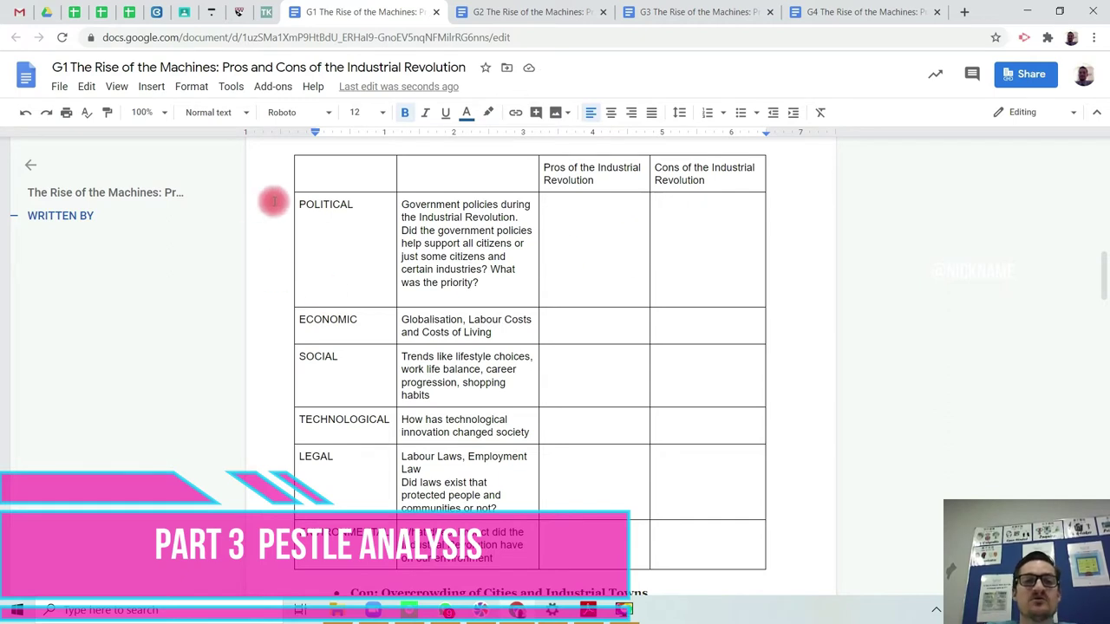
{"action": "left_click", "coordinate": [303, 205]}
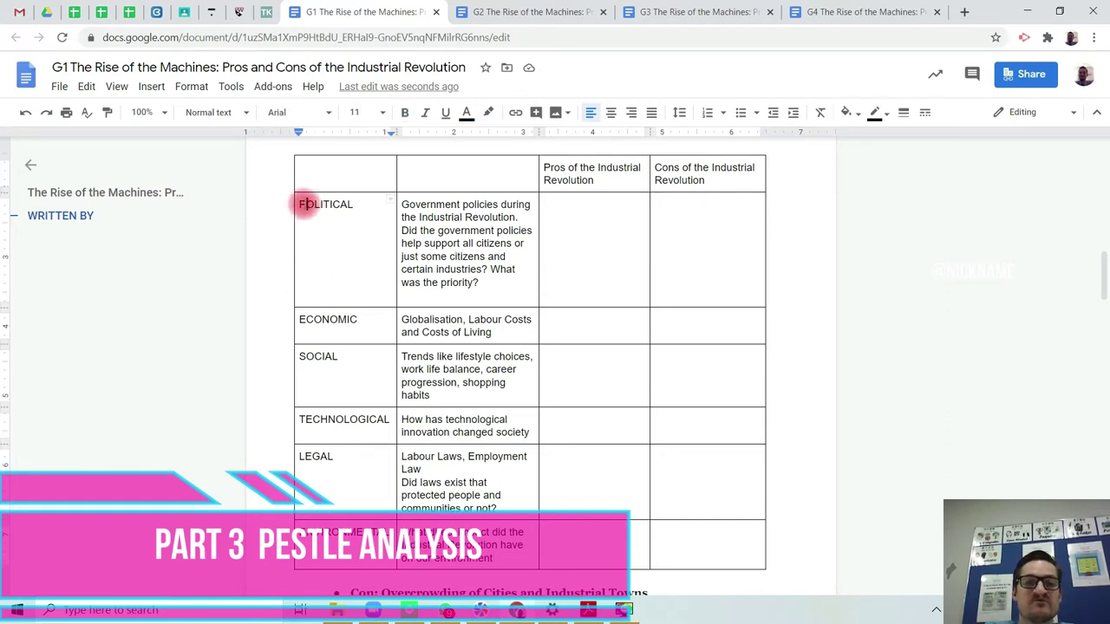
{"action": "left_click", "coordinate": [308, 320]}
{"action": "left_click", "coordinate": [302, 356]}
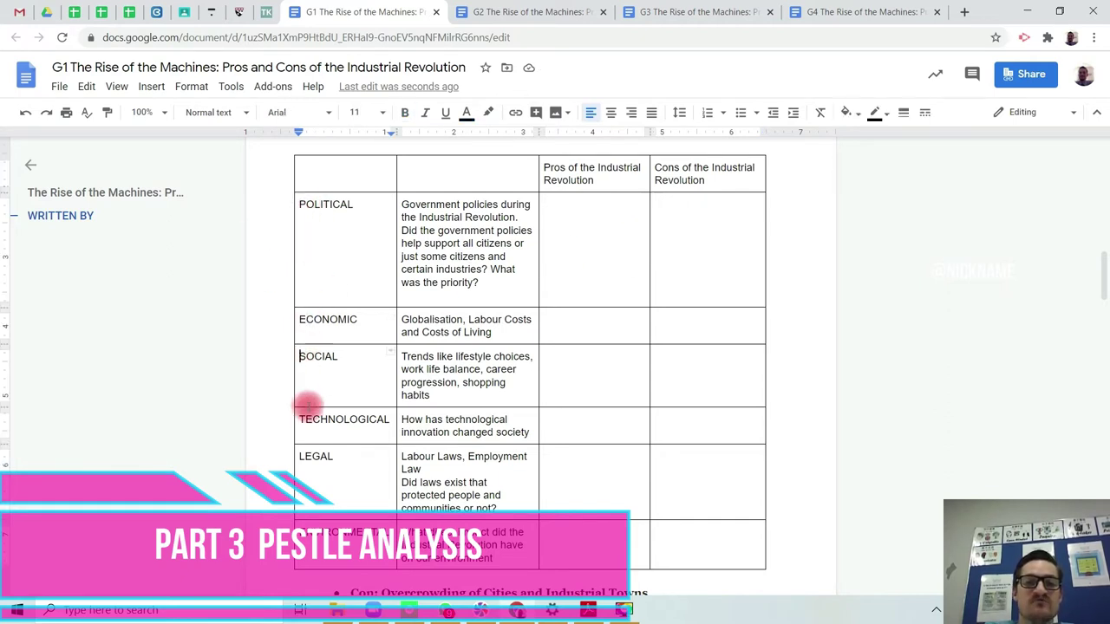
{"action": "left_click", "coordinate": [304, 420]}
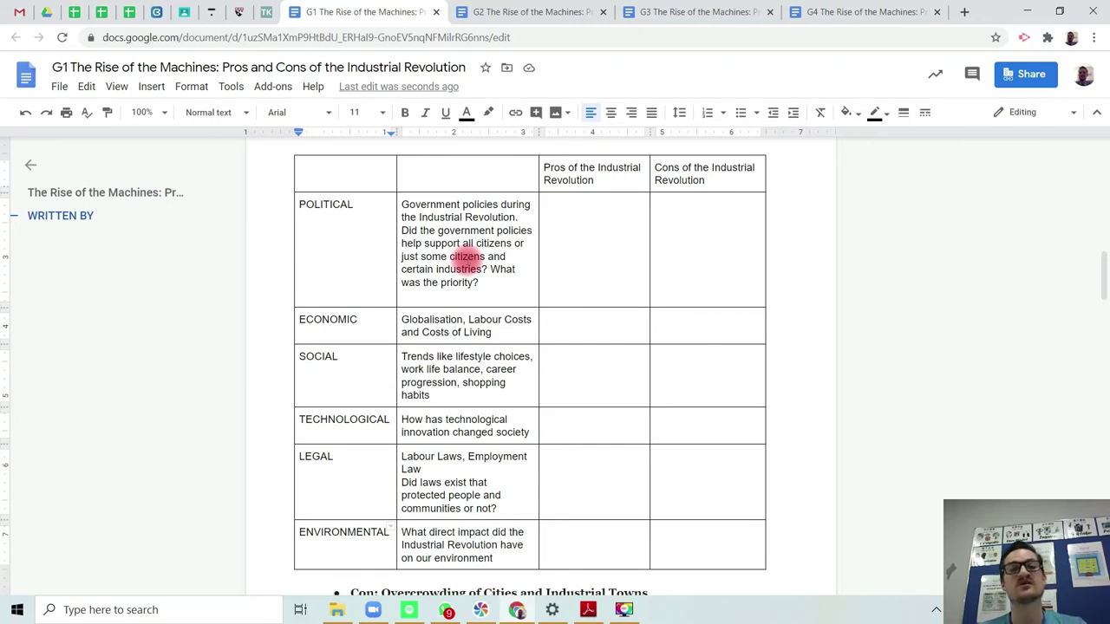
{"action": "scroll", "coordinate": [446, 267], "scroll_direction": "down", "scroll_amount": 10}
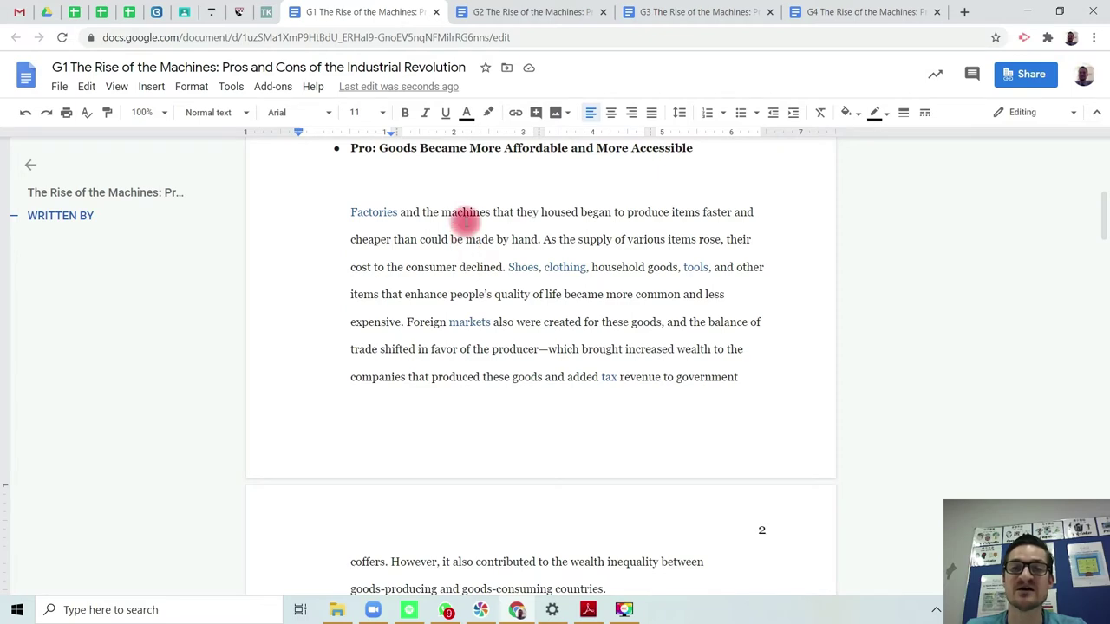
{"action": "scroll", "coordinate": [460, 215], "scroll_direction": "down", "scroll_amount": 3}
{"action": "scroll", "coordinate": [457, 211], "scroll_direction": "down", "scroll_amount": 5}
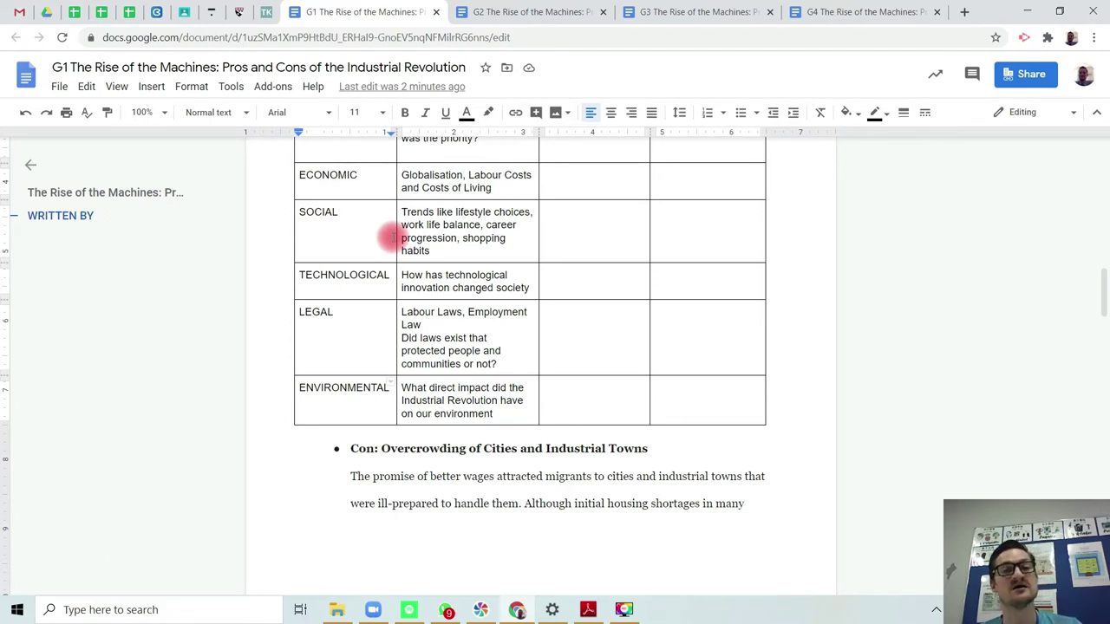
{"action": "scroll", "coordinate": [575, 310], "scroll_direction": "up", "scroll_amount": 3}
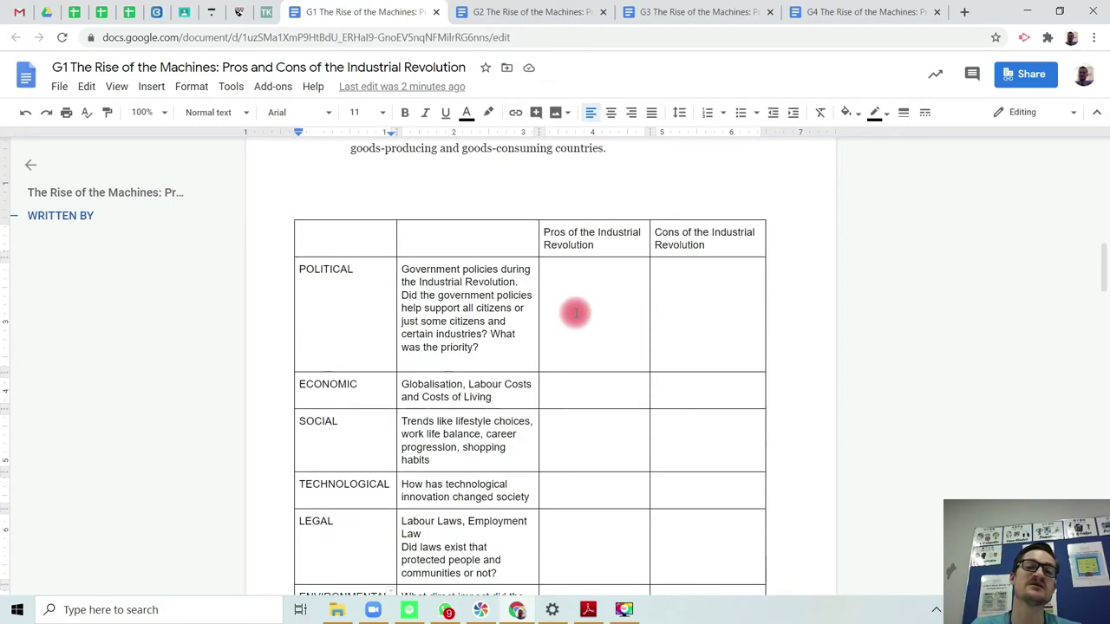
{"action": "scroll", "coordinate": [568, 395], "scroll_direction": "down", "scroll_amount": 2}
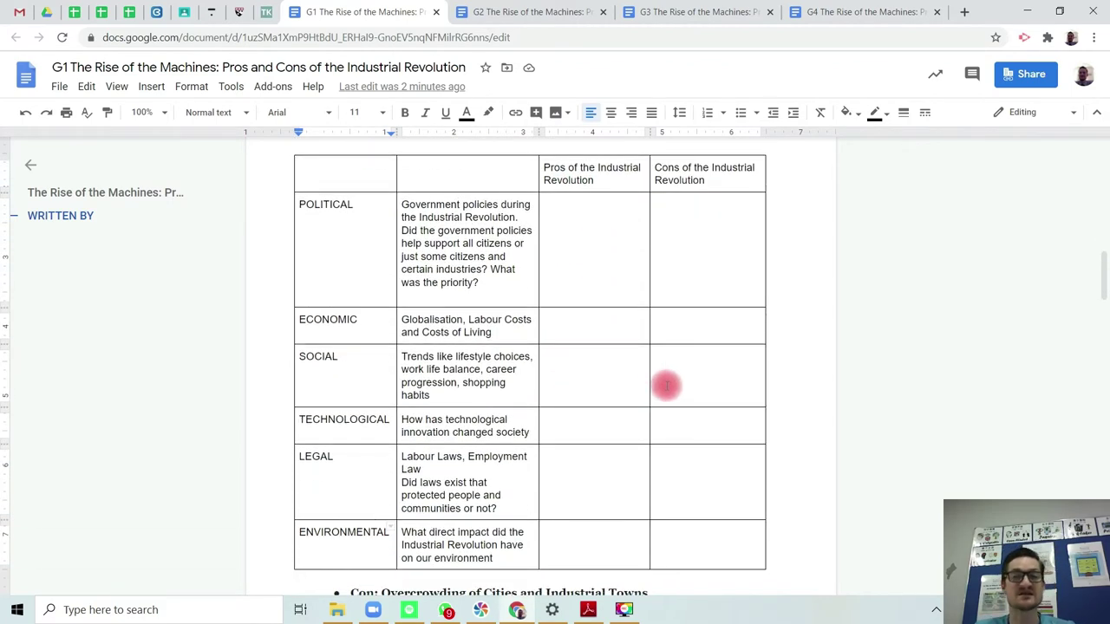
{"action": "left_click", "coordinate": [685, 455]}
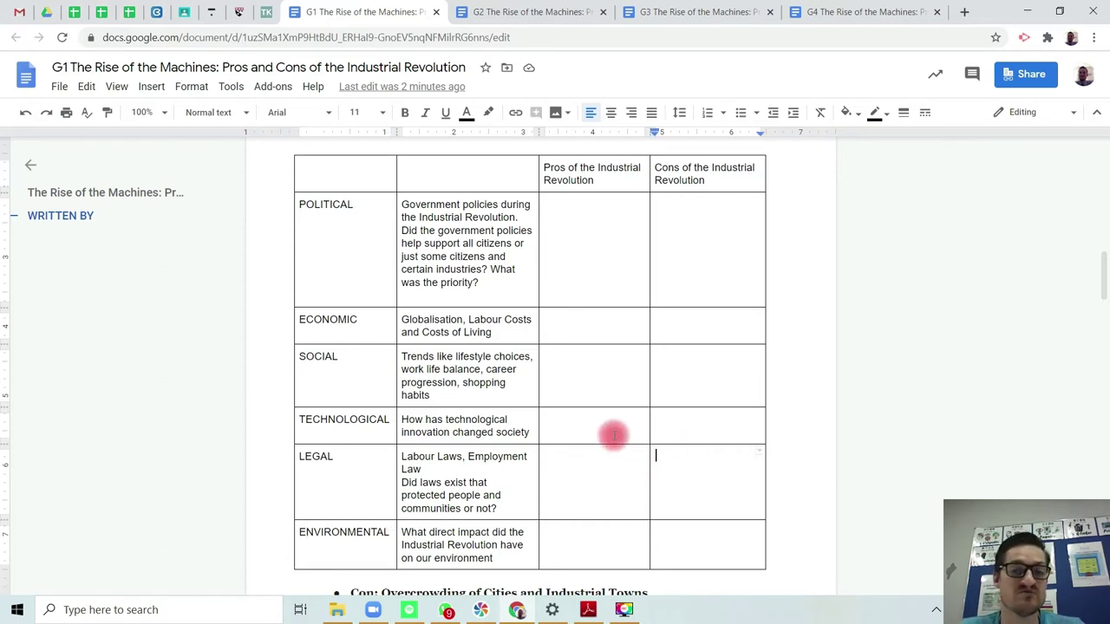
{"action": "scroll", "coordinate": [611, 431], "scroll_direction": "down", "scroll_amount": 1}
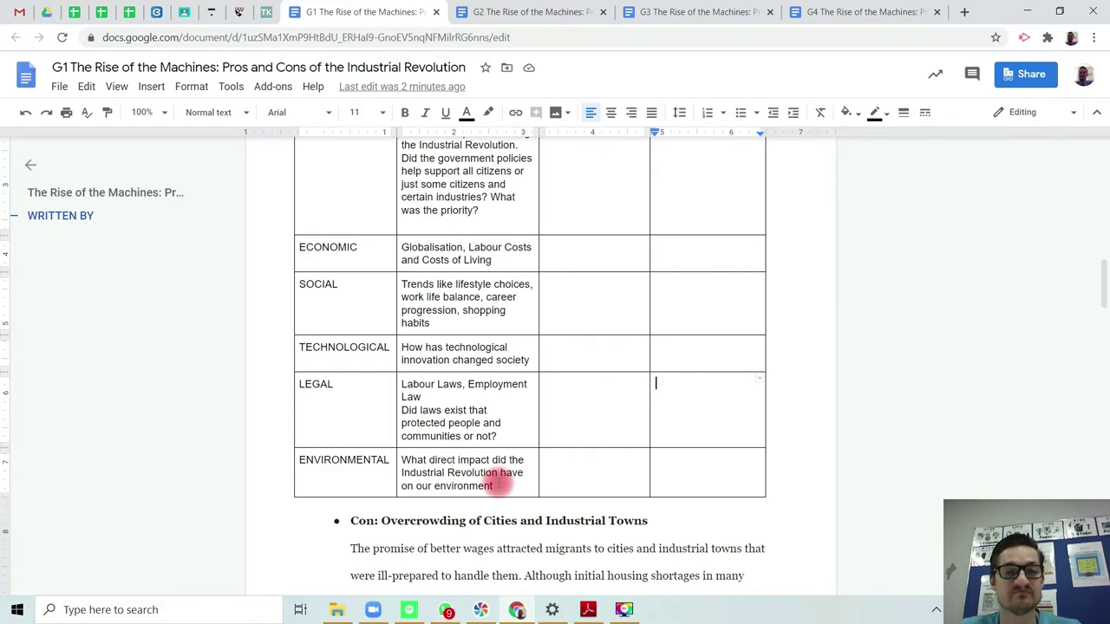
{"action": "scroll", "coordinate": [499, 485], "scroll_direction": "up", "scroll_amount": 3}
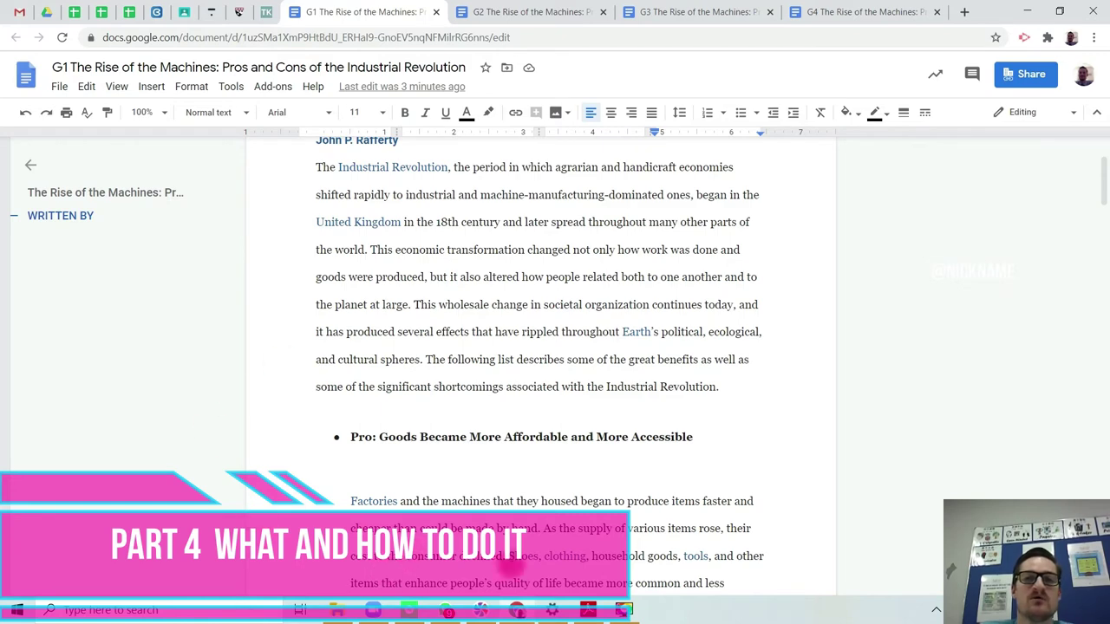
Choose the magenta swatch as the current text highlight colour
{"action": "scroll", "coordinate": [458, 411], "scroll_direction": "up", "scroll_amount": 2}
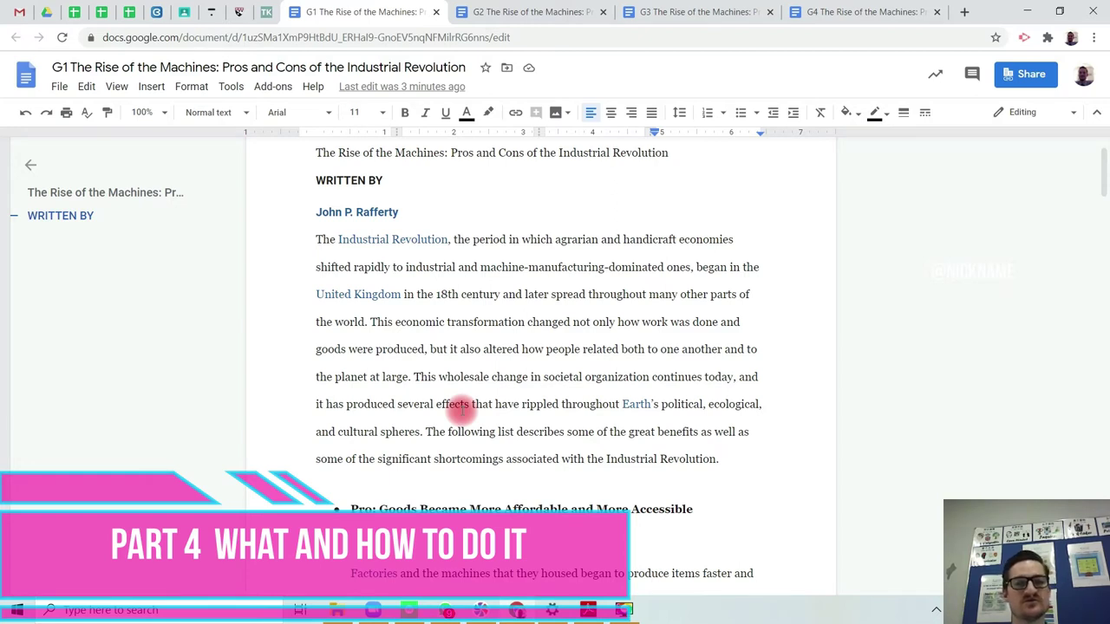
{"action": "left_click", "coordinate": [498, 119]}
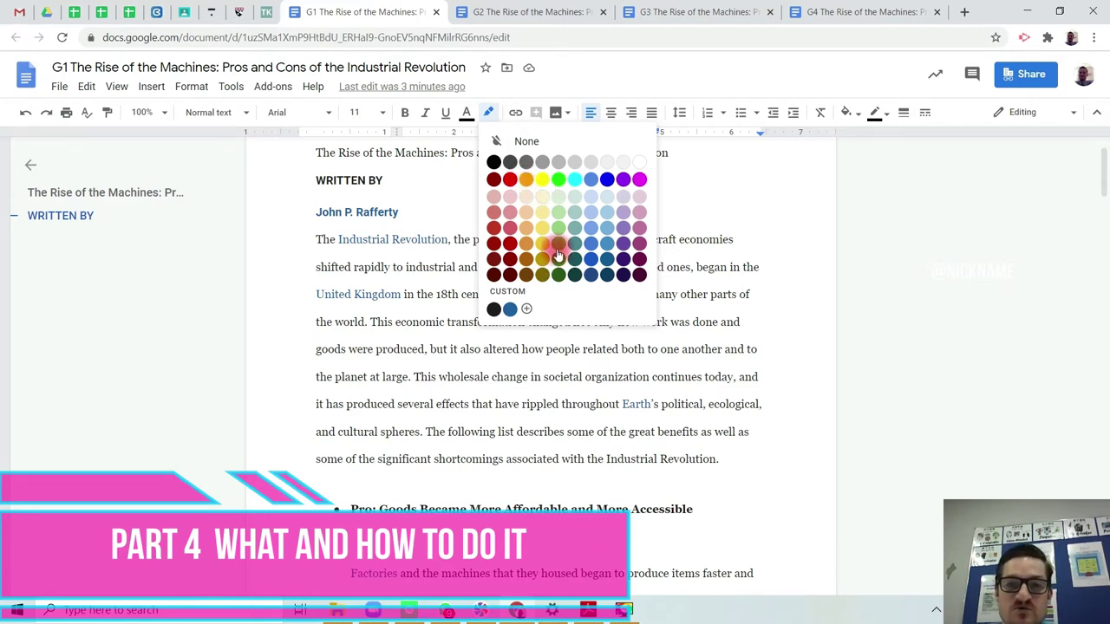
{"action": "left_click", "coordinate": [639, 181]}
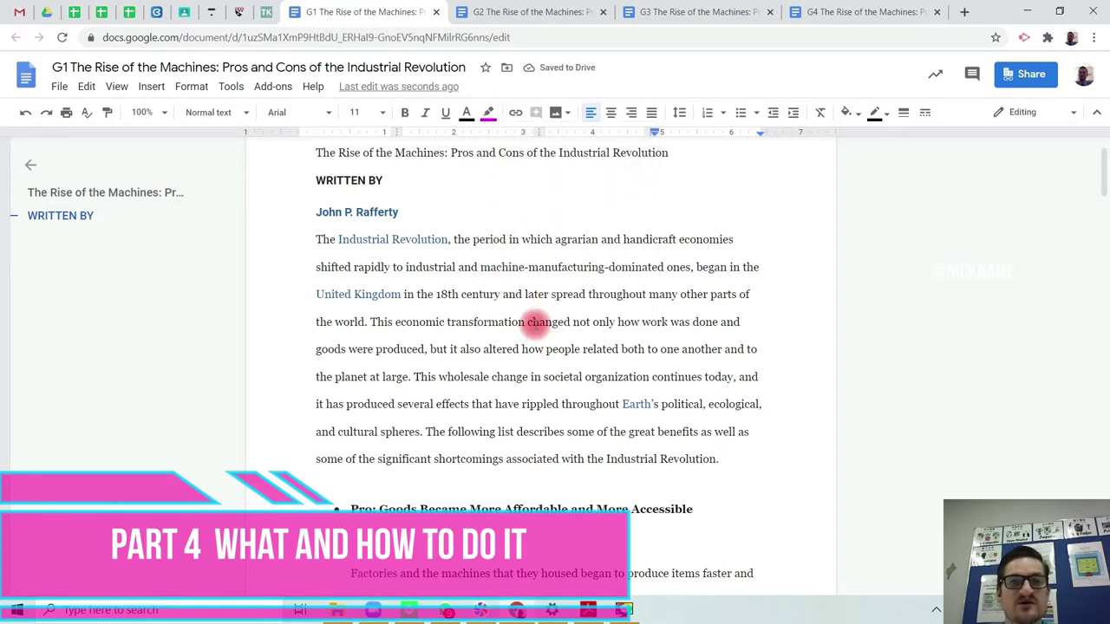
{"action": "scroll", "coordinate": [529, 312], "scroll_direction": "down", "scroll_amount": 1}
{"action": "scroll", "coordinate": [520, 295], "scroll_direction": "down", "scroll_amount": 2}
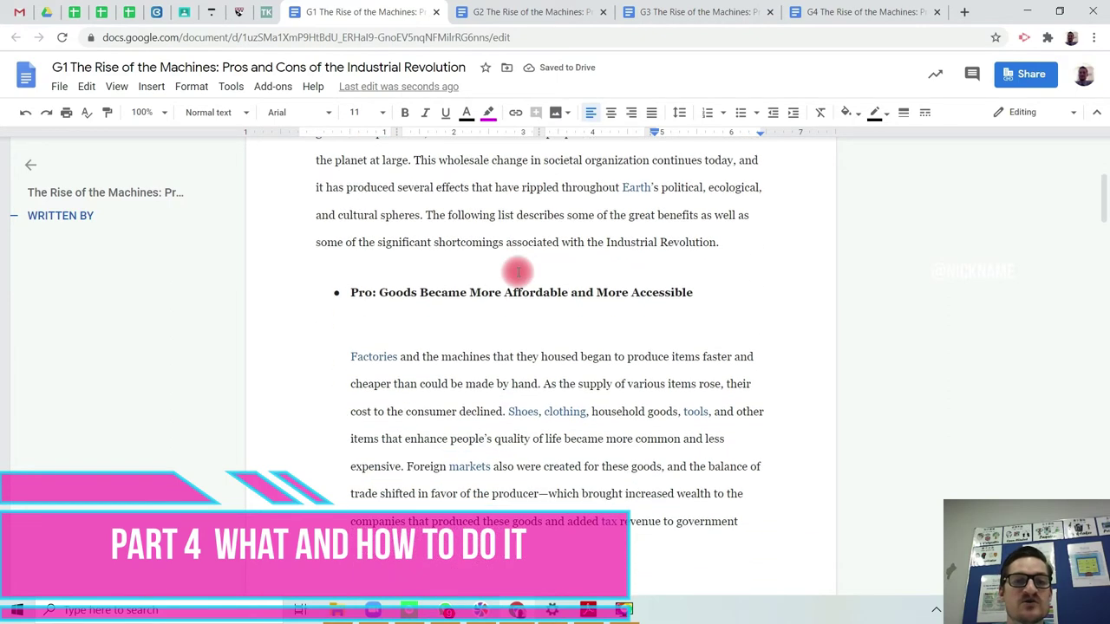
{"action": "scroll", "coordinate": [518, 270], "scroll_direction": "down", "scroll_amount": 1}
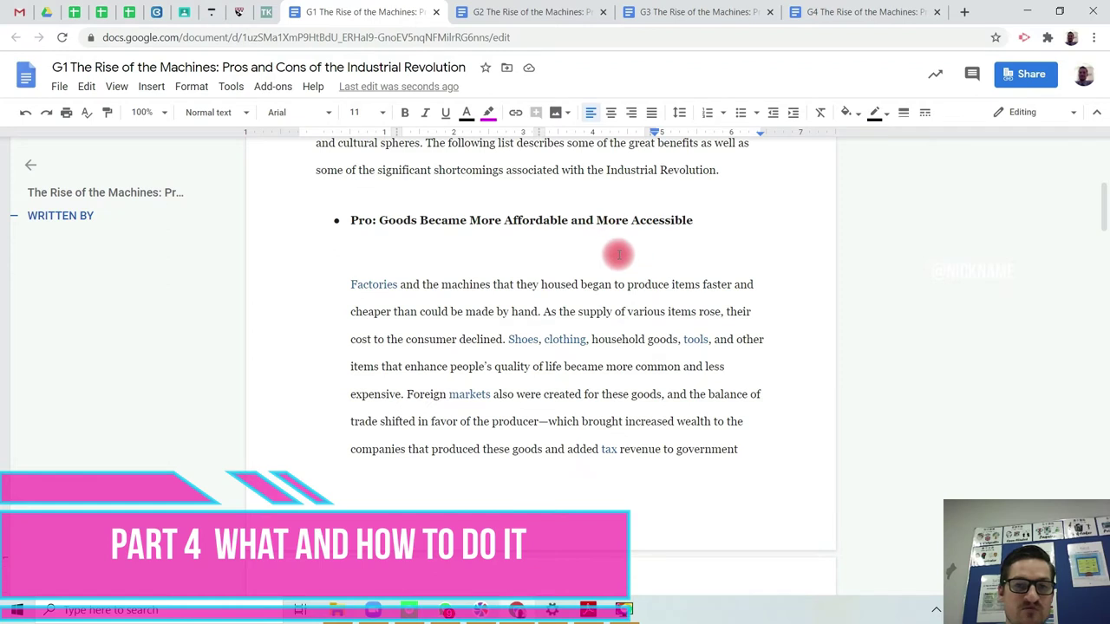
{"action": "scroll", "coordinate": [622, 243], "scroll_direction": "down", "scroll_amount": 1}
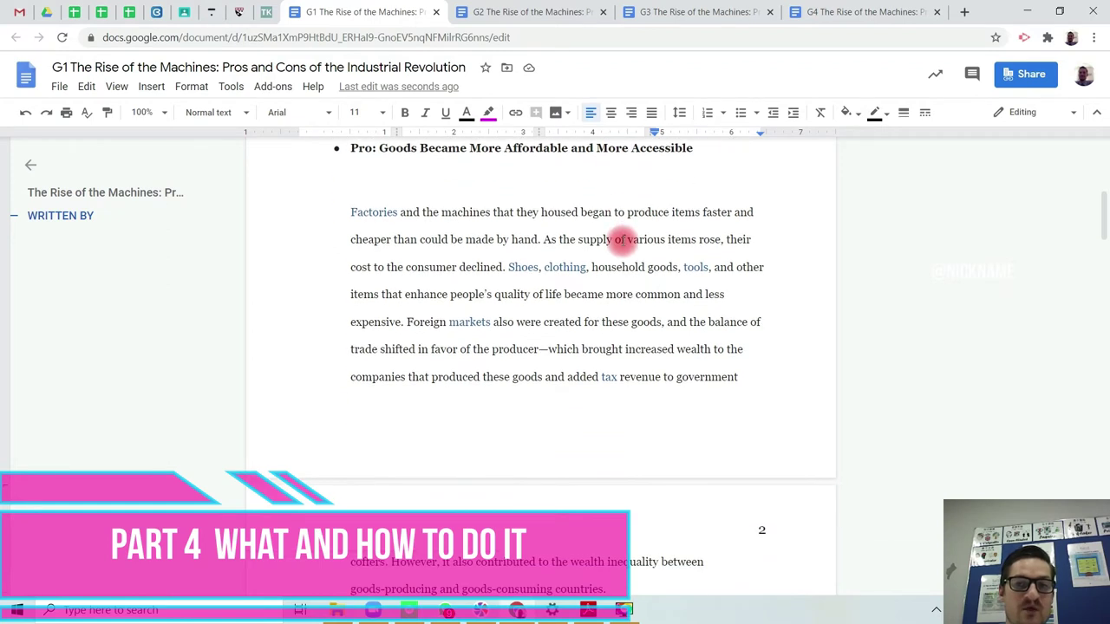
{"action": "scroll", "coordinate": [591, 236], "scroll_direction": "down", "scroll_amount": 1}
{"action": "scroll", "coordinate": [590, 239], "scroll_direction": "up", "scroll_amount": 1}
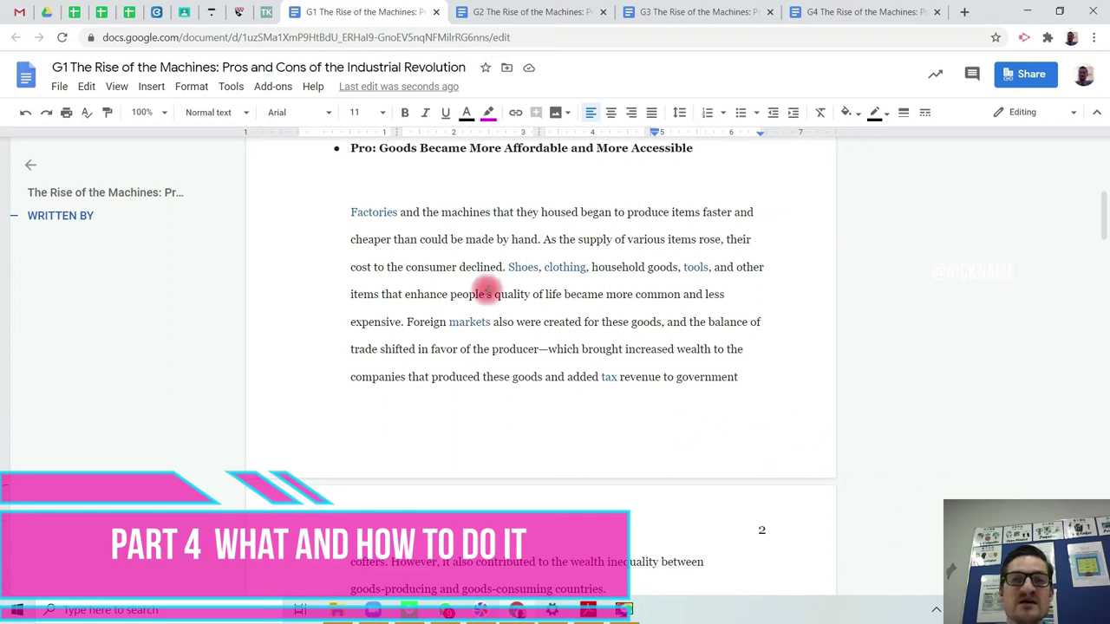
{"action": "left_click", "coordinate": [348, 211]}
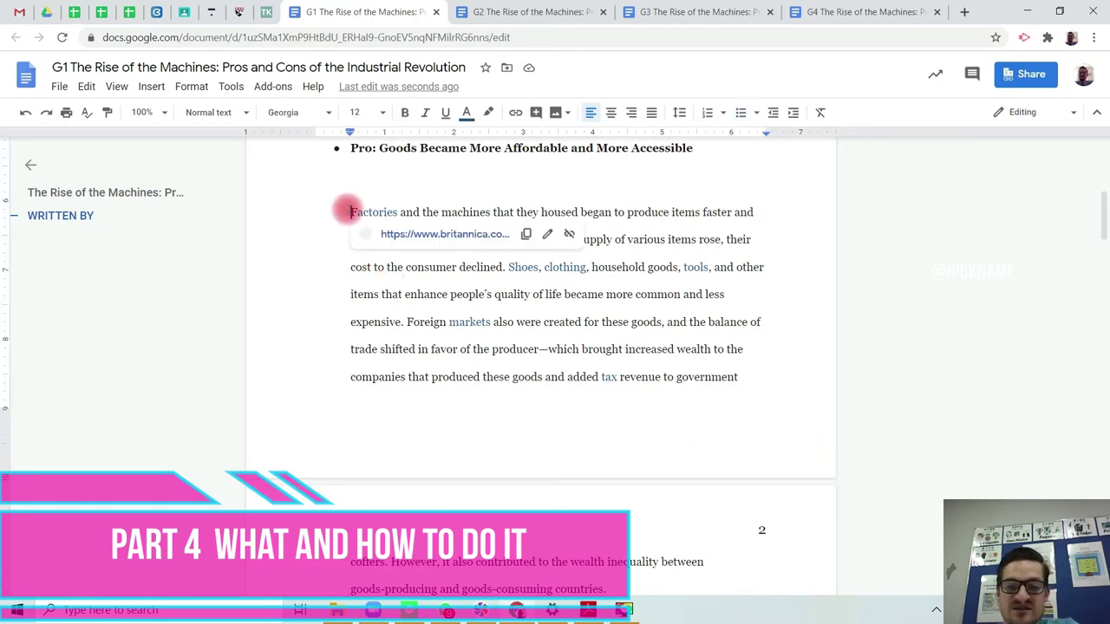
{"action": "key", "text": "BackSpace"}
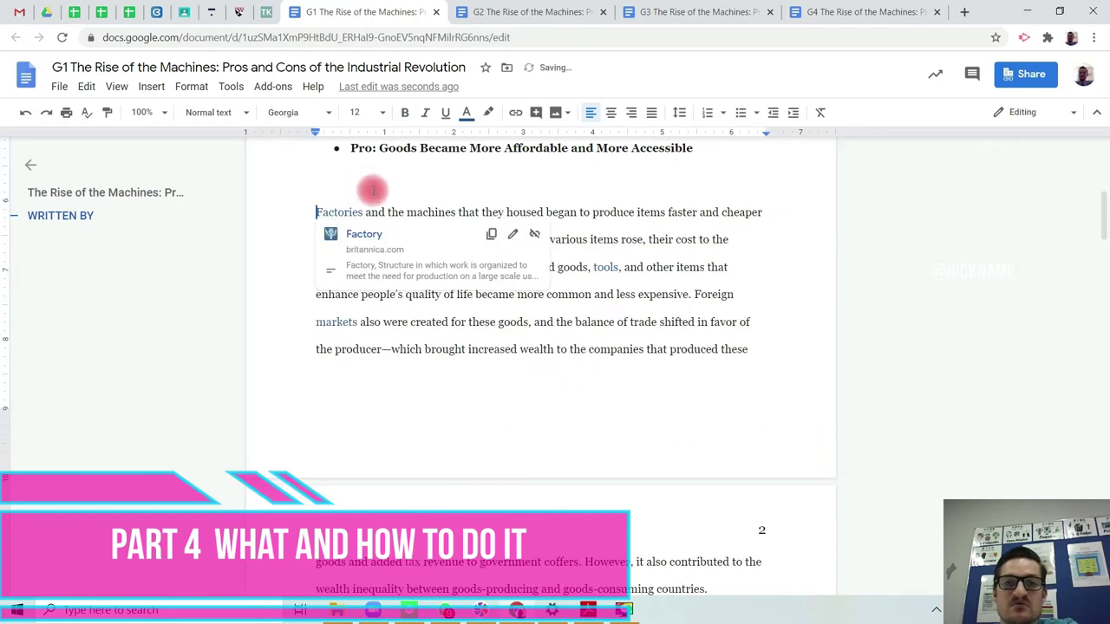
{"action": "key", "text": "BackSpace"}
{"action": "key", "text": "BackSpace"}
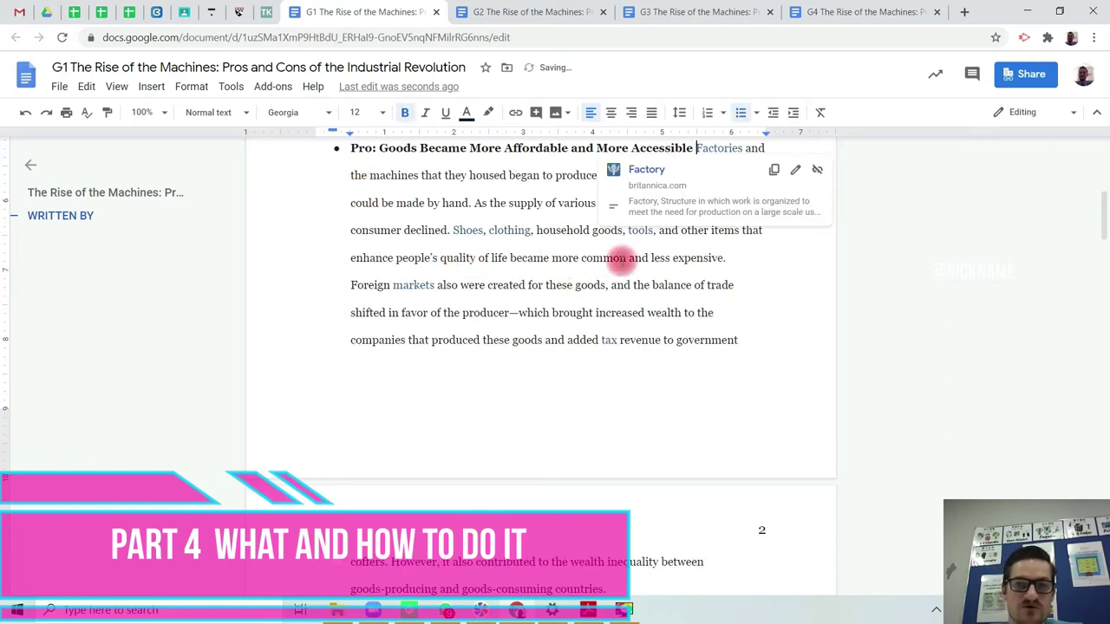
{"action": "key", "text": "Return"}
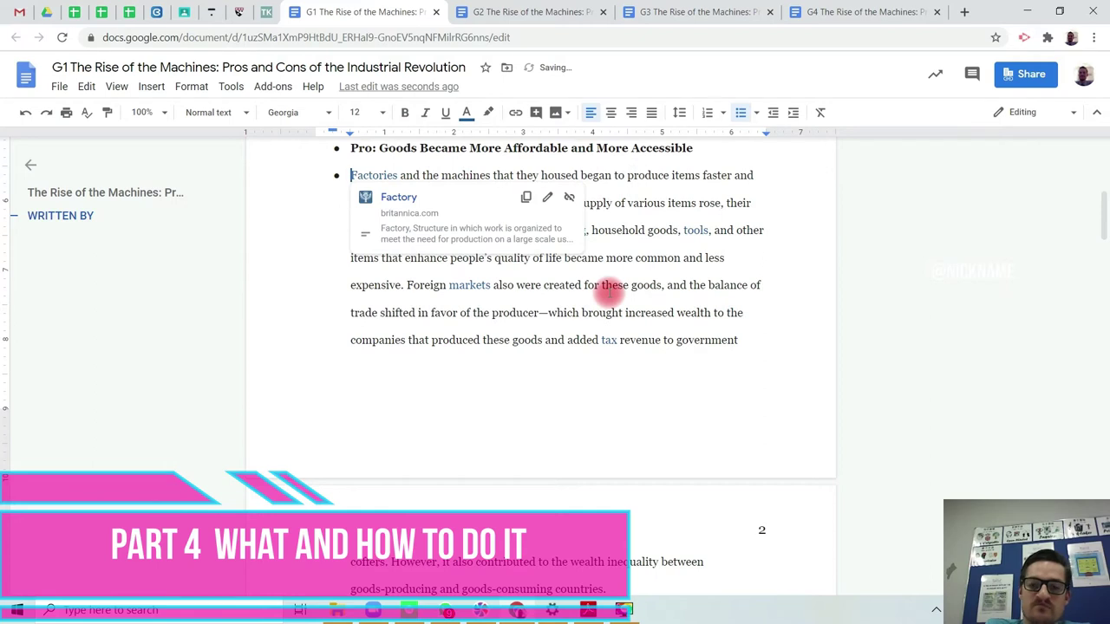
{"action": "key", "text": "BackSpace"}
{"action": "key", "text": "Return"}
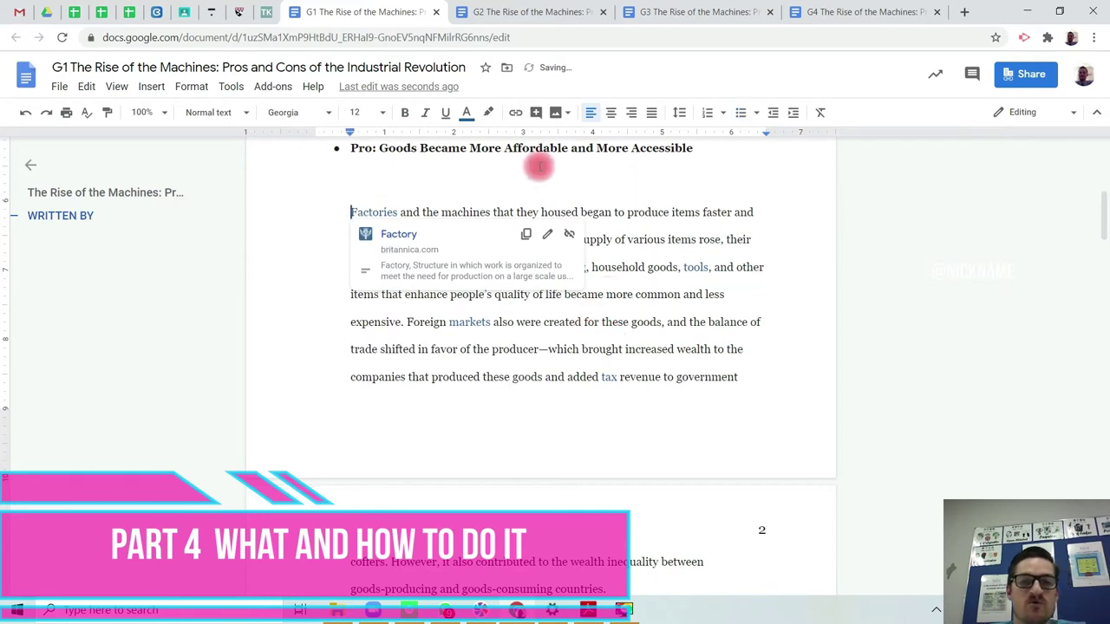
{"action": "left_click", "coordinate": [636, 404]}
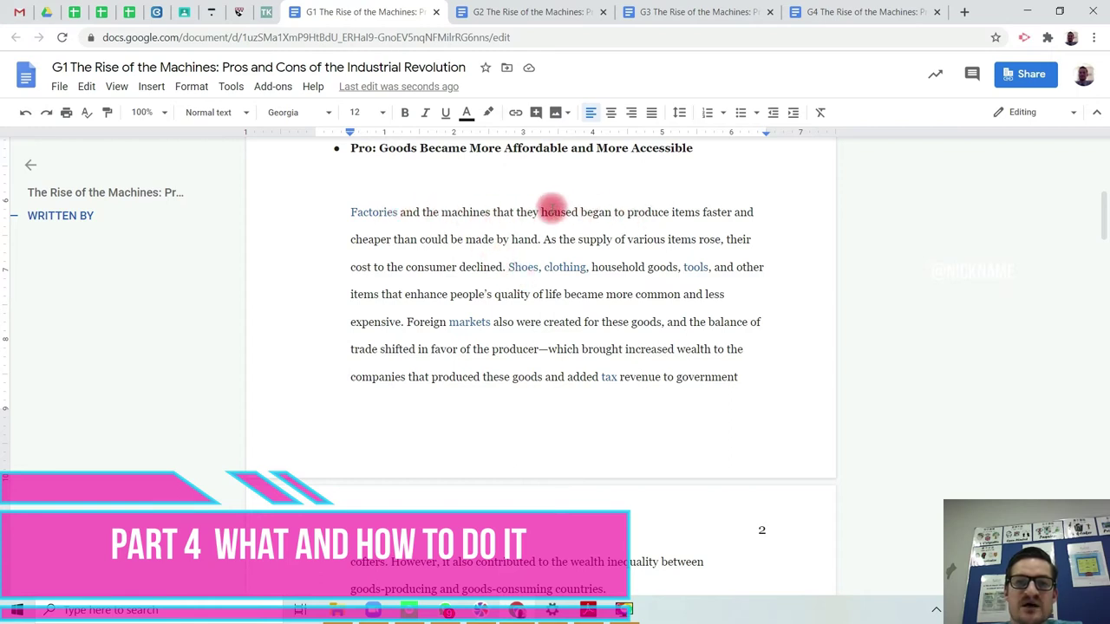
Highlight pink the 'Factories…cheaper' passage and the passage ending 'less expensive.'
{"action": "left_click", "coordinate": [352, 213]}
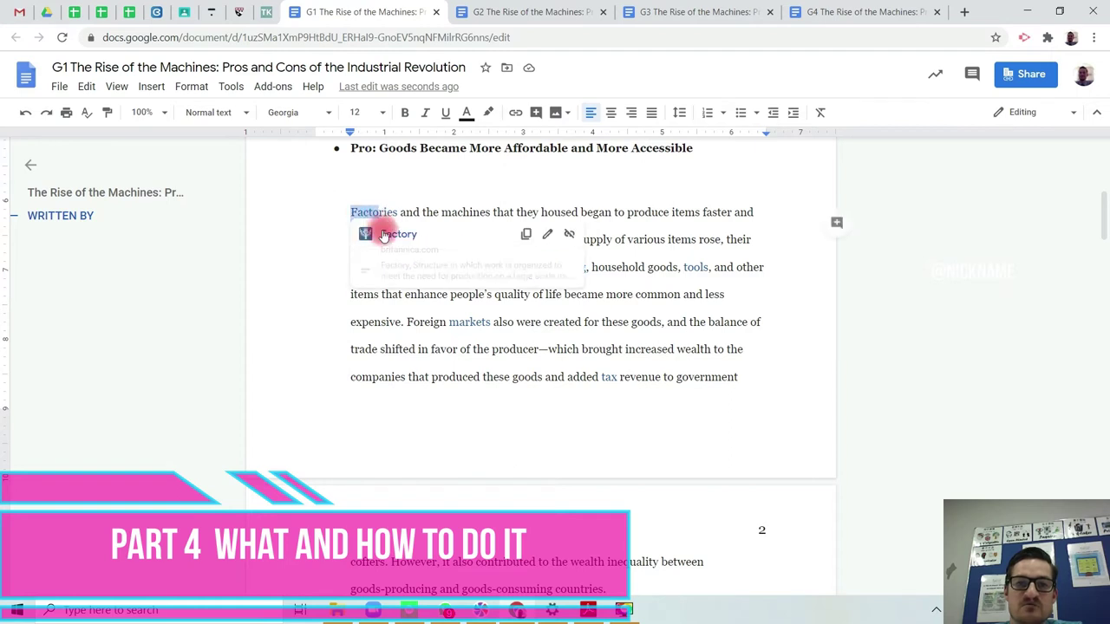
{"action": "left_click_drag", "start_coordinate": [351, 215], "coordinate": [390, 240]}
{"action": "left_click", "coordinate": [488, 112]}
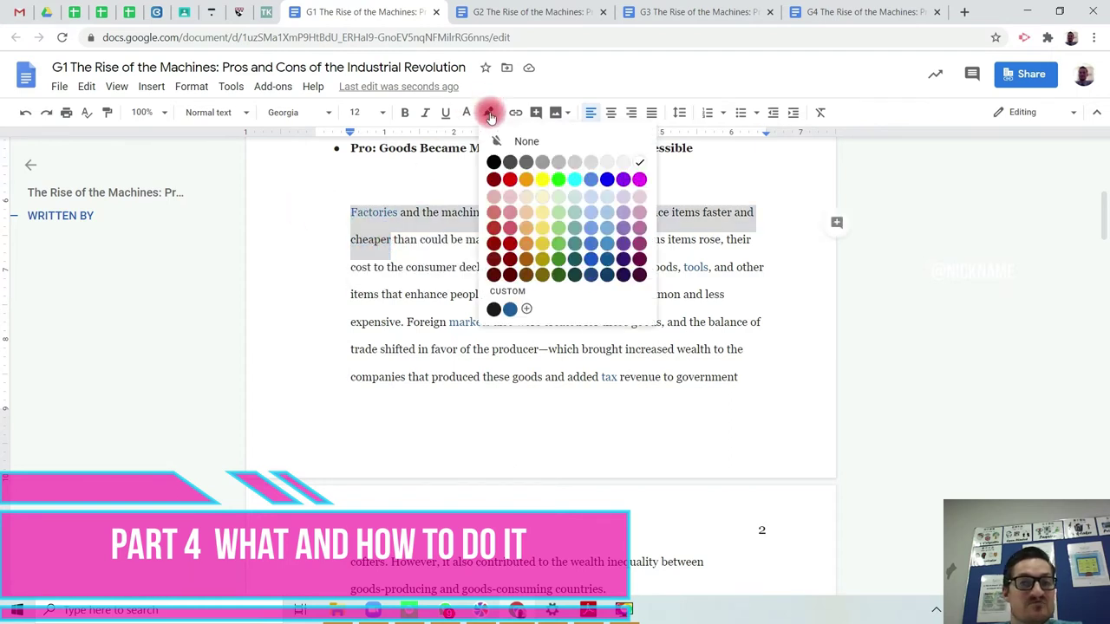
{"action": "left_click", "coordinate": [639, 181]}
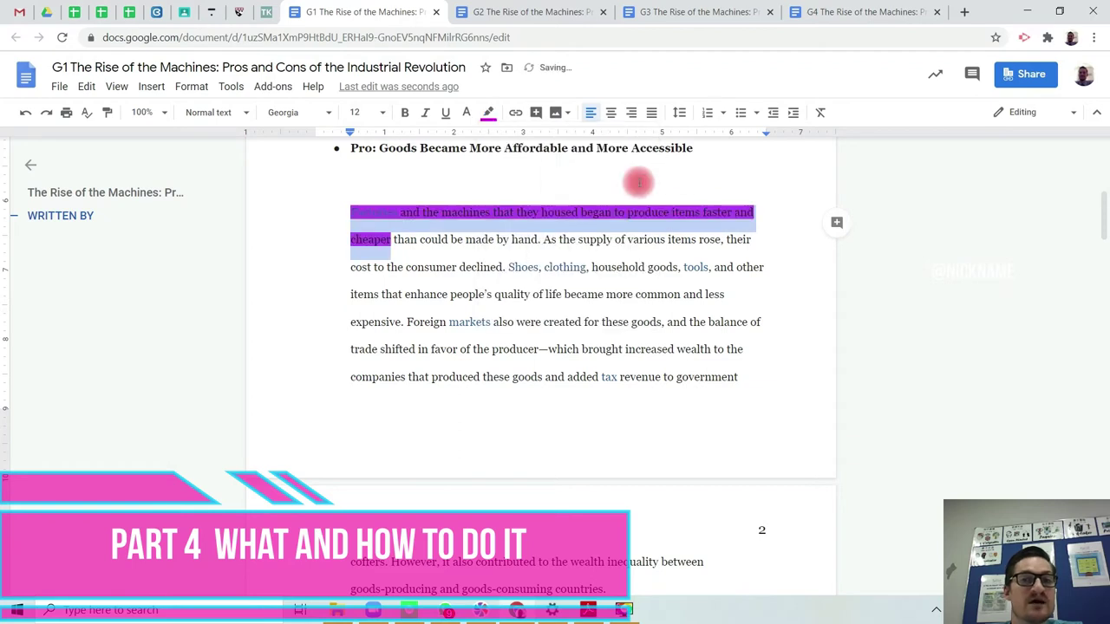
{"action": "left_click", "coordinate": [571, 296]}
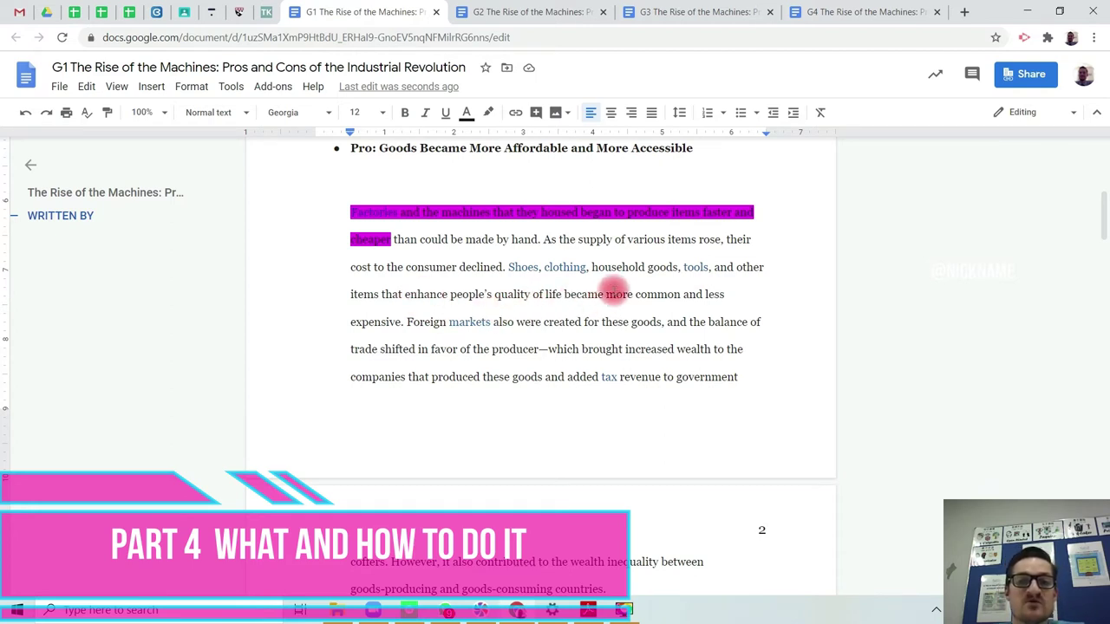
{"action": "left_click_drag", "start_coordinate": [350, 294], "coordinate": [400, 323]}
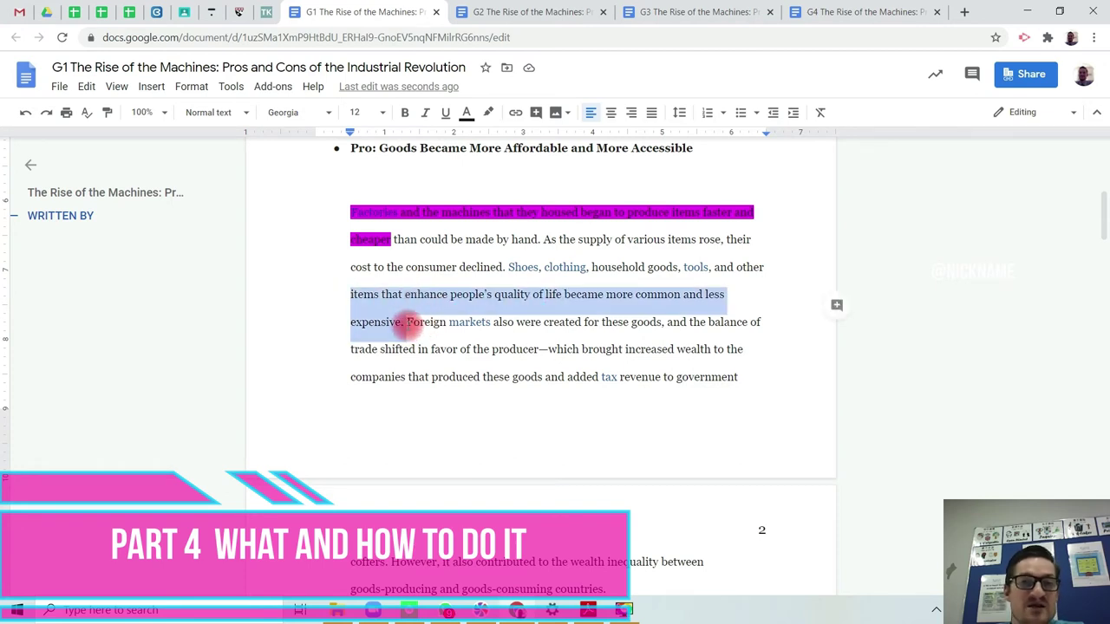
{"action": "left_click", "coordinate": [488, 112]}
{"action": "left_click", "coordinate": [640, 178]}
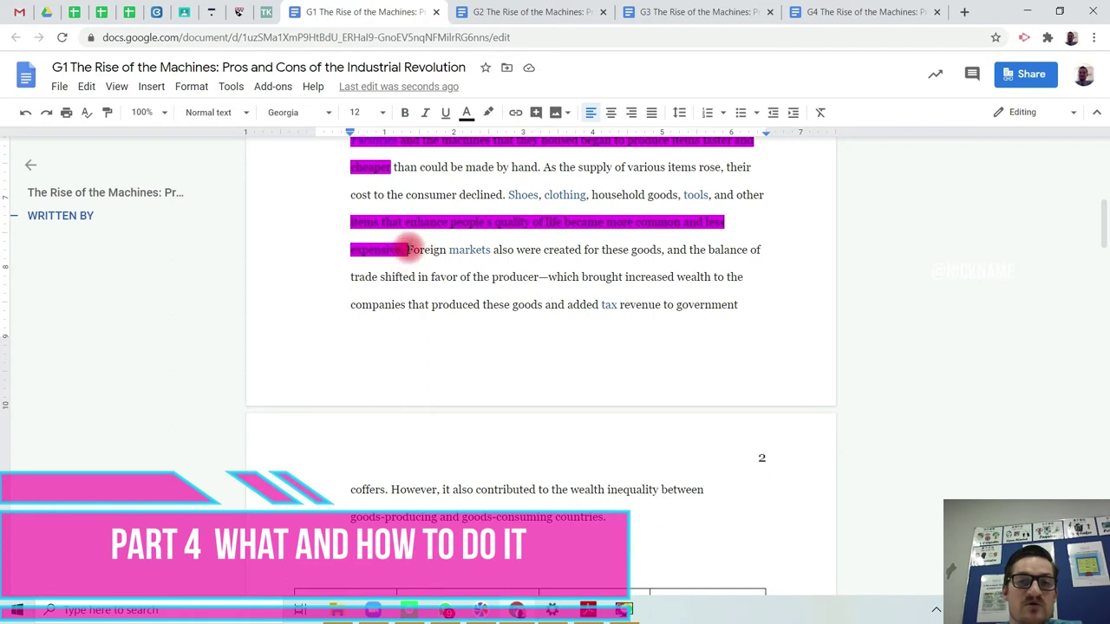
Highlight 'Foreign markets also were created' and 'added tax revenue to government' in pink
{"action": "left_click_drag", "start_coordinate": [407, 250], "coordinate": [579, 251]}
{"action": "left_click", "coordinate": [488, 112]}
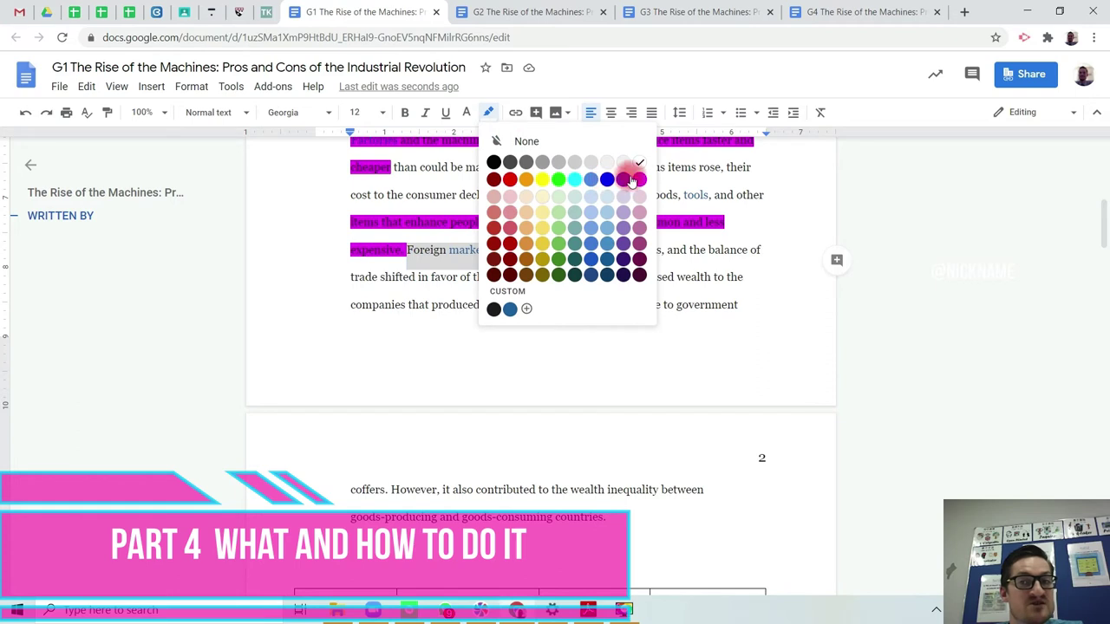
{"action": "left_click", "coordinate": [633, 179]}
{"action": "left_click", "coordinate": [648, 306]}
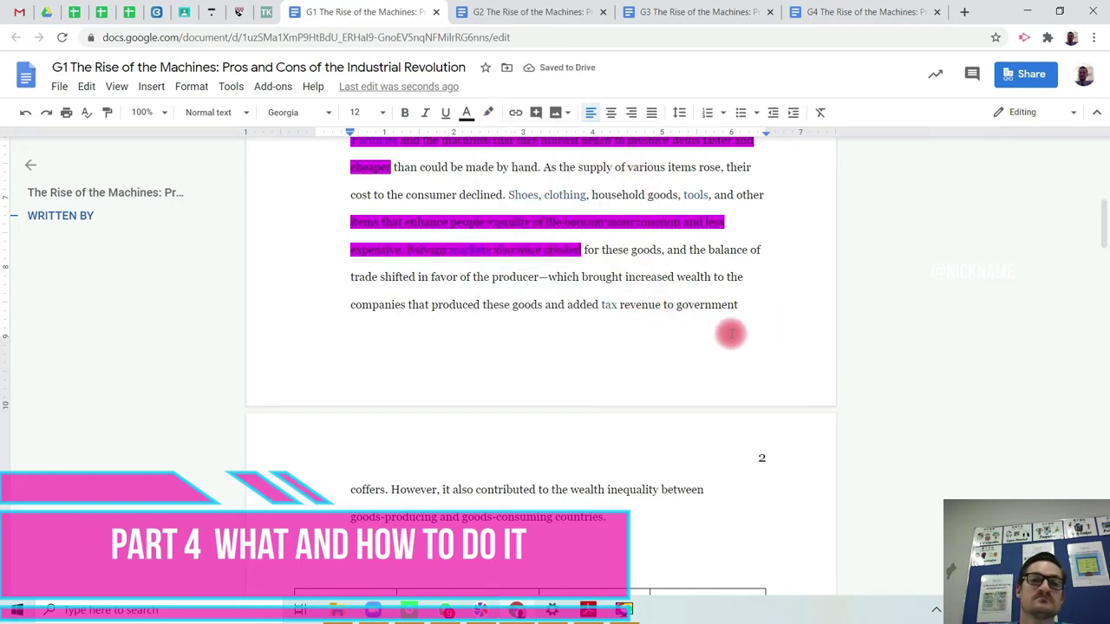
{"action": "left_click_drag", "start_coordinate": [567, 307], "coordinate": [742, 308]}
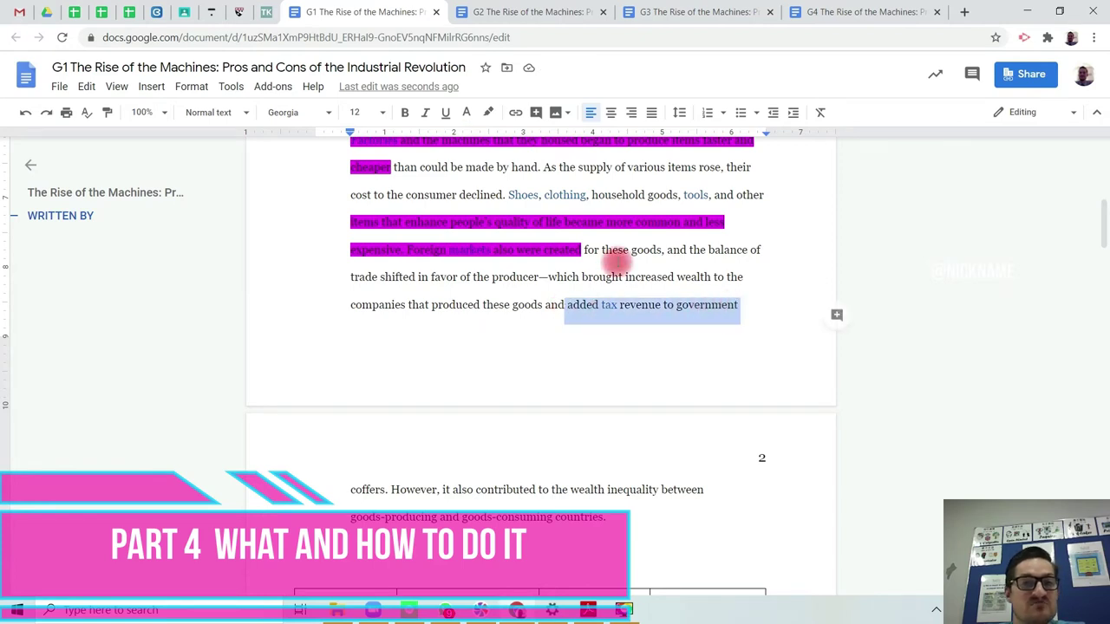
{"action": "left_click", "coordinate": [488, 111]}
{"action": "left_click", "coordinate": [639, 181]}
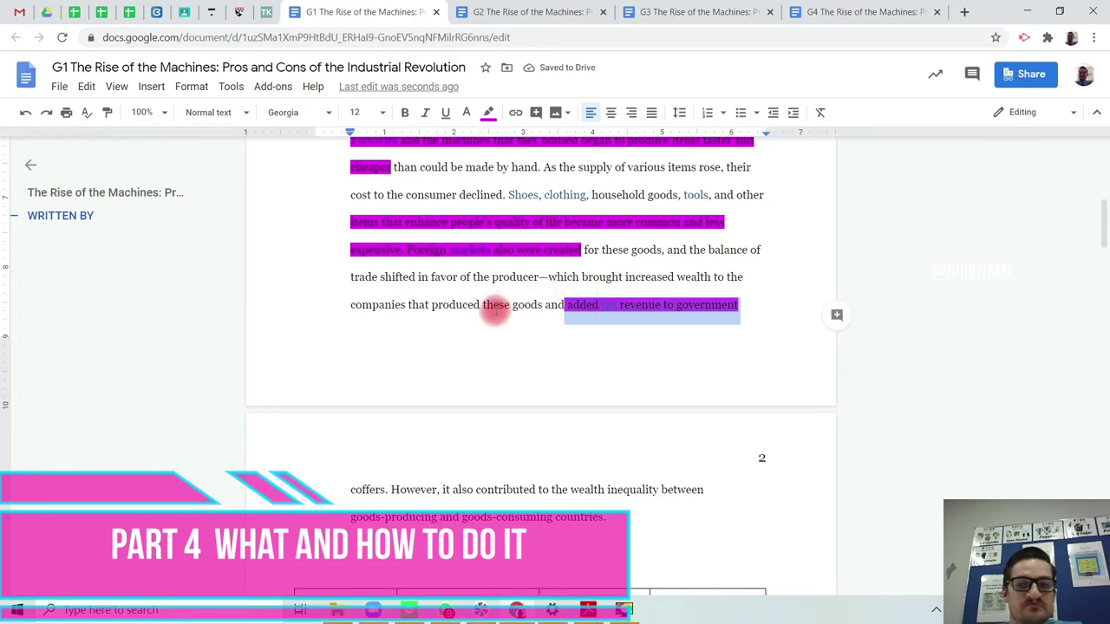
{"action": "scroll", "coordinate": [495, 313], "scroll_direction": "down", "scroll_amount": 1}
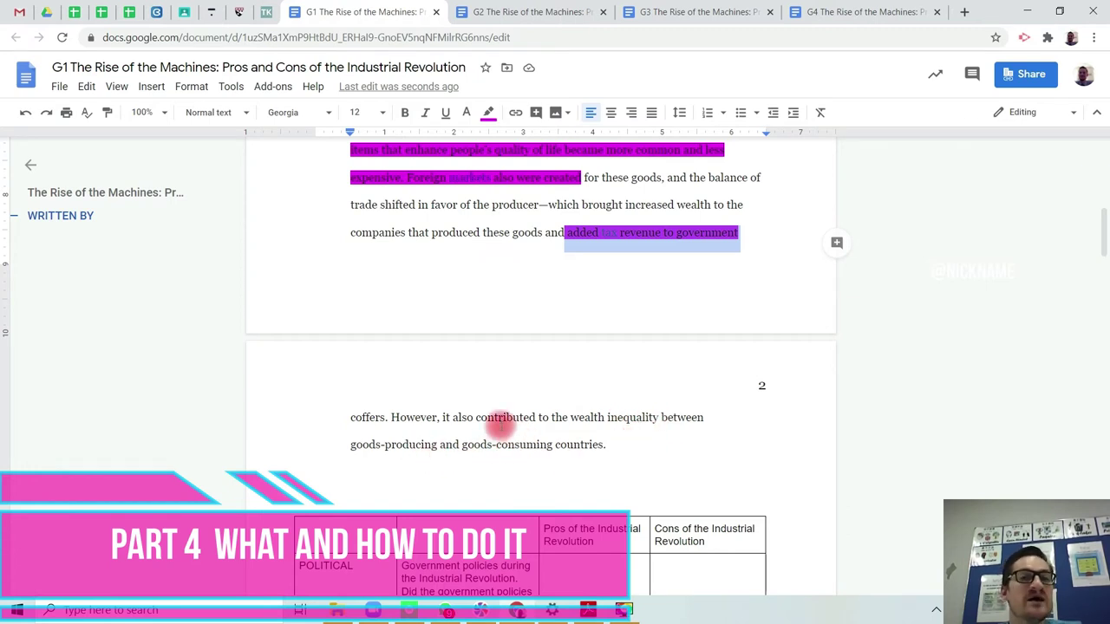
{"action": "scroll", "coordinate": [499, 423], "scroll_direction": "up", "scroll_amount": 3}
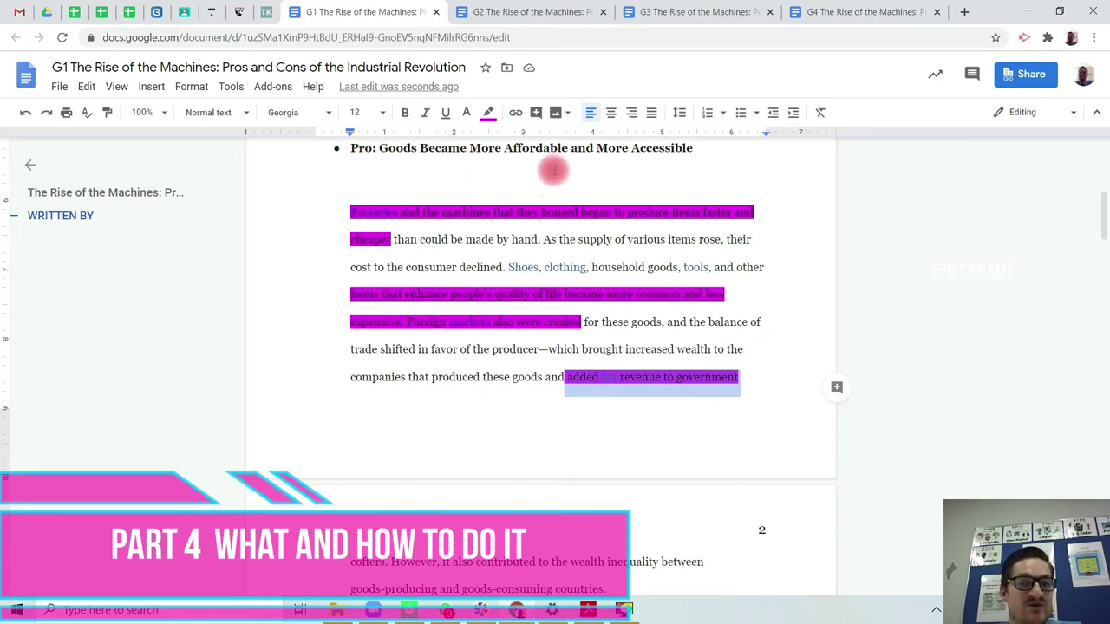
{"action": "scroll", "coordinate": [555, 182], "scroll_direction": "down", "scroll_amount": 3}
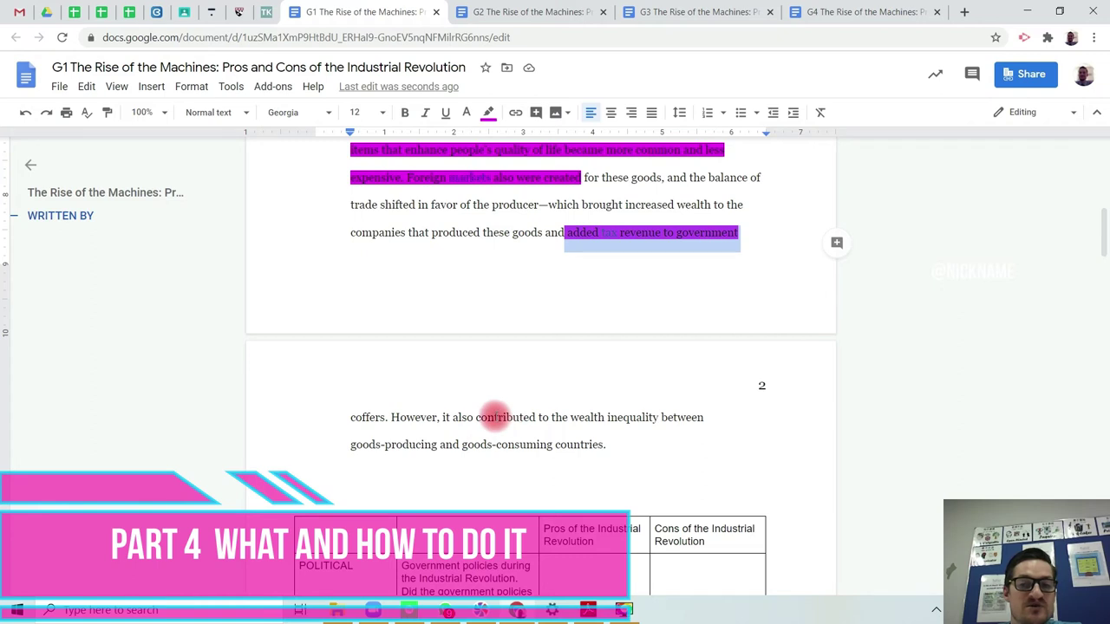
Apply an orange highlight to 'contributed to the wealth inequality' and deselect to check it
{"action": "left_click_drag", "start_coordinate": [476, 417], "coordinate": [656, 411]}
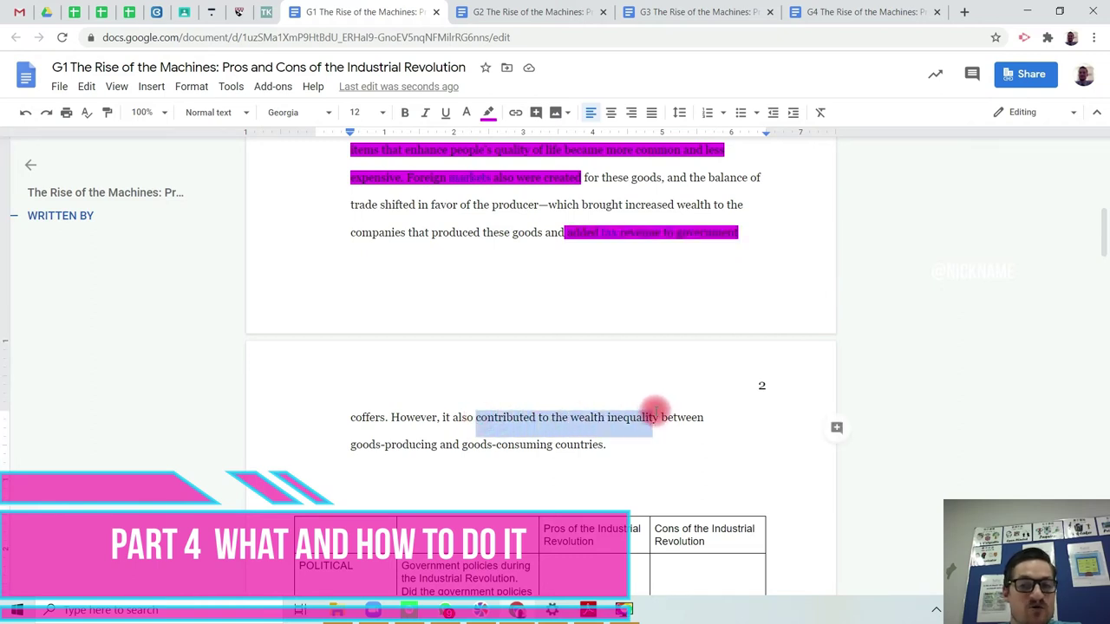
{"action": "left_click", "coordinate": [488, 112]}
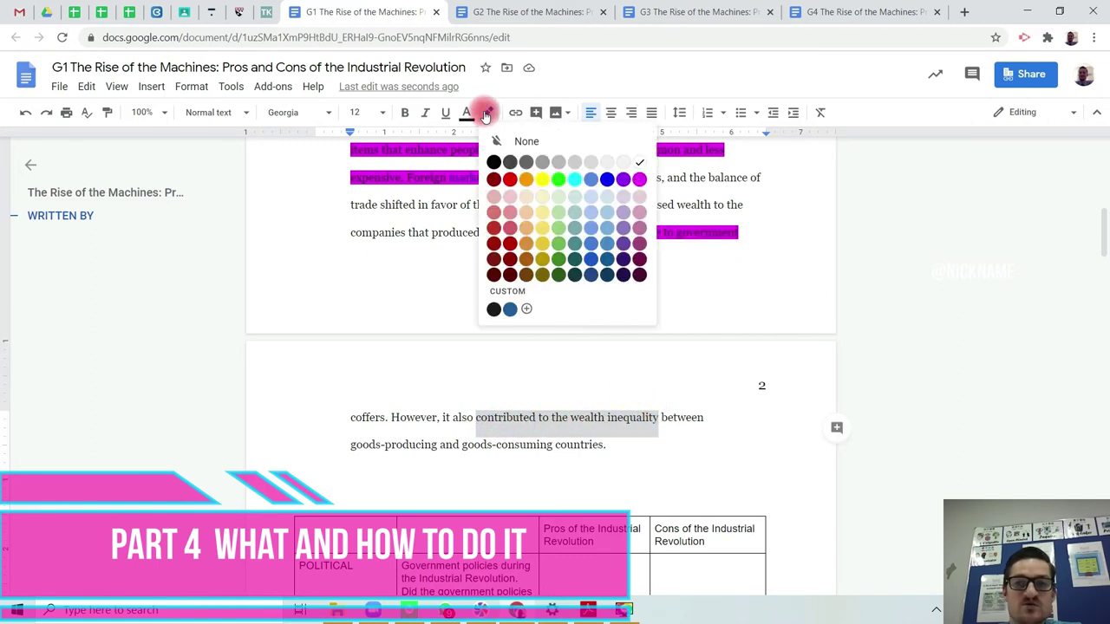
{"action": "left_click", "coordinate": [526, 184]}
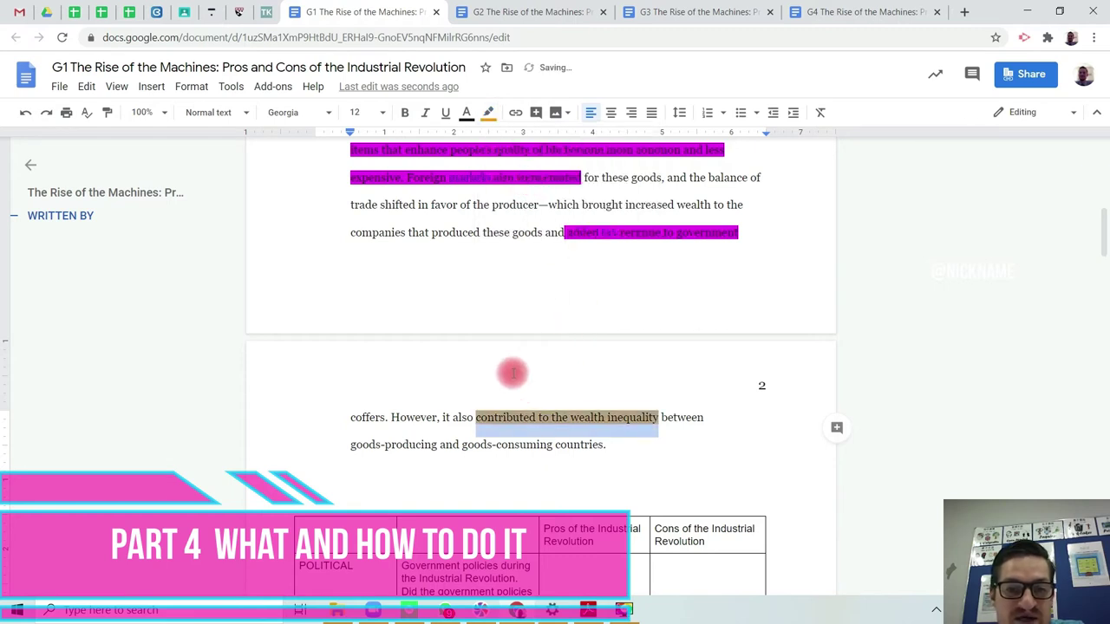
{"action": "left_click", "coordinate": [685, 444]}
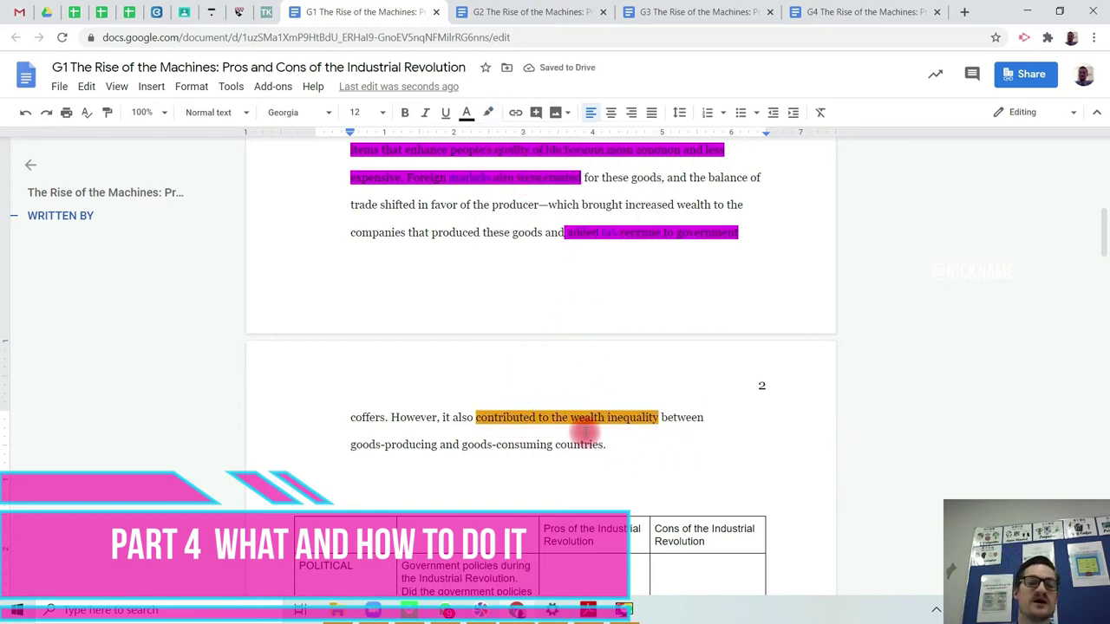
{"action": "scroll", "coordinate": [641, 402], "scroll_direction": "up", "scroll_amount": 2}
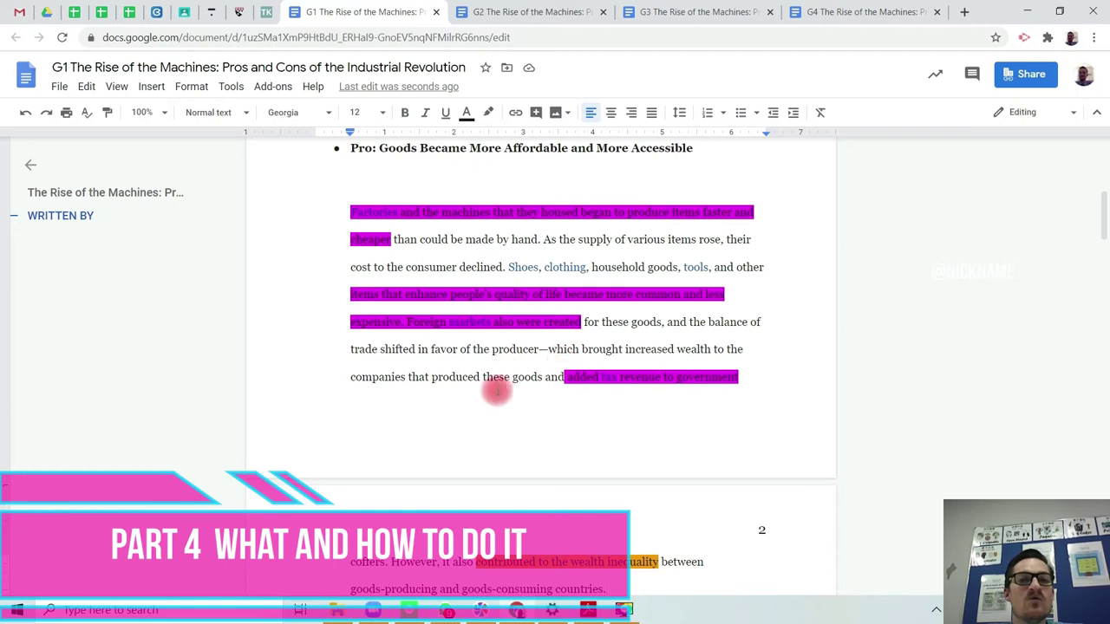
{"action": "scroll", "coordinate": [557, 335], "scroll_direction": "down", "scroll_amount": 5}
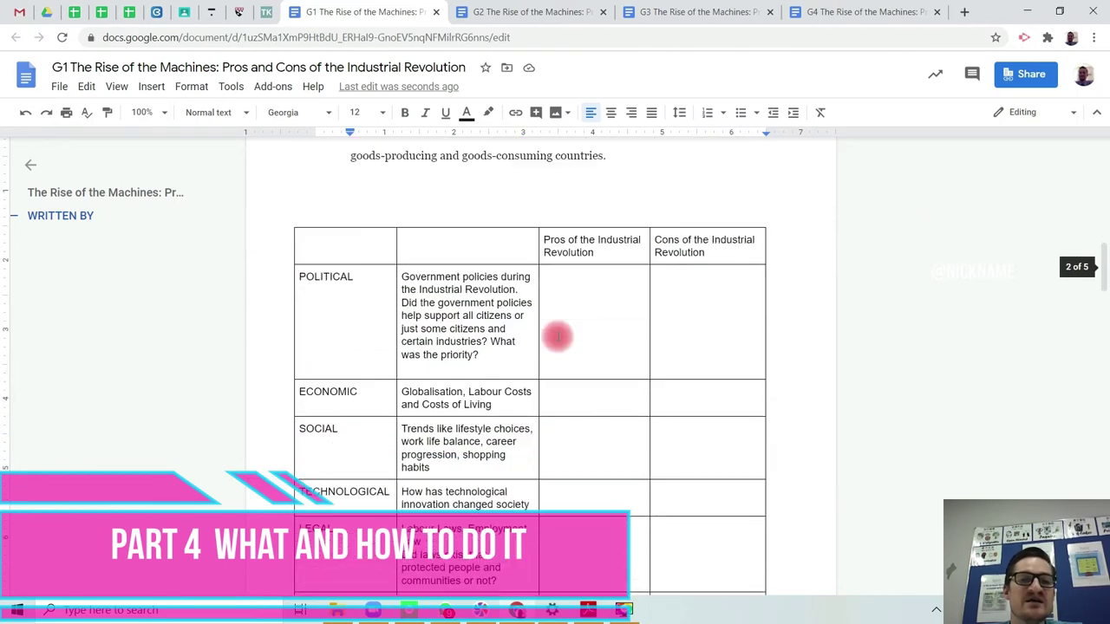
Paste the pink 'Factories…cheaper' sentence into the TECHNOLOGICAL Pros cell and remove its indent
{"action": "left_click", "coordinate": [560, 392]}
{"action": "scroll", "coordinate": [570, 317], "scroll_direction": "up", "scroll_amount": 5}
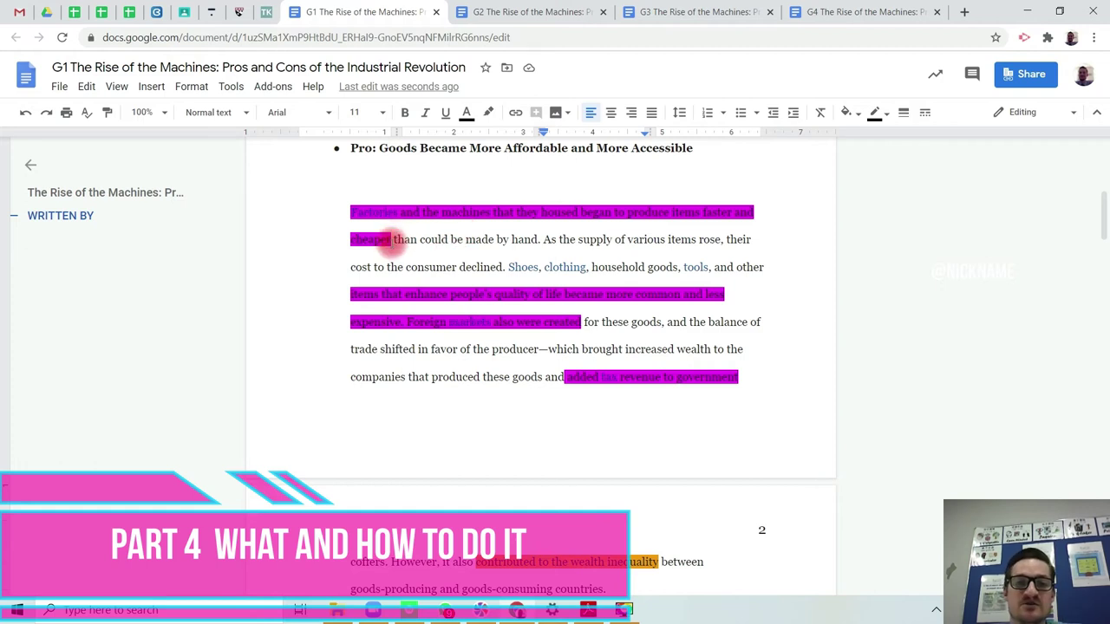
{"action": "left_click_drag", "start_coordinate": [393, 239], "coordinate": [338, 222]}
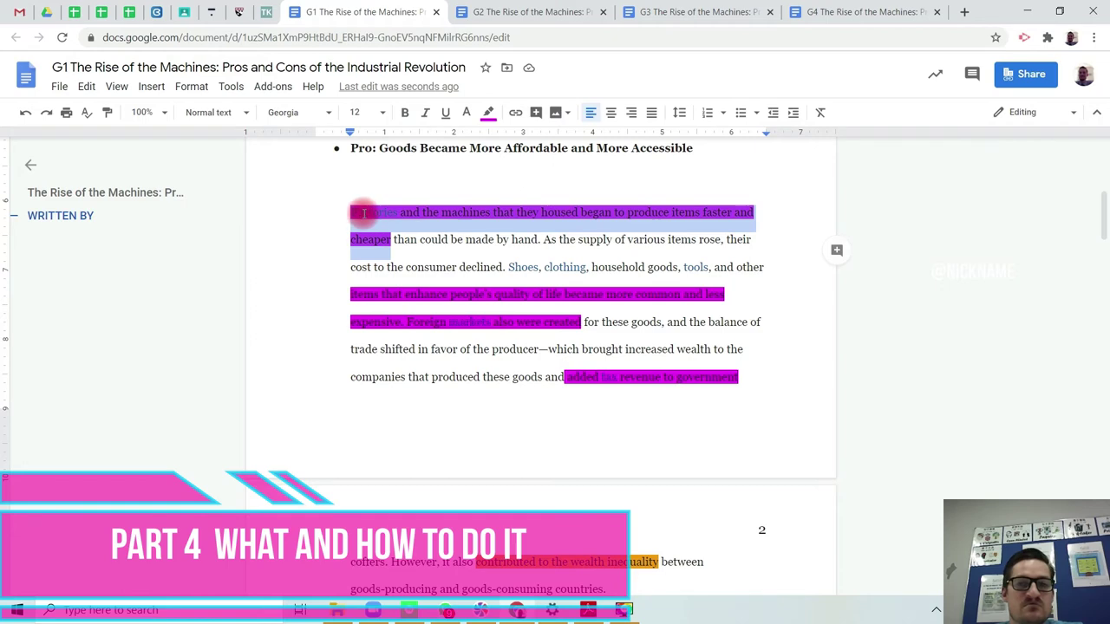
{"action": "scroll", "coordinate": [407, 232], "scroll_direction": "down", "scroll_amount": 5}
{"action": "scroll", "coordinate": [458, 251], "scroll_direction": "down", "scroll_amount": 1}
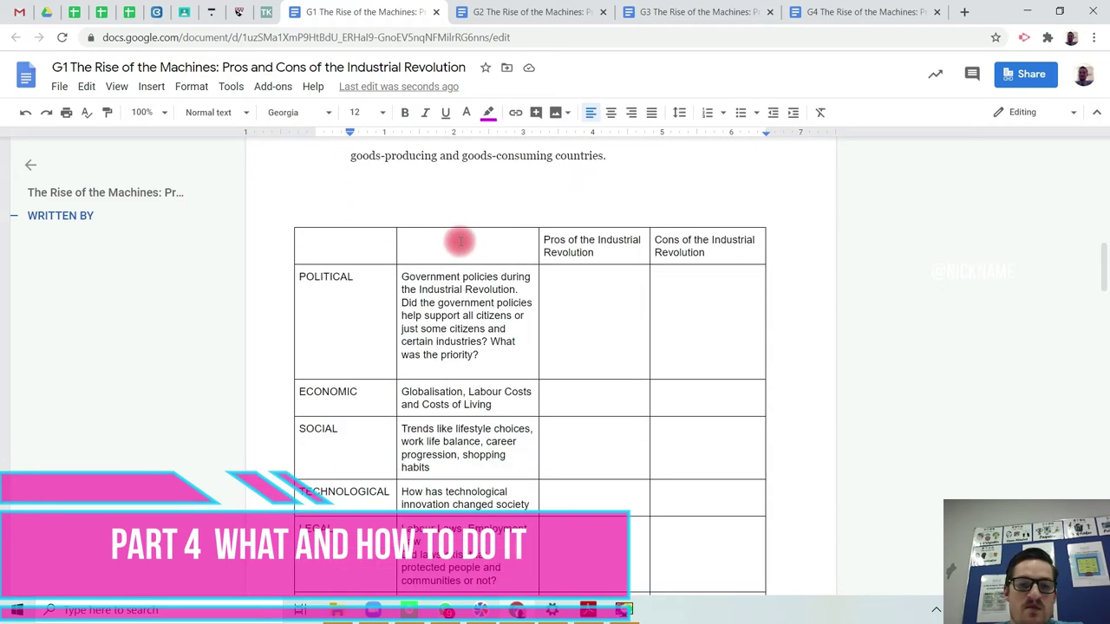
{"action": "left_click", "coordinate": [544, 391]}
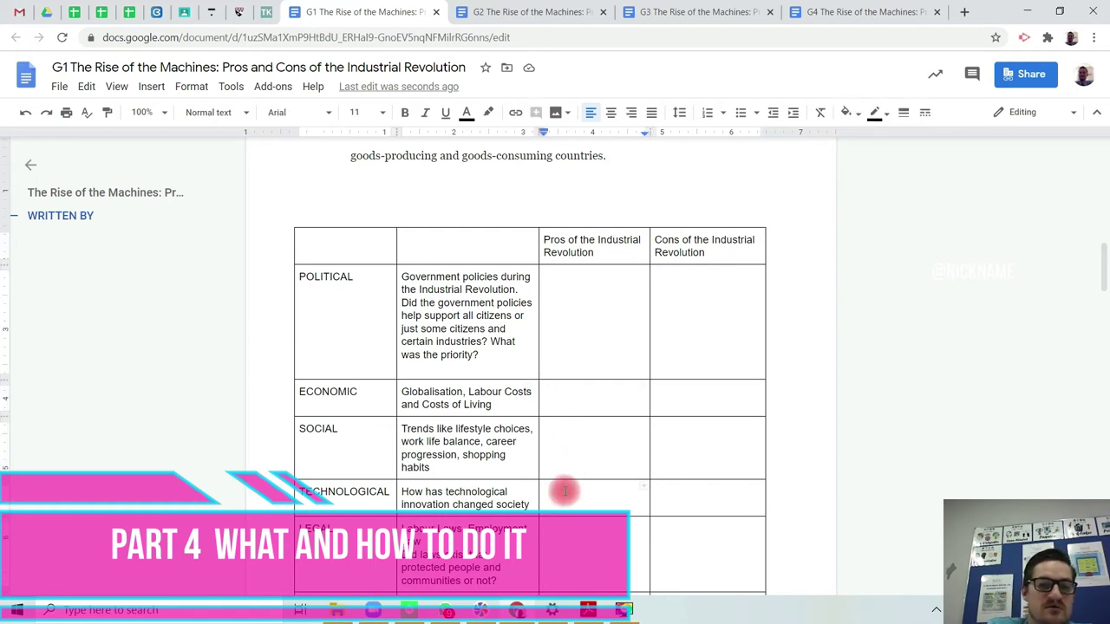
{"action": "left_click", "coordinate": [564, 491]}
{"action": "key", "text": "ctrl+v"}
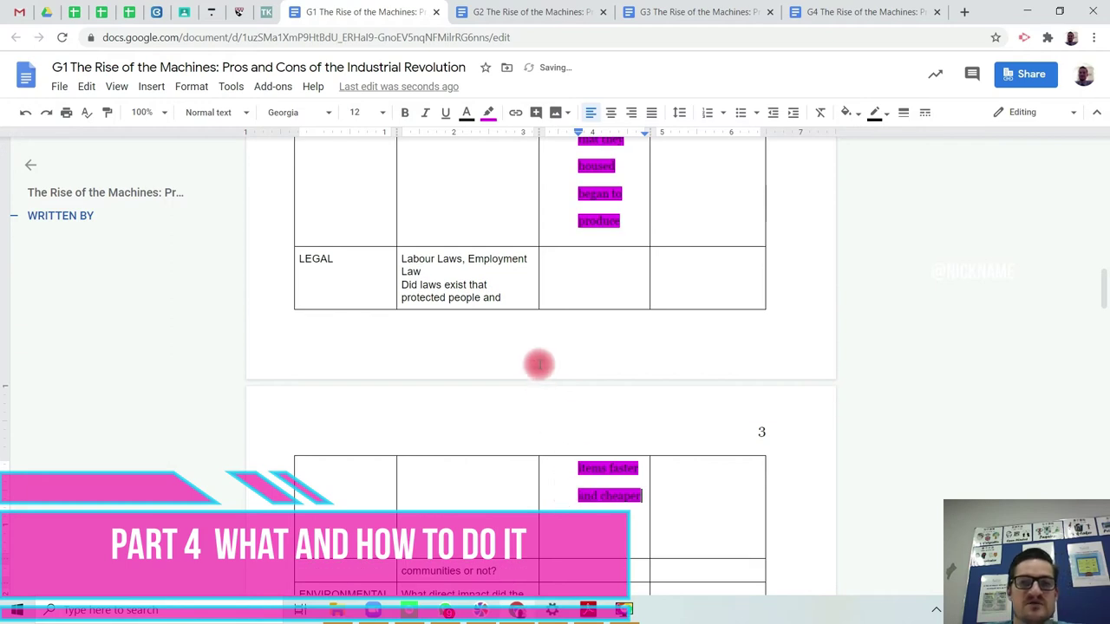
{"action": "scroll", "coordinate": [537, 364], "scroll_direction": "up", "scroll_amount": 3}
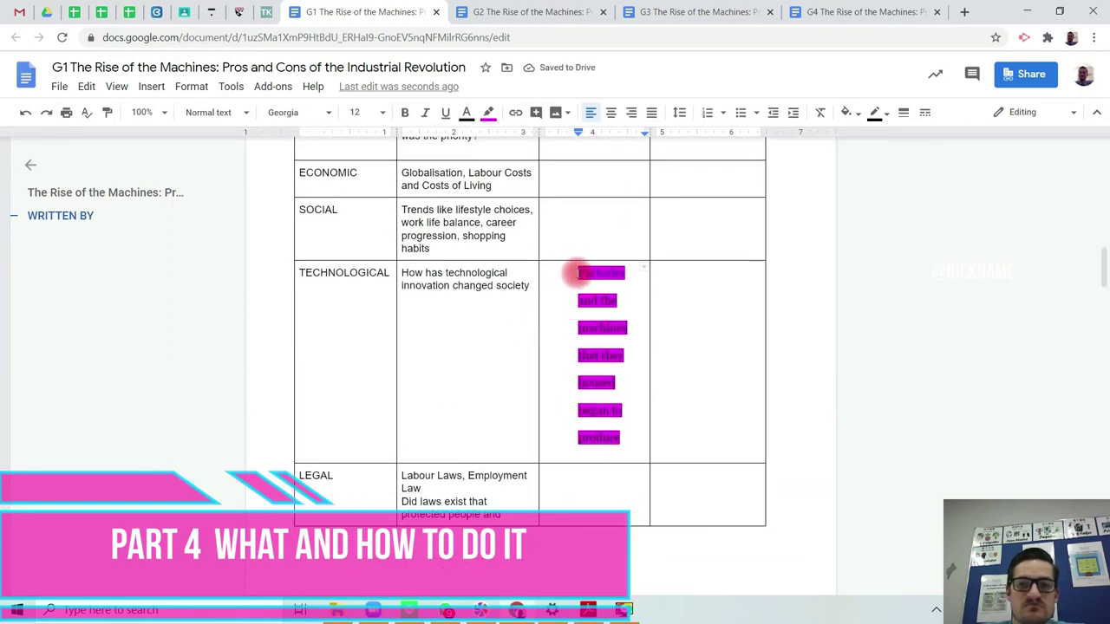
{"action": "left_click", "coordinate": [579, 274]}
{"action": "key", "text": "BackSpace"}
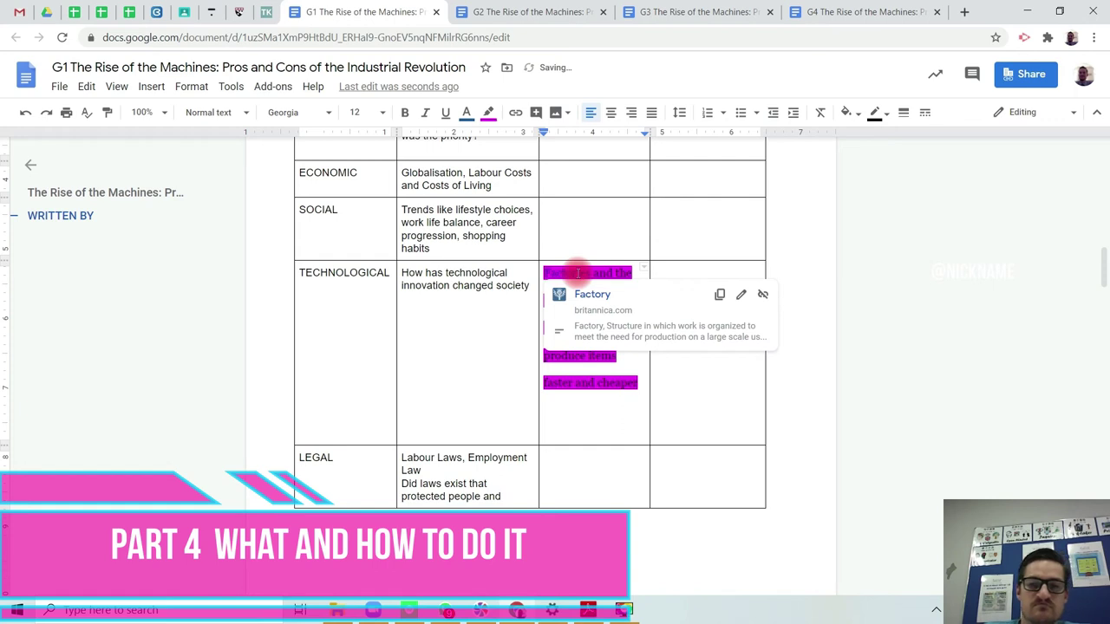
{"action": "left_click", "coordinate": [465, 374]}
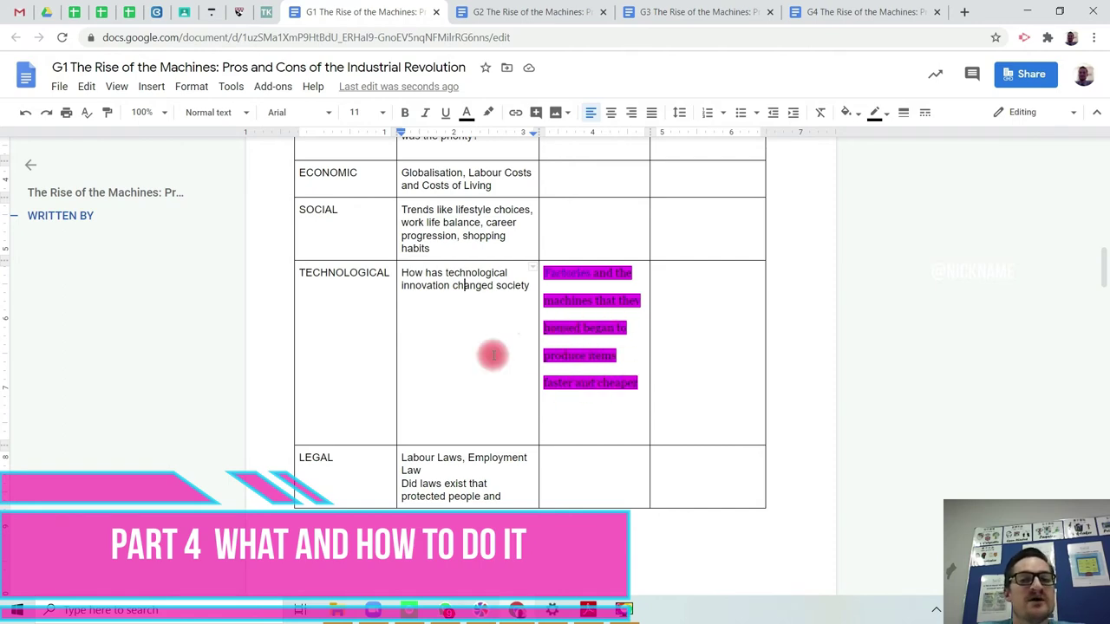
Select the pink passage from 'items' through 'expensive.' in the article
{"action": "scroll", "coordinate": [510, 323], "scroll_direction": "up", "scroll_amount": 3}
{"action": "scroll", "coordinate": [510, 323], "scroll_direction": "up", "scroll_amount": 4}
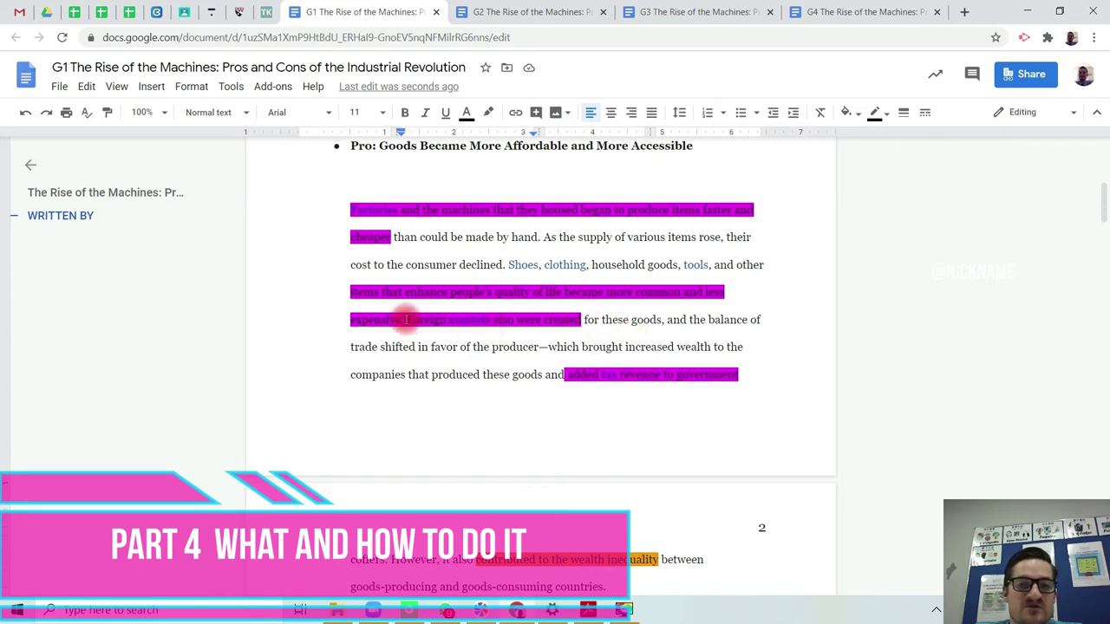
{"action": "left_click_drag", "start_coordinate": [405, 319], "coordinate": [338, 305]}
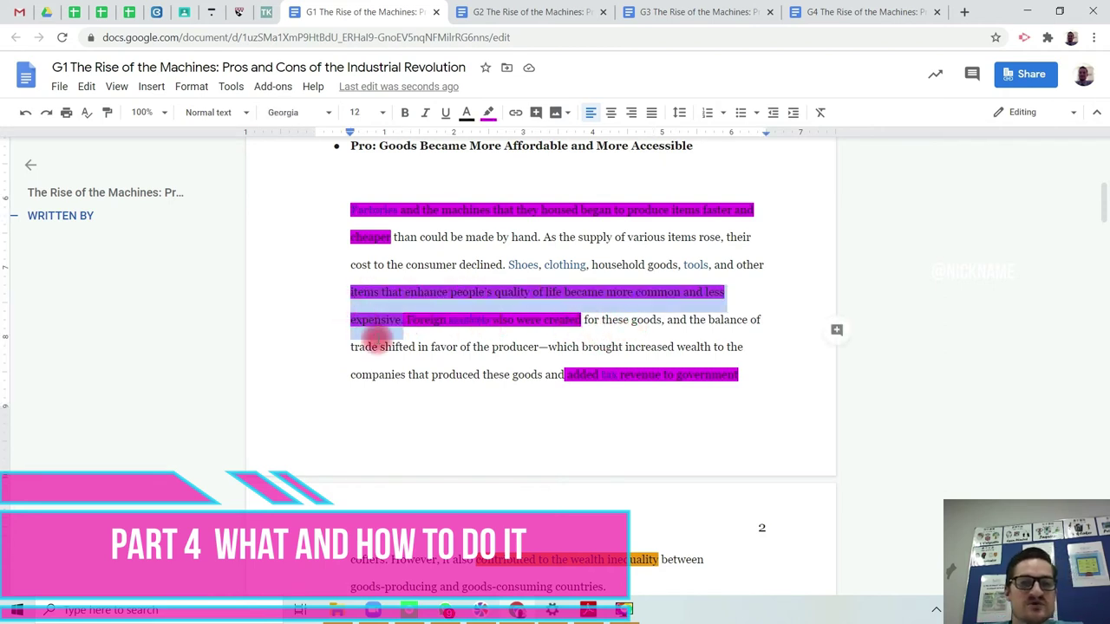
Paste the 'items…expensive.' passage into the ECONOMIC and SOCIAL Pros cells, outdenting each with Ctrl+[
{"action": "scroll", "coordinate": [347, 339], "scroll_direction": "down", "scroll_amount": 5}
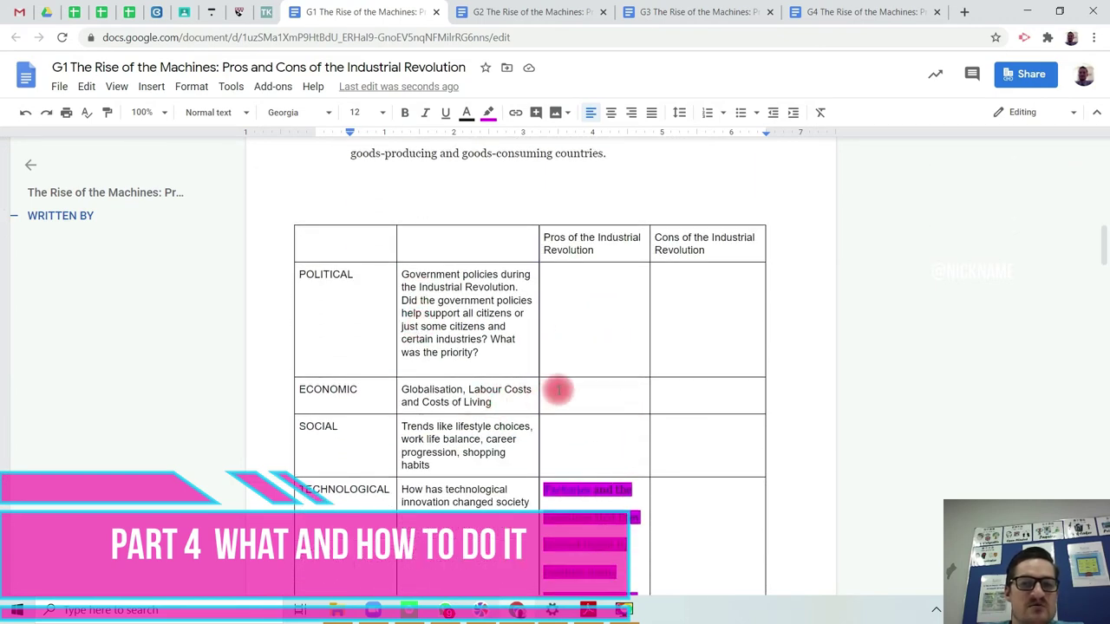
{"action": "left_click", "coordinate": [558, 390]}
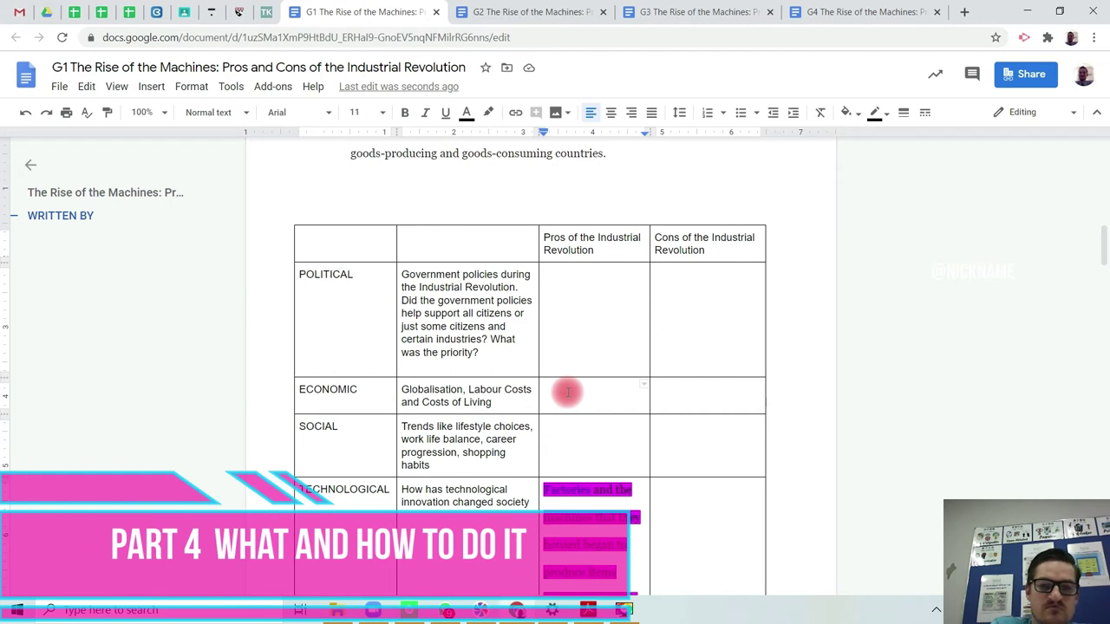
{"action": "type", "text": "Items that enhance people's quality of life became more common but less expensive"}
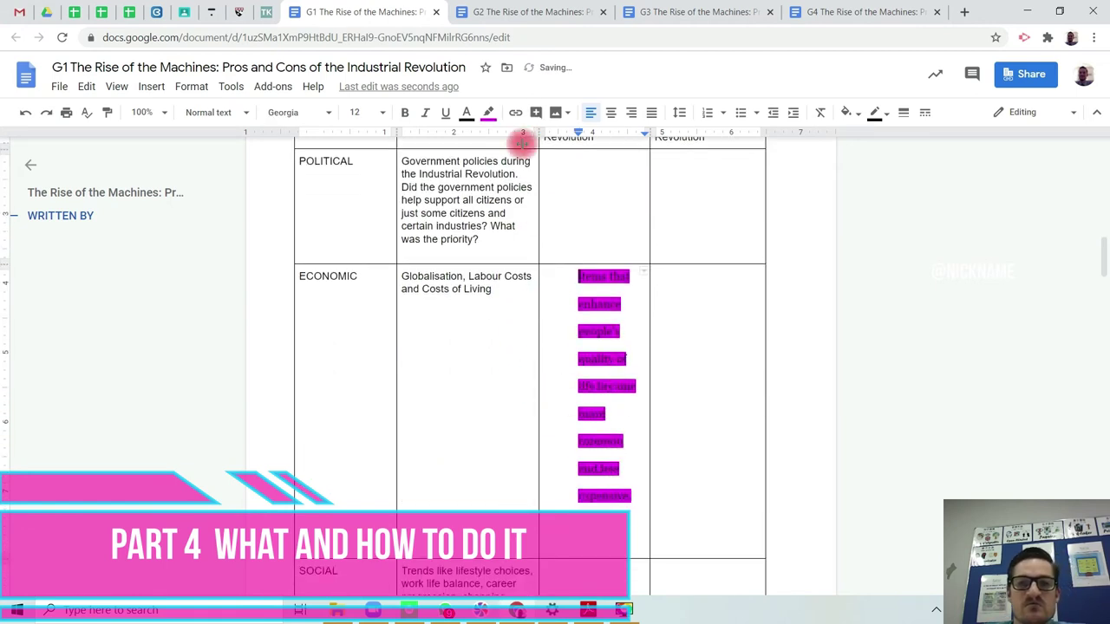
{"action": "key", "text": "ctrl+bracketleft"}
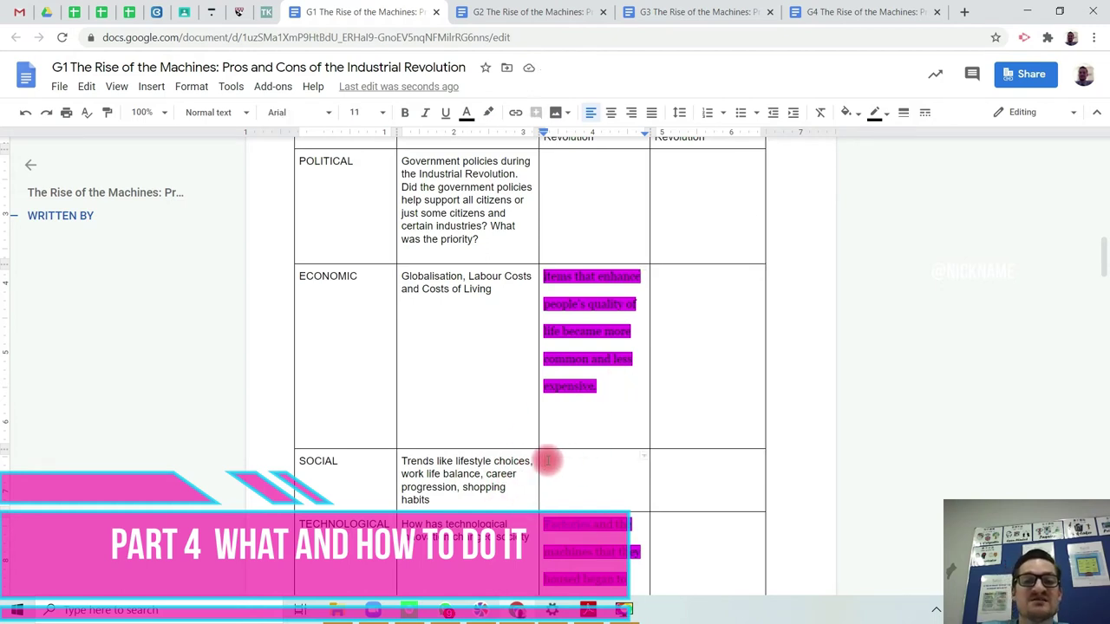
{"action": "type", "text": "Items that enhance people's quality of life became more common and less expensive."}
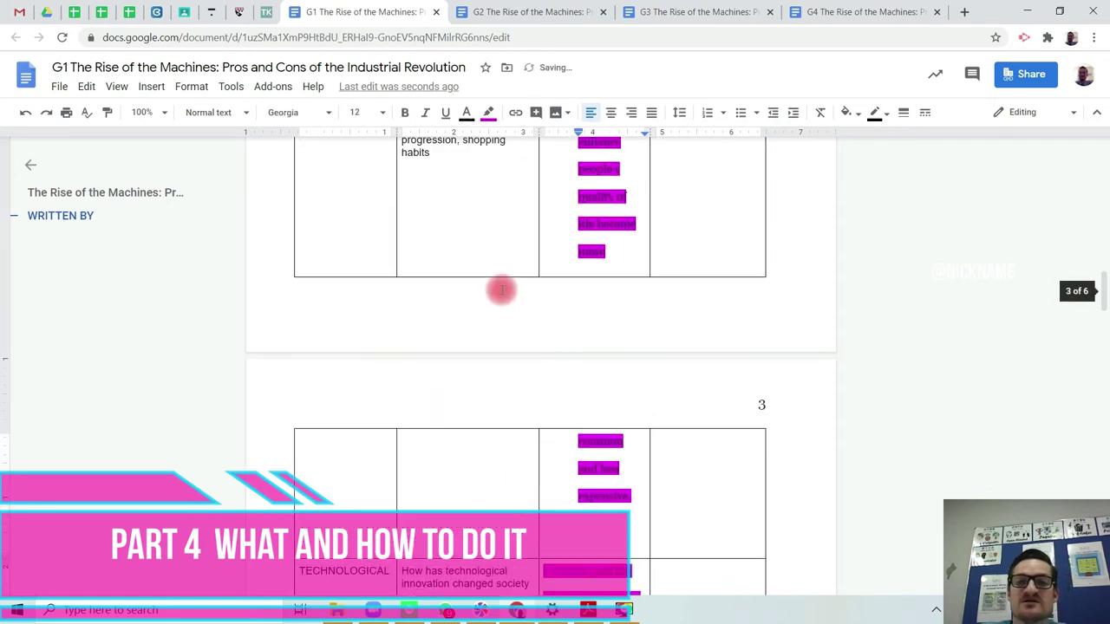
{"action": "scroll", "coordinate": [515, 307], "scroll_direction": "up", "scroll_amount": 3}
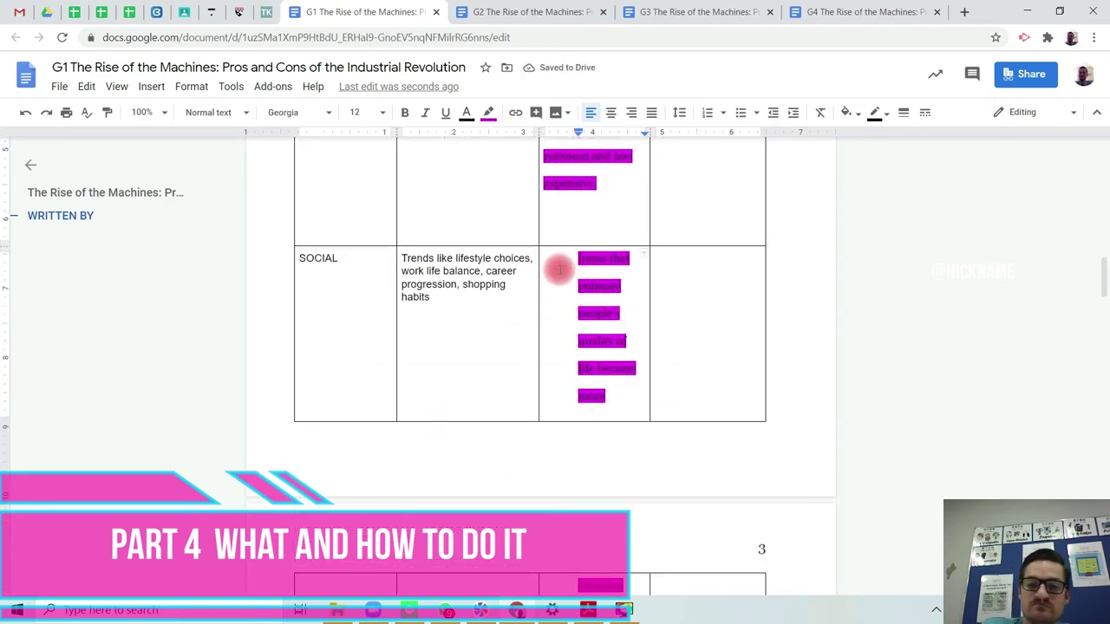
{"action": "key", "text": "ctrl+bracketleft"}
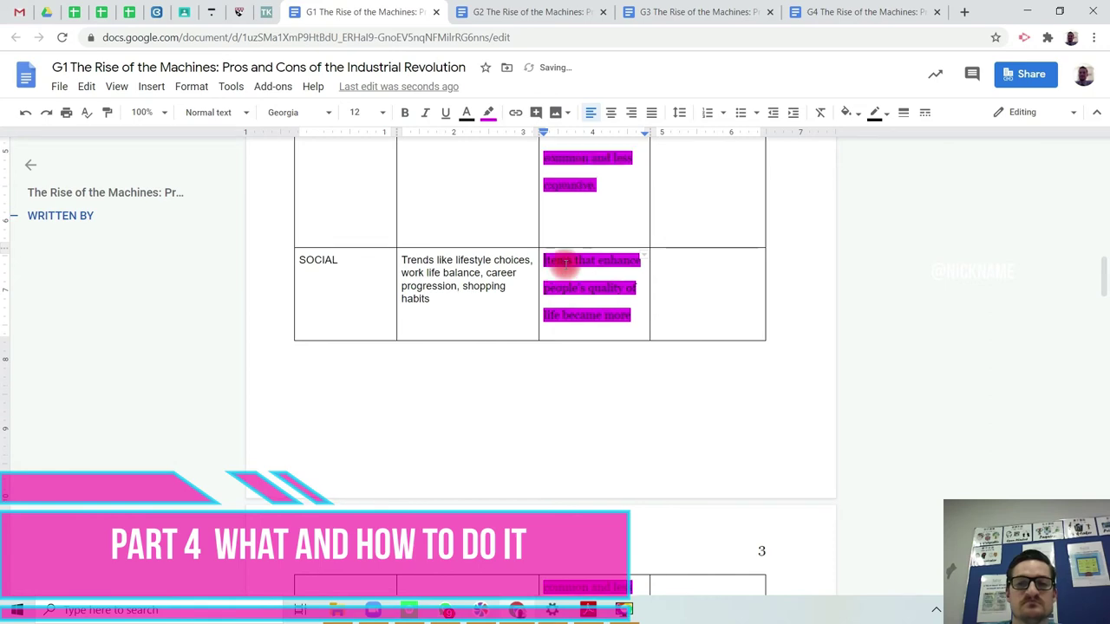
{"action": "scroll", "coordinate": [559, 271], "scroll_direction": "up", "scroll_amount": 8}
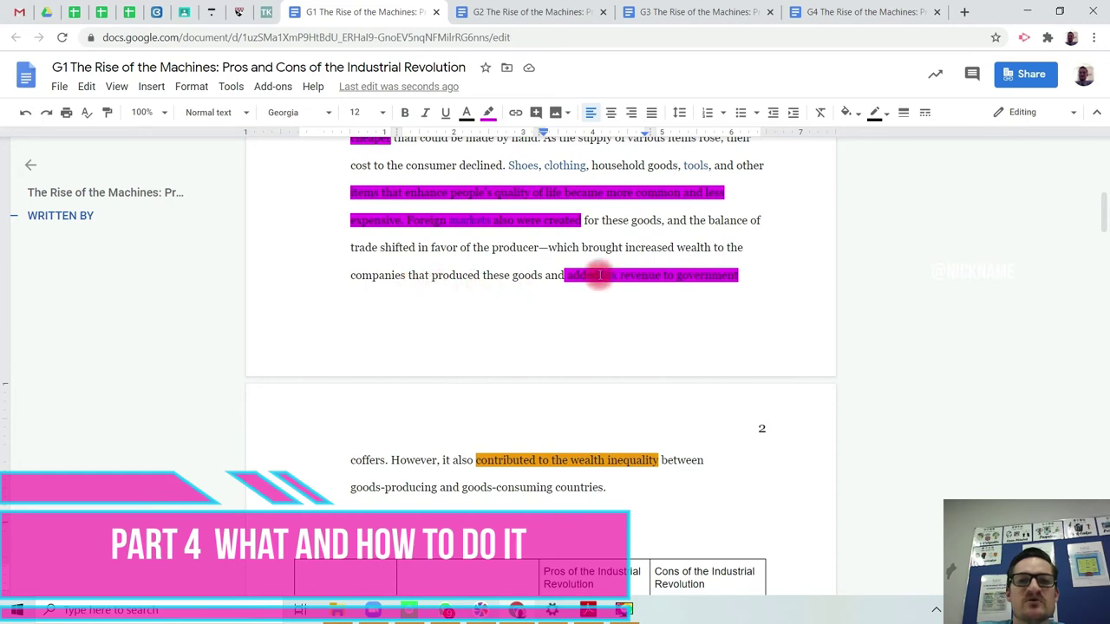
Remove blank lines in the Economic Pros cell so the tax revenue passage sits under 'expensive.'
{"action": "scroll", "coordinate": [671, 282], "scroll_direction": "down", "scroll_amount": 4}
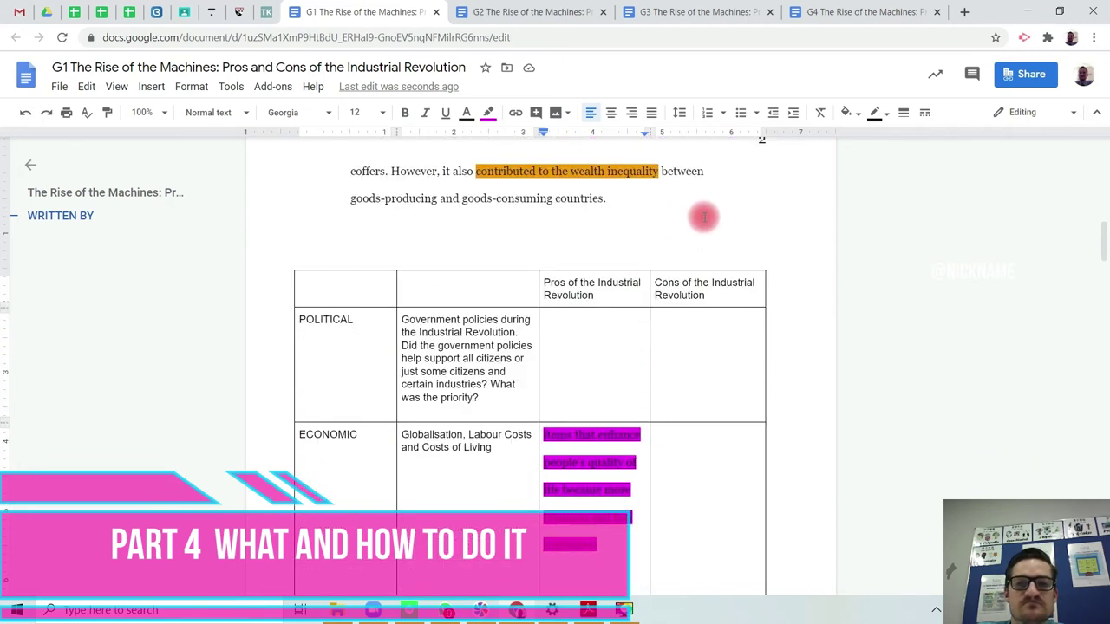
{"action": "scroll", "coordinate": [694, 216], "scroll_direction": "up", "scroll_amount": 5}
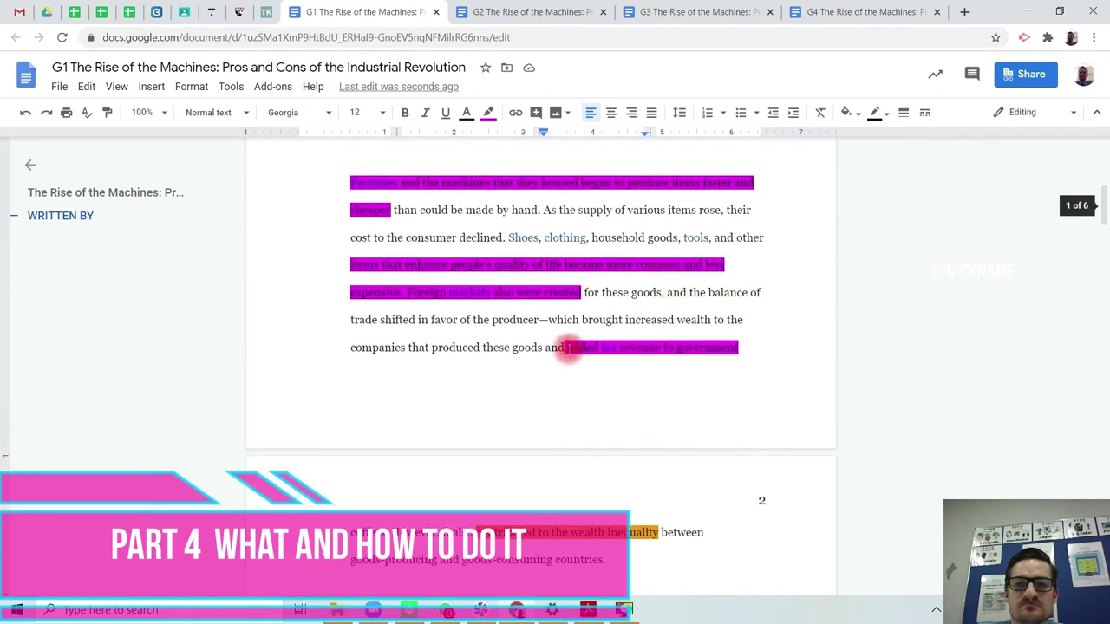
{"action": "mouse_move", "coordinate": [568, 349]}
{"action": "left_mouse_down"}
{"action": "mouse_move", "coordinate": [755, 343]}
{"action": "mouse_move", "coordinate": [568, 350]}
{"action": "left_mouse_up"}
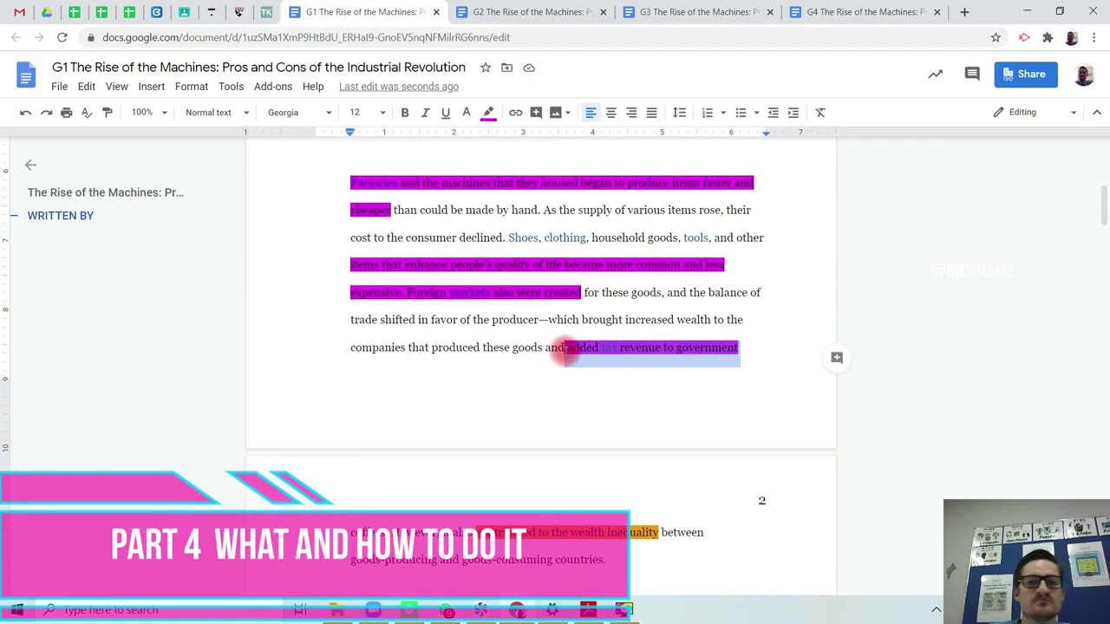
{"action": "scroll", "coordinate": [572, 350], "scroll_direction": "down", "scroll_amount": 7}
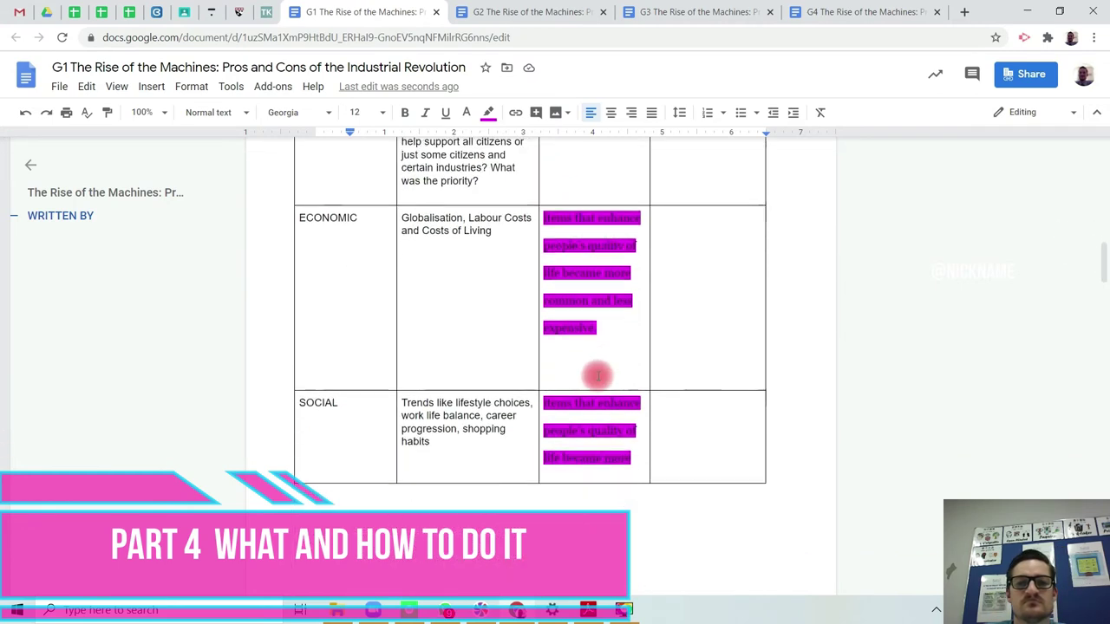
{"action": "left_click_drag", "start_coordinate": [568, 353], "coordinate": [613, 323]}
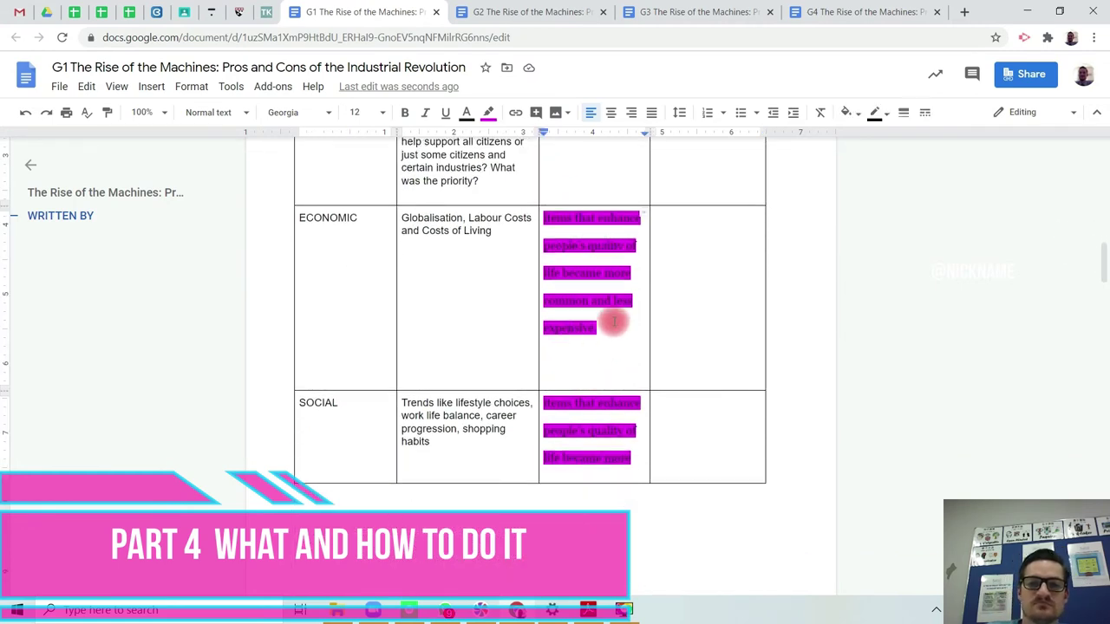
{"action": "key", "text": "Return"}
{"action": "key", "text": "Return"}
{"action": "key", "text": "Return"}
{"action": "key", "text": "Return"}
{"action": "key", "text": "Return"}
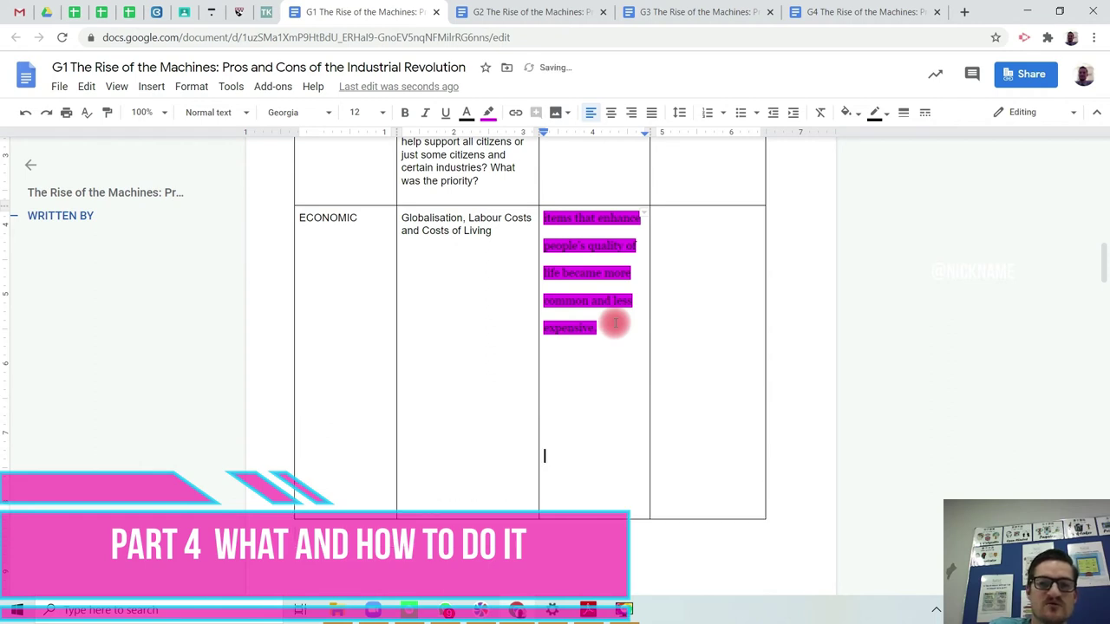
{"action": "key", "text": "BackSpace"}
{"action": "key", "text": "BackSpace"}
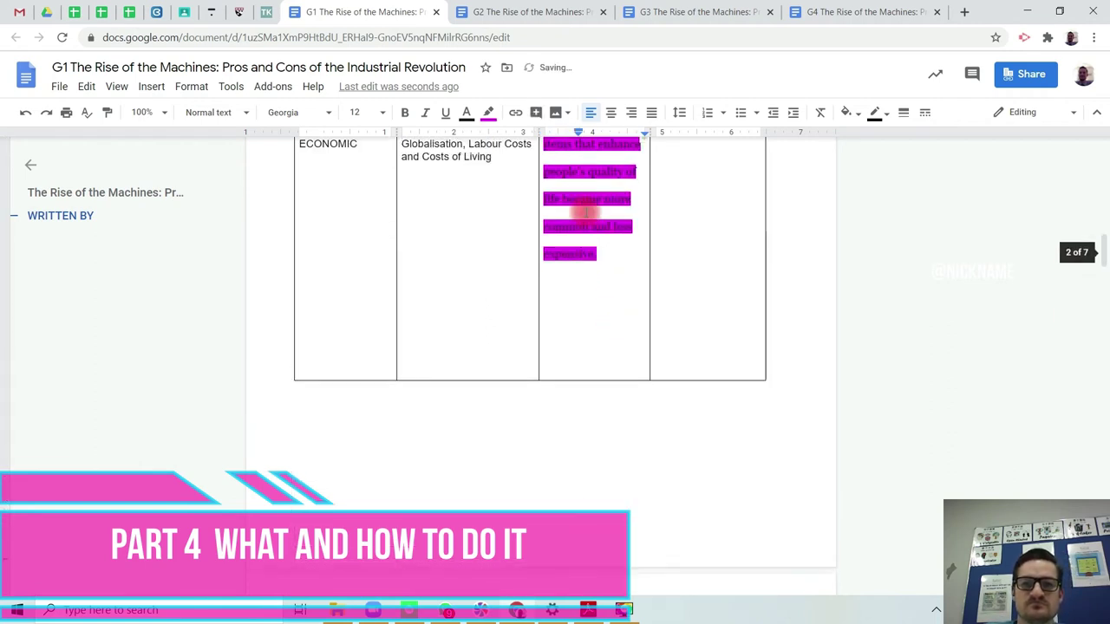
{"action": "scroll", "coordinate": [586, 212], "scroll_direction": "up", "scroll_amount": 1}
{"action": "scroll", "coordinate": [597, 237], "scroll_direction": "down", "scroll_amount": 4}
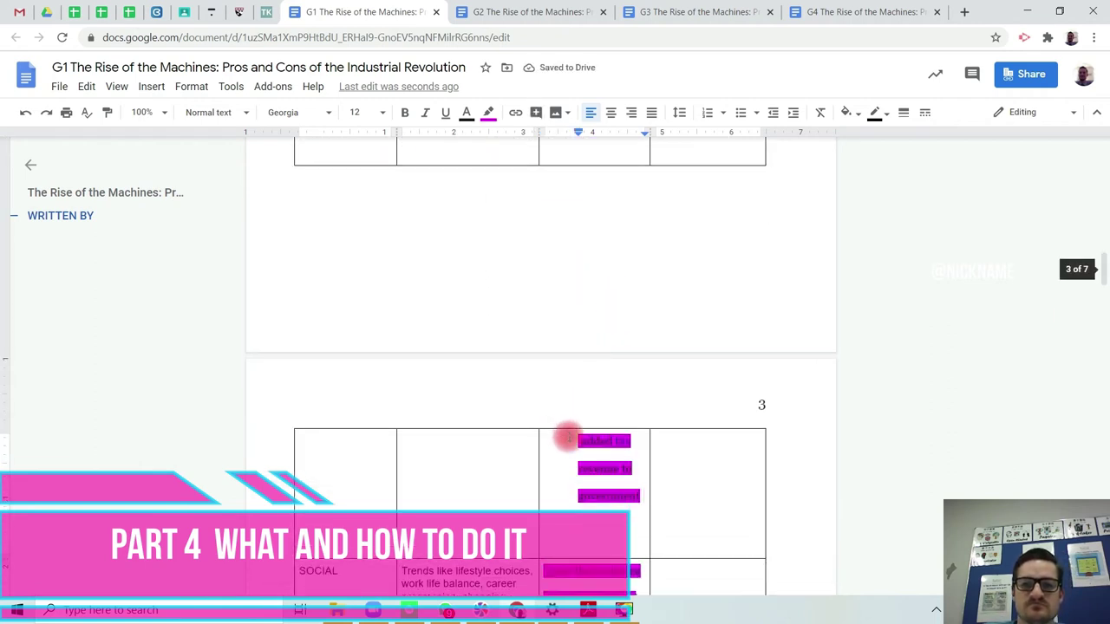
{"action": "key", "text": "BackSpace"}
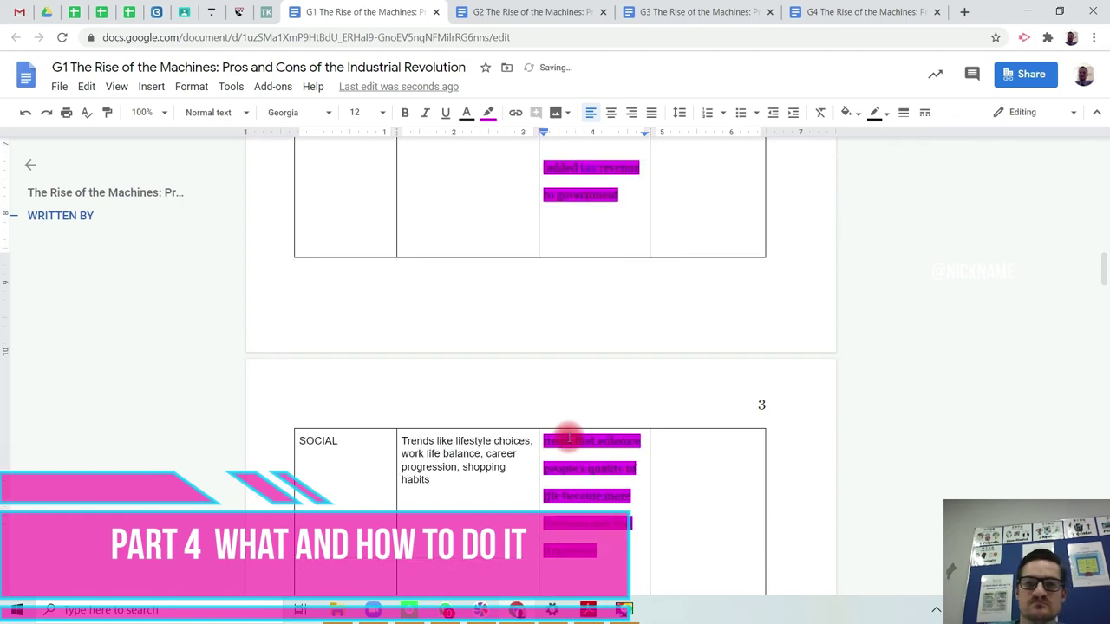
Select 'Foreign markets also were created' in the article for copying
{"action": "scroll", "coordinate": [540, 349], "scroll_direction": "up", "scroll_amount": 10}
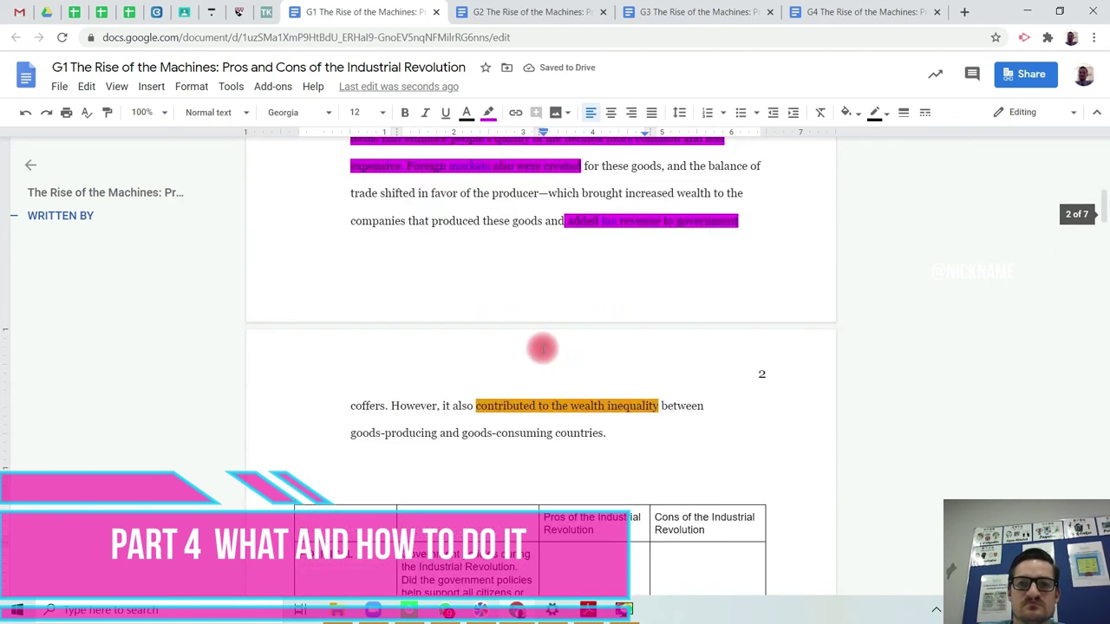
{"action": "scroll", "coordinate": [542, 348], "scroll_direction": "up", "scroll_amount": 2}
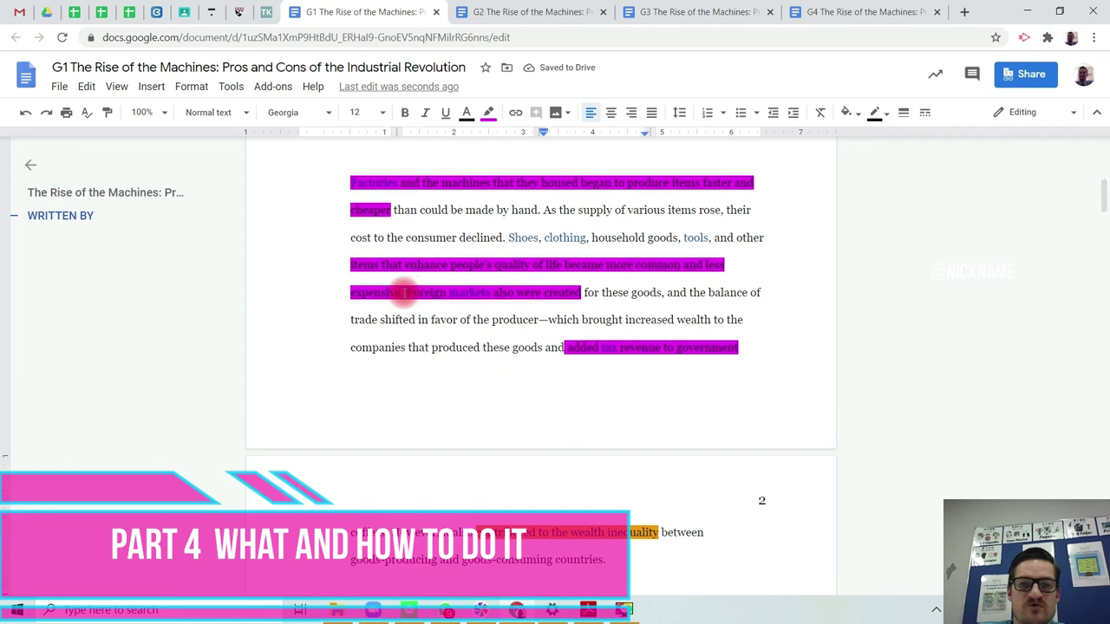
{"action": "left_click_drag", "start_coordinate": [404, 292], "coordinate": [579, 293]}
{"action": "key", "text": "ctrl+c"}
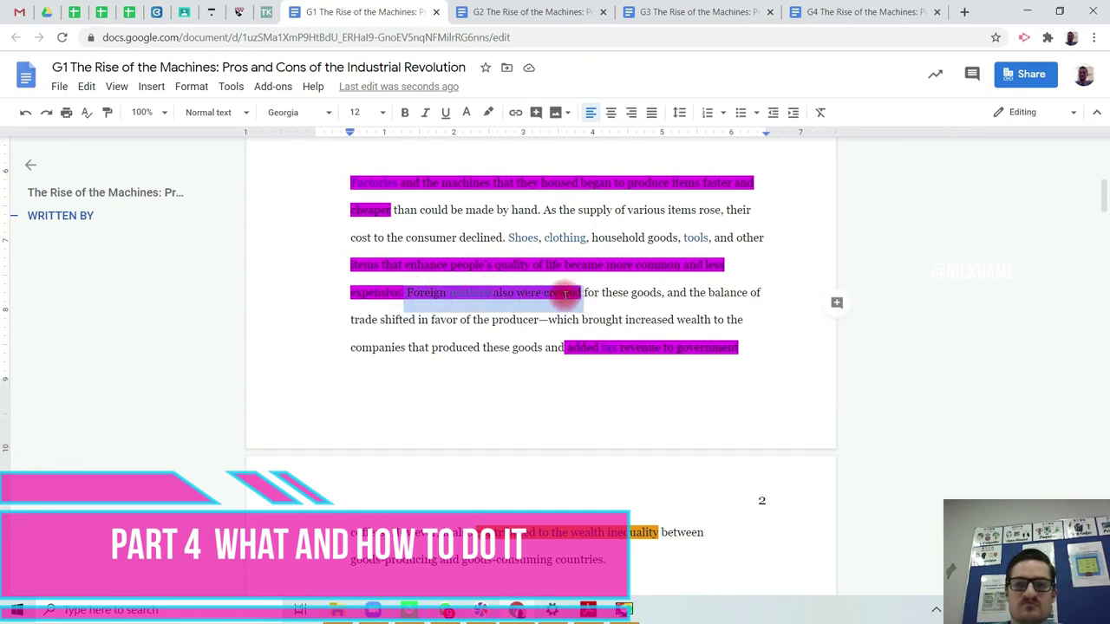
Paste 'Foreign markets also were created' below 'expensive.' in the Economic Pros cell, flush left
{"action": "scroll", "coordinate": [555, 295], "scroll_direction": "down", "scroll_amount": 8}
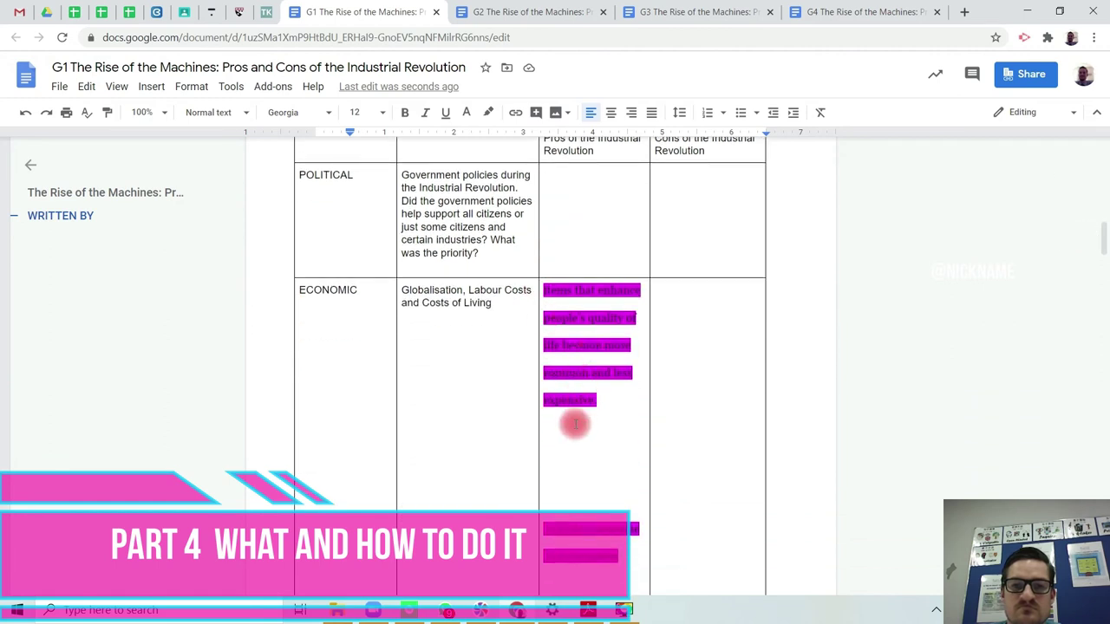
{"action": "left_click", "coordinate": [571, 425]}
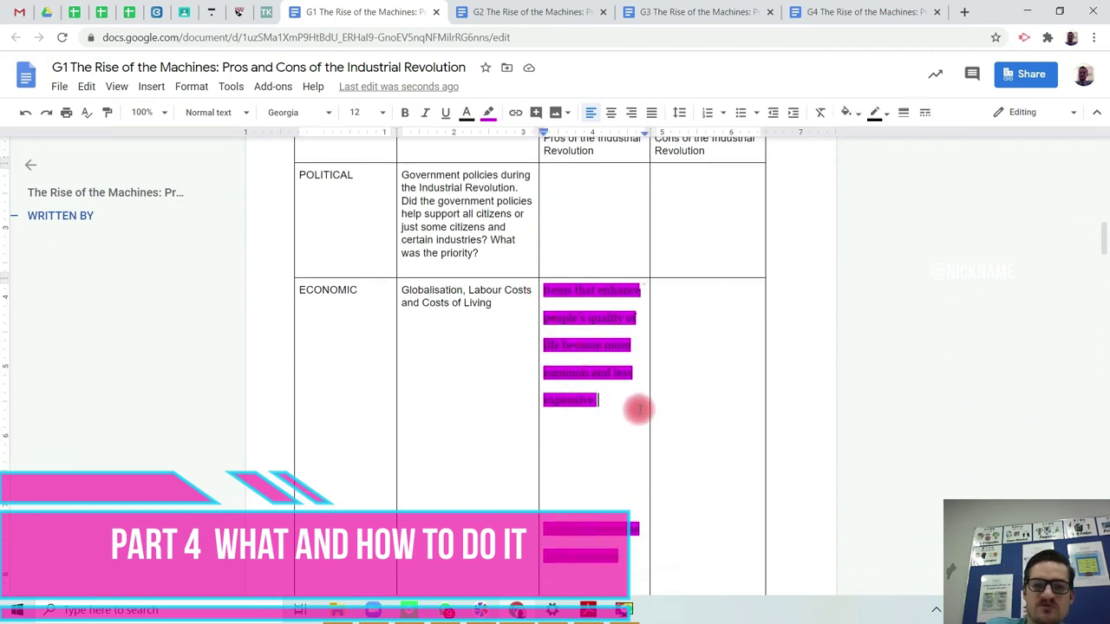
{"action": "key", "text": "ctrl+z"}
{"action": "key", "text": "ctrl+v"}
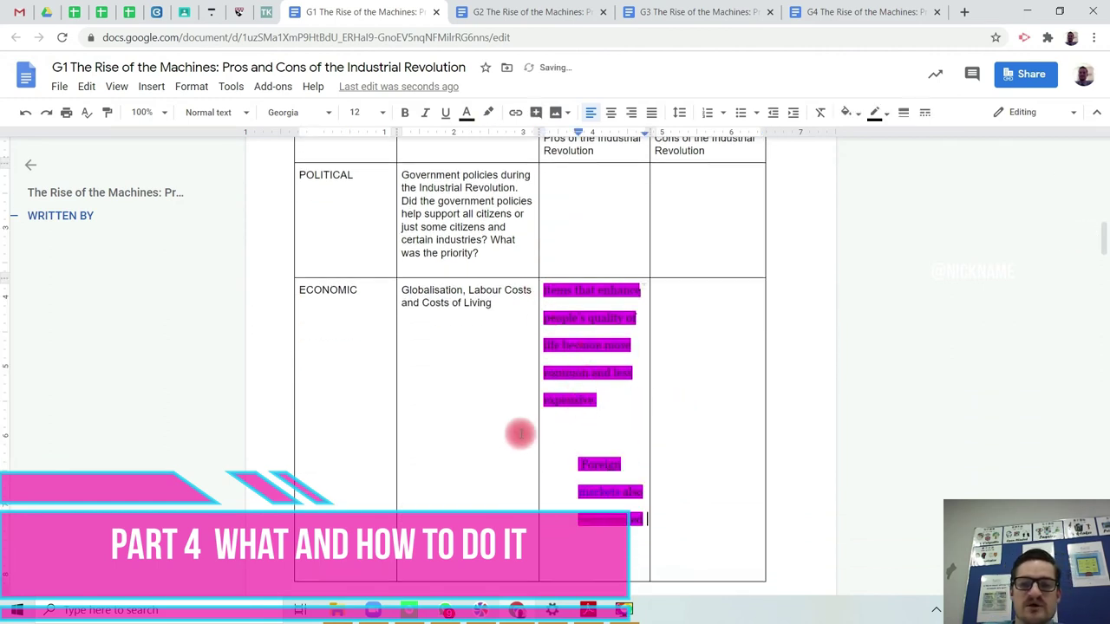
{"action": "key", "text": "BackSpace"}
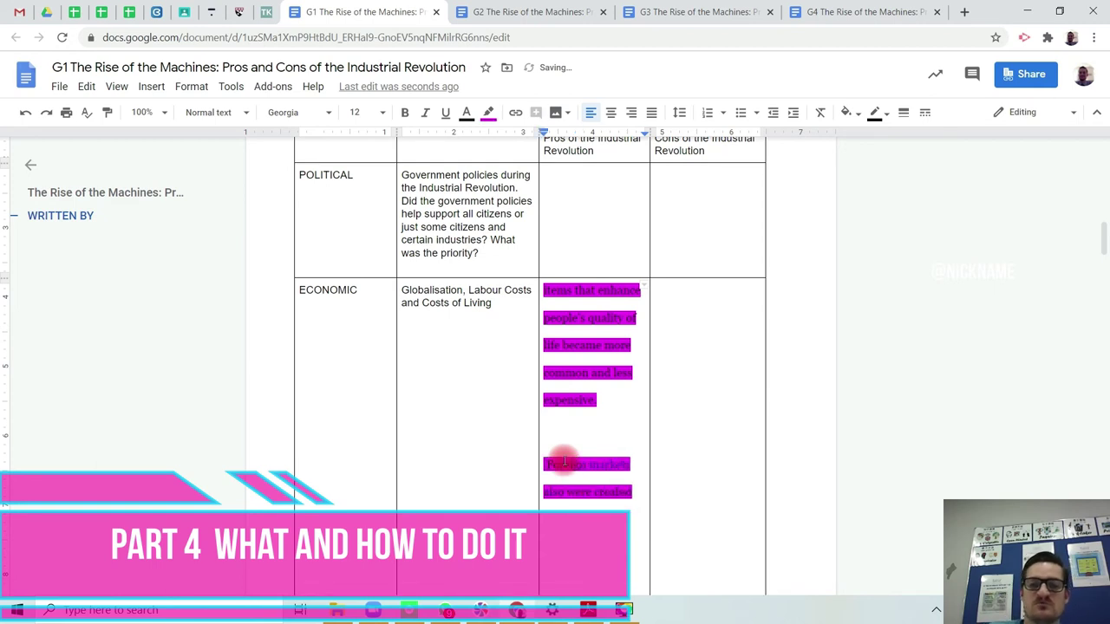
{"action": "scroll", "coordinate": [563, 460], "scroll_direction": "down", "scroll_amount": 3}
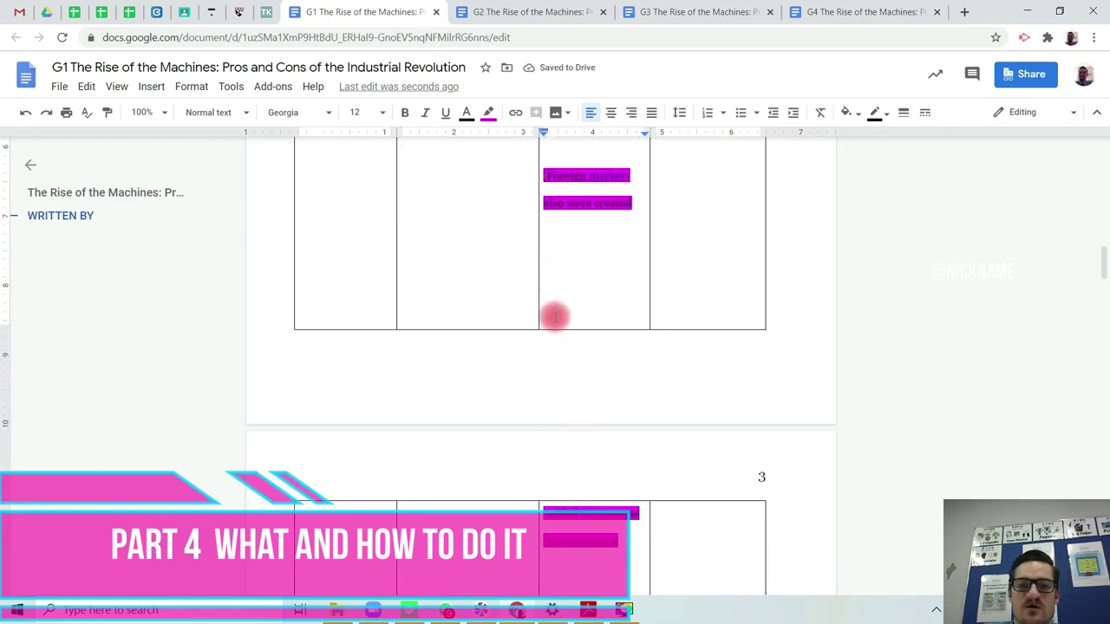
{"action": "scroll", "coordinate": [555, 317], "scroll_direction": "down", "scroll_amount": 7}
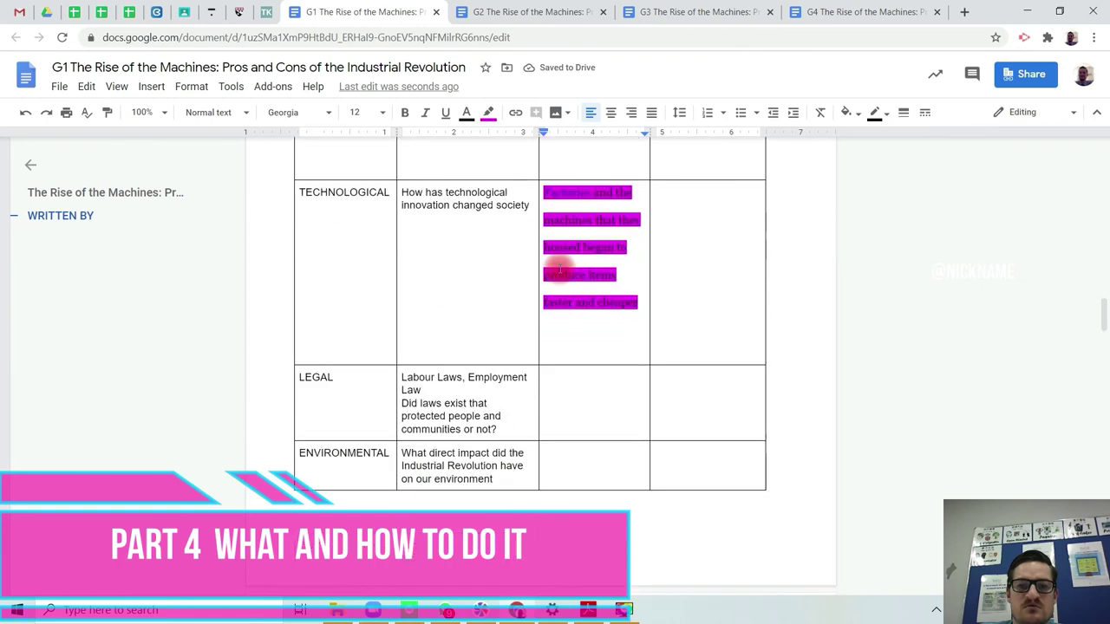
{"action": "scroll", "coordinate": [559, 270], "scroll_direction": "down", "scroll_amount": 1}
{"action": "scroll", "coordinate": [559, 270], "scroll_direction": "up", "scroll_amount": 15}
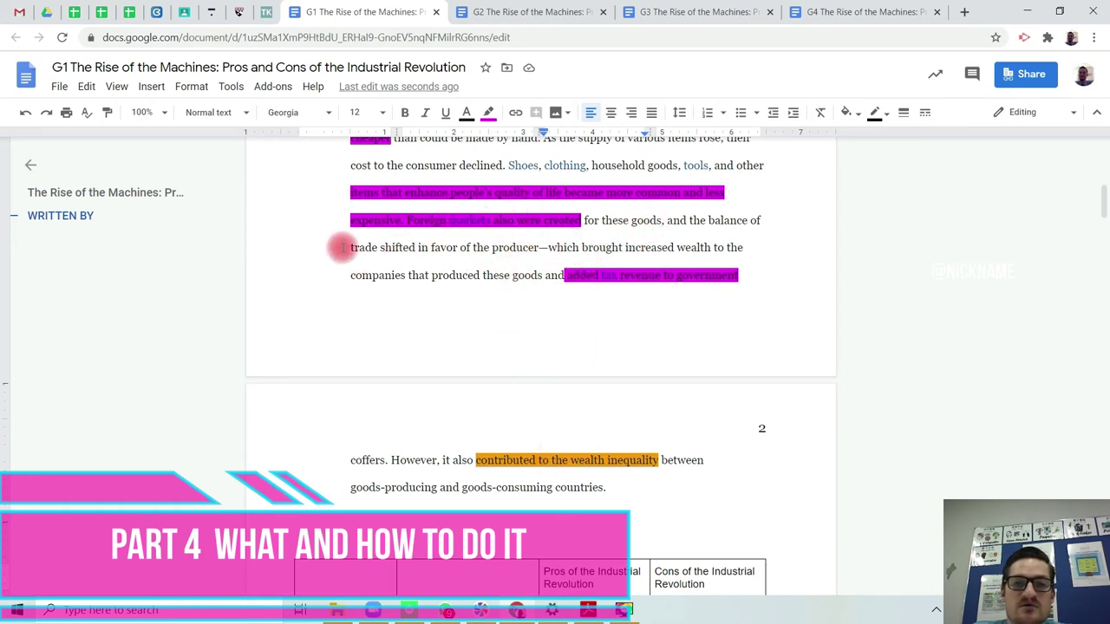
Paste 'trade shifted in favor of the producer' into the SOCIAL Cons cell without its indent
{"action": "left_click_drag", "start_coordinate": [344, 246], "coordinate": [531, 244]}
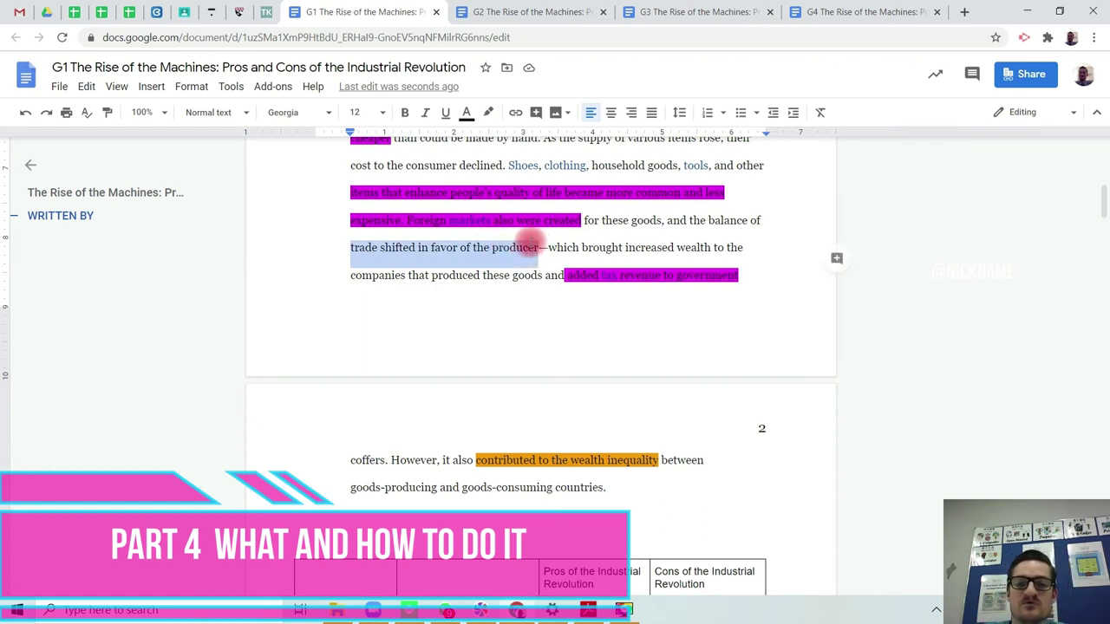
{"action": "scroll", "coordinate": [537, 238], "scroll_direction": "down", "scroll_amount": 3}
{"action": "scroll", "coordinate": [674, 253], "scroll_direction": "up", "scroll_amount": 1}
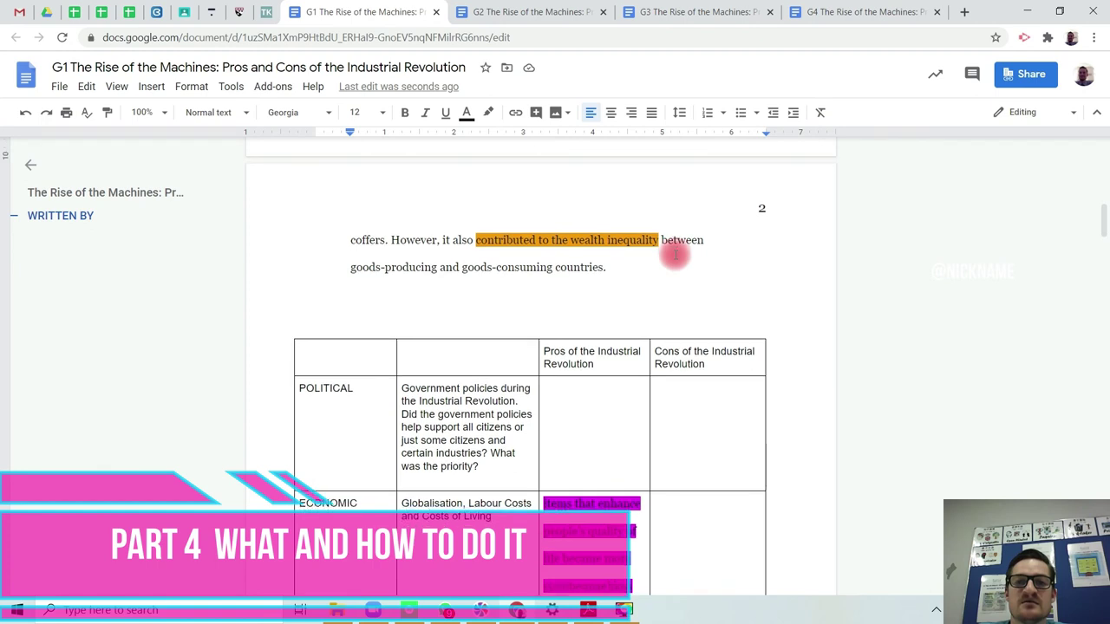
{"action": "scroll", "coordinate": [674, 254], "scroll_direction": "down", "scroll_amount": 10}
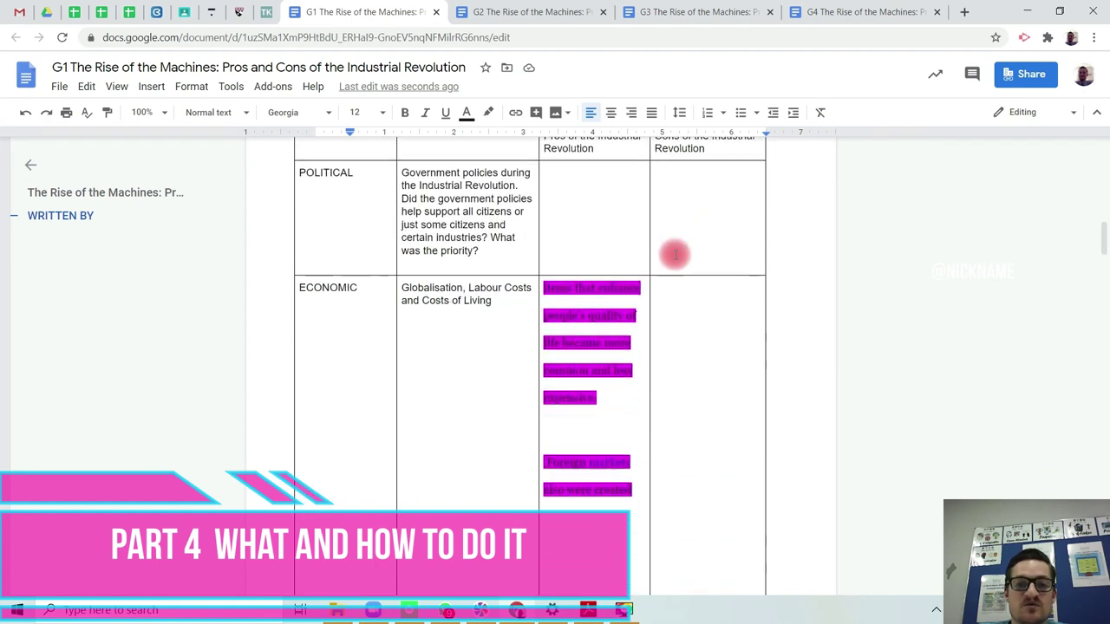
{"action": "left_click", "coordinate": [685, 327]}
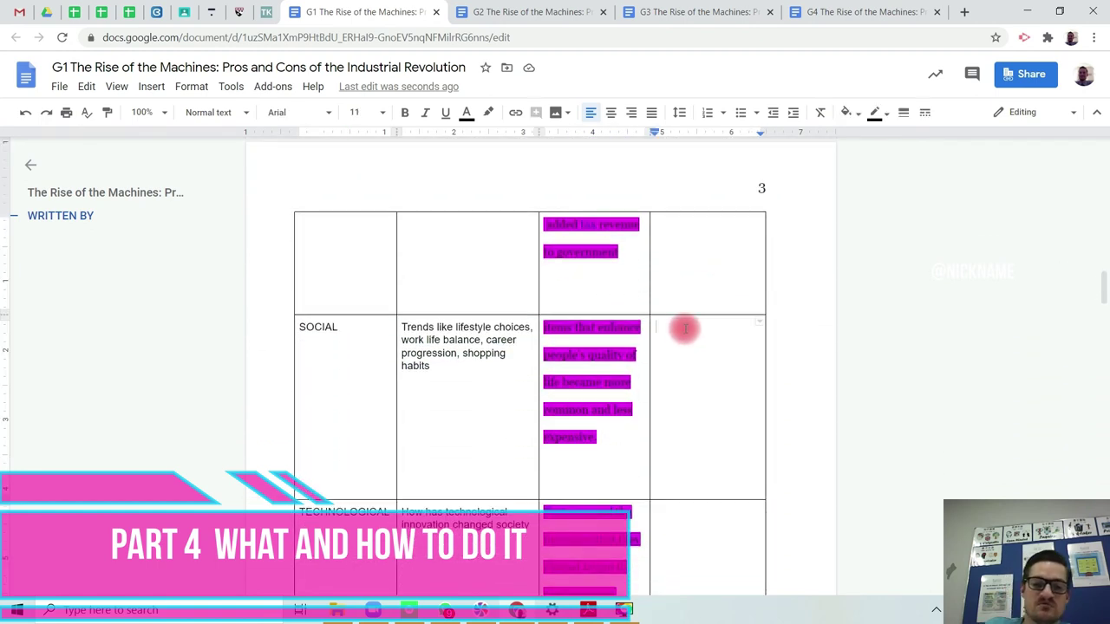
{"action": "type", "text": "trade shifted in favor of the producer"}
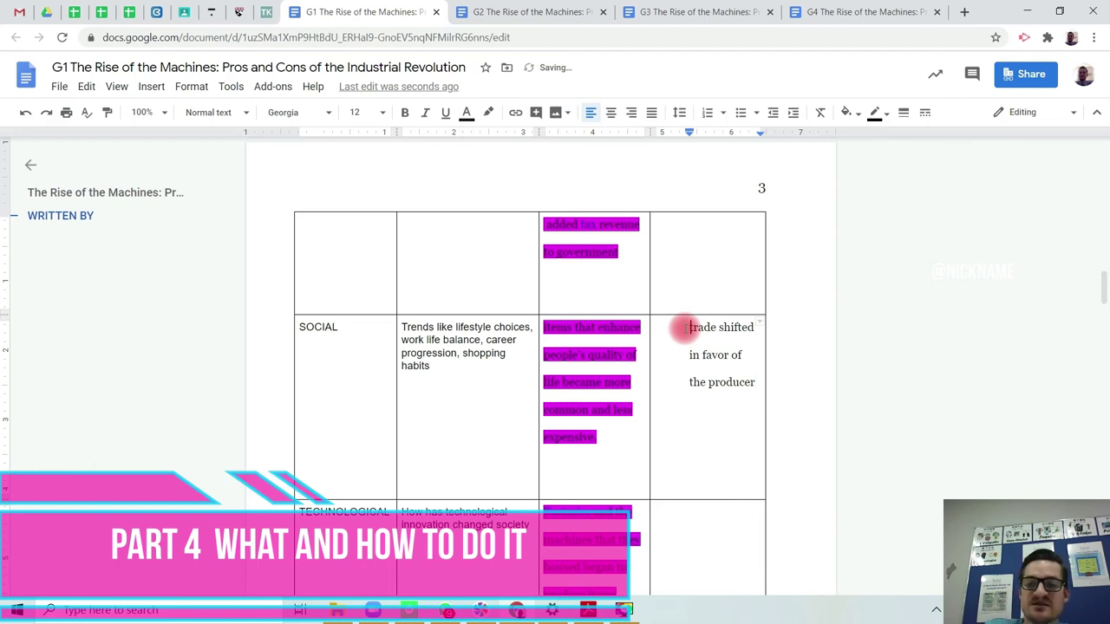
{"action": "key", "text": "BackSpace"}
{"action": "scroll", "coordinate": [684, 327], "scroll_direction": "up", "scroll_amount": 10}
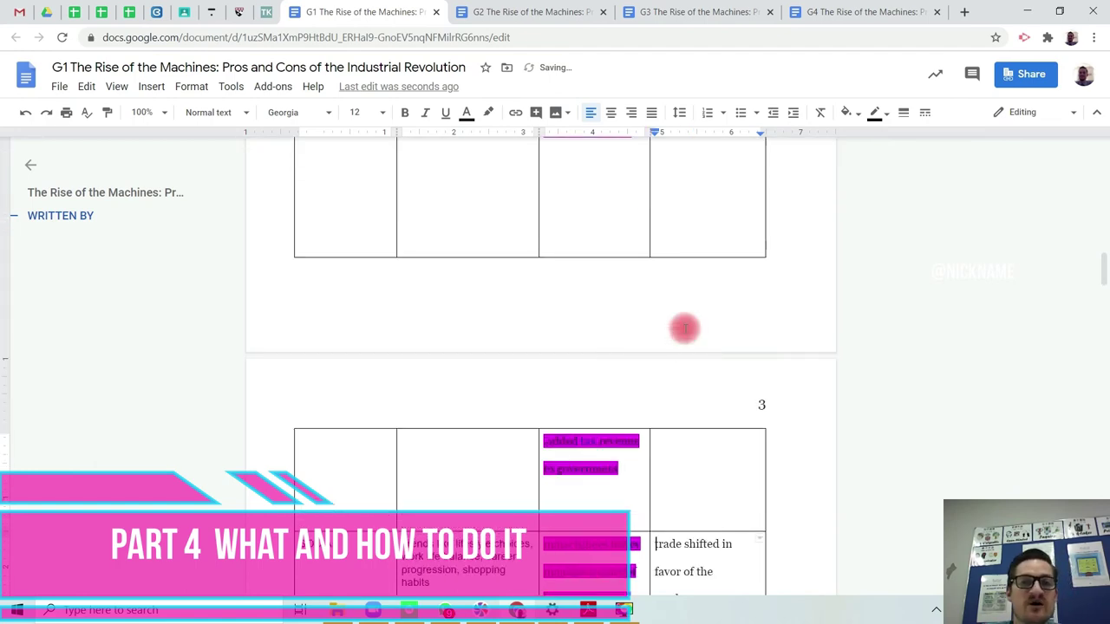
{"action": "scroll", "coordinate": [684, 327], "scroll_direction": "up", "scroll_amount": 1}
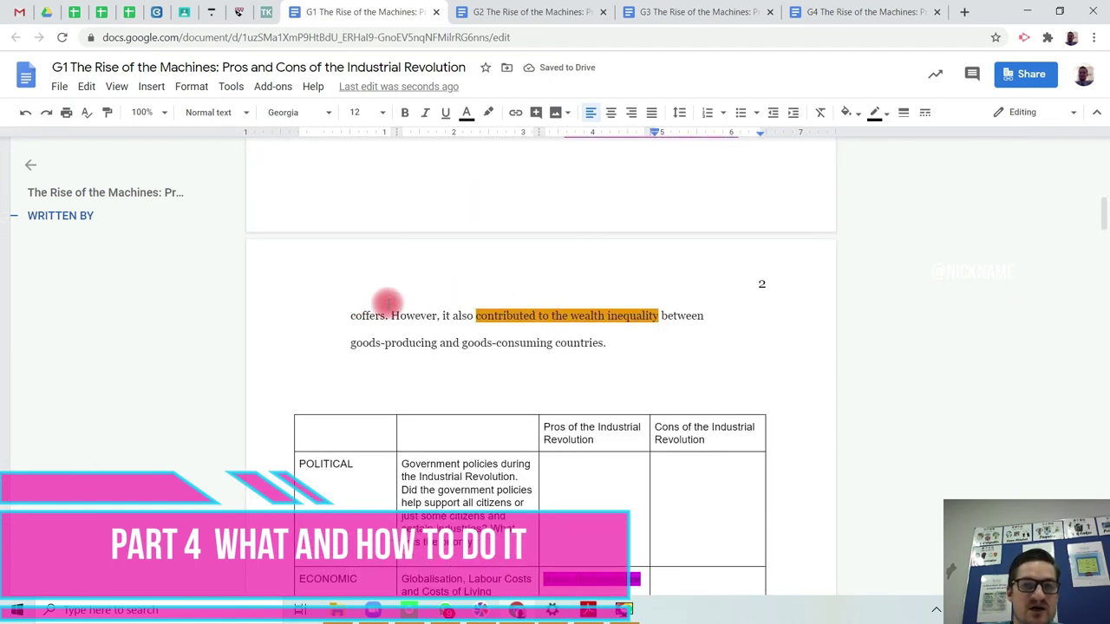
Add the orange 'contributed to the wealth inequality' after 'producer' in the SOCIAL Cons cell
{"action": "left_click_drag", "start_coordinate": [475, 316], "coordinate": [670, 314]}
{"action": "key", "text": "ctrl+c"}
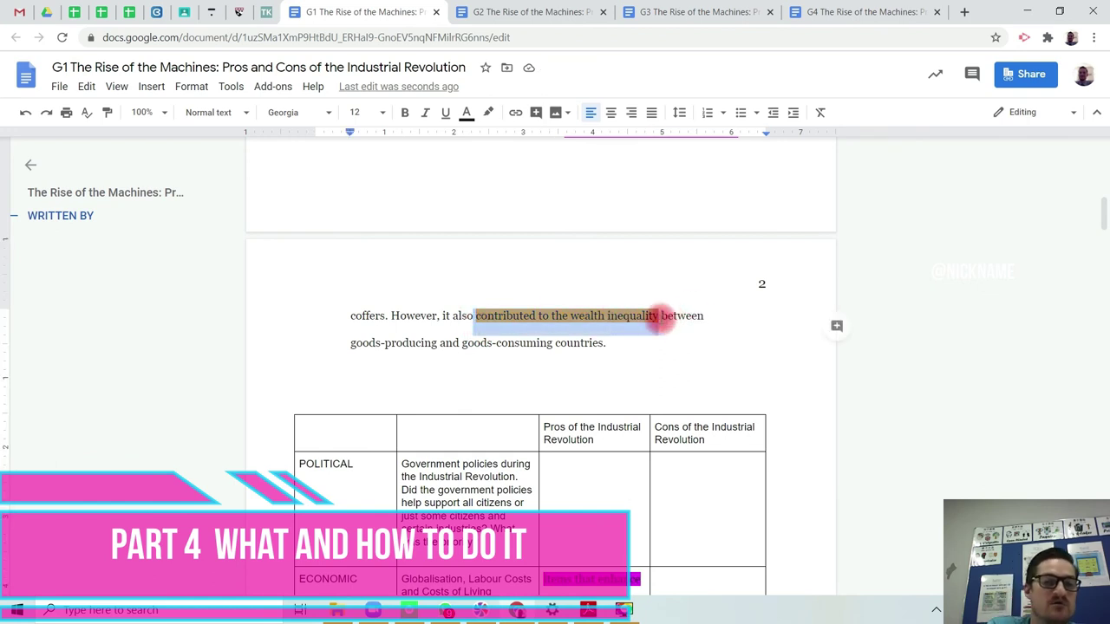
{"action": "scroll", "coordinate": [649, 324], "scroll_direction": "down", "scroll_amount": 9}
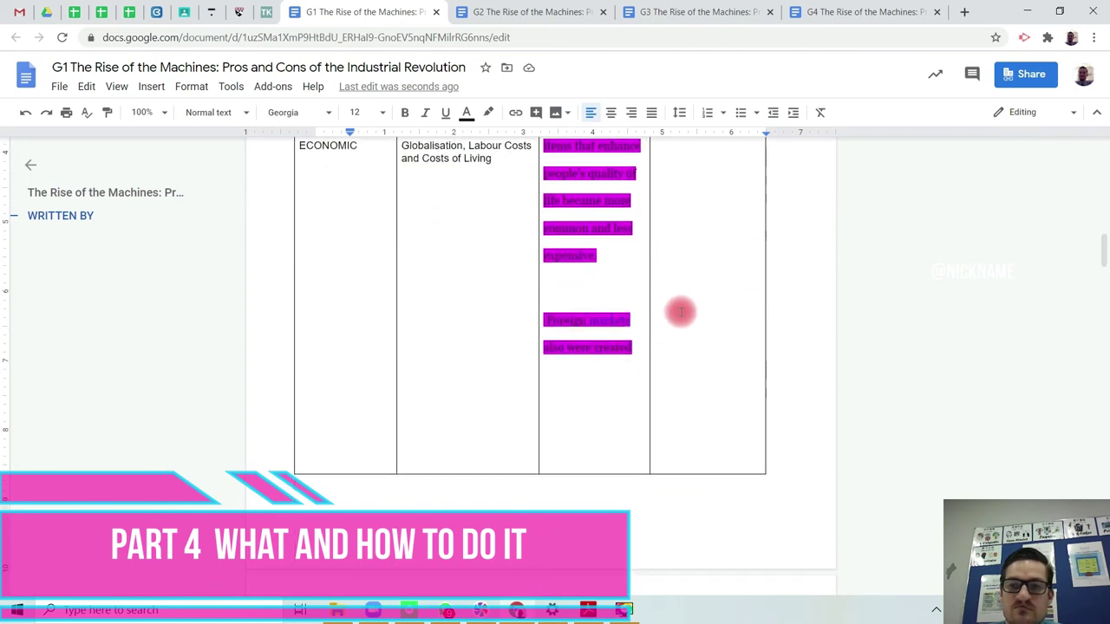
{"action": "scroll", "coordinate": [685, 310], "scroll_direction": "down", "scroll_amount": 1}
{"action": "left_click", "coordinate": [707, 310]}
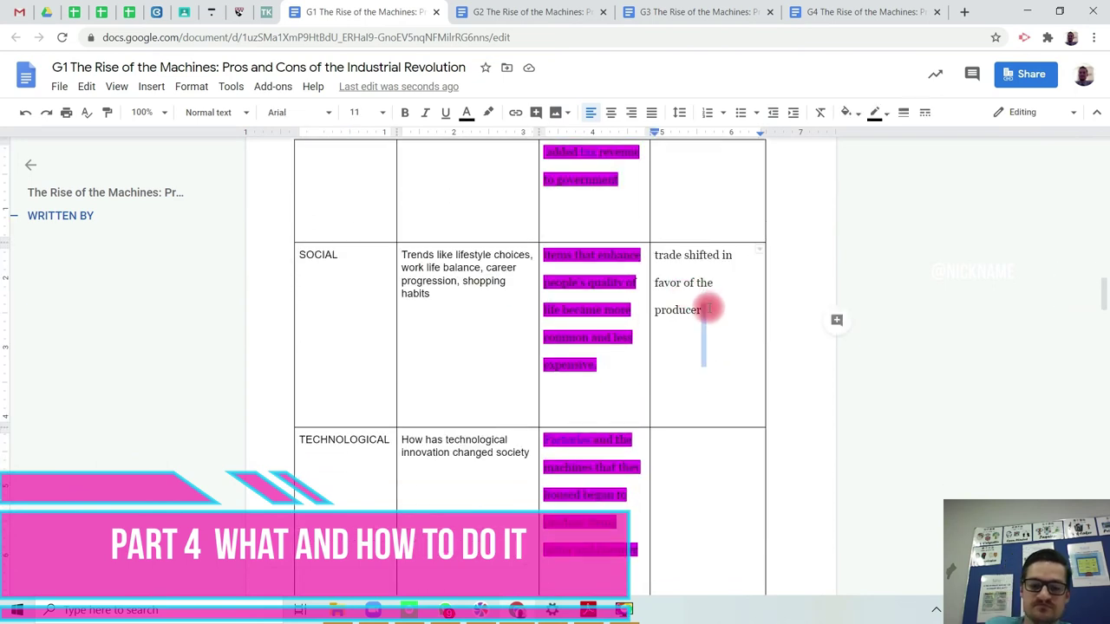
{"action": "key", "text": "ctrl+v"}
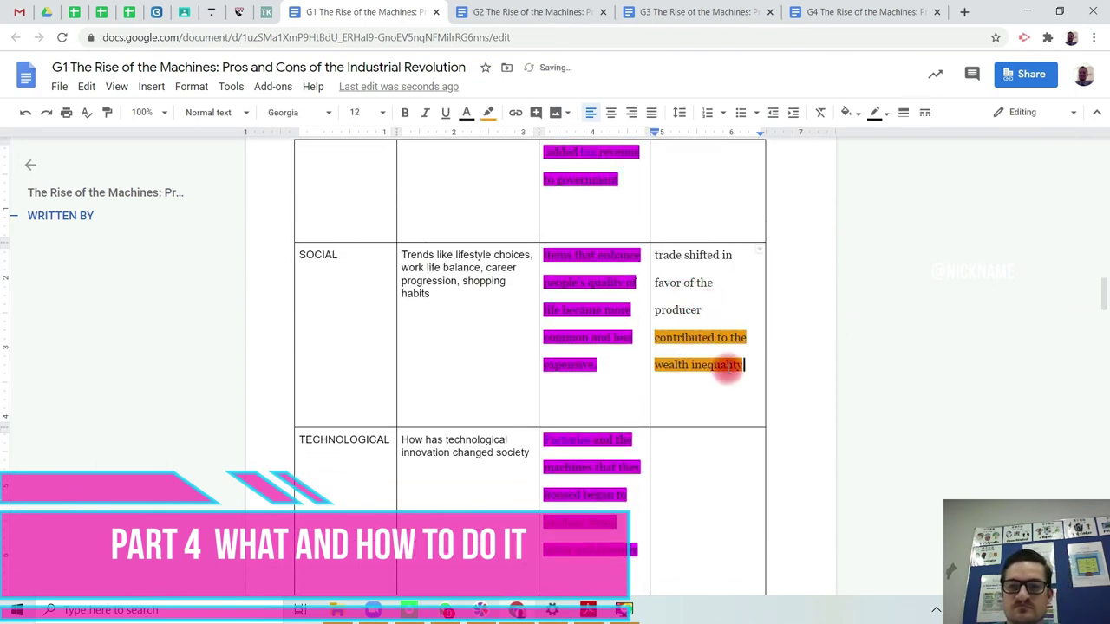
{"action": "left_click_drag", "start_coordinate": [748, 369], "coordinate": [693, 269]}
{"action": "left_click", "coordinate": [692, 267]}
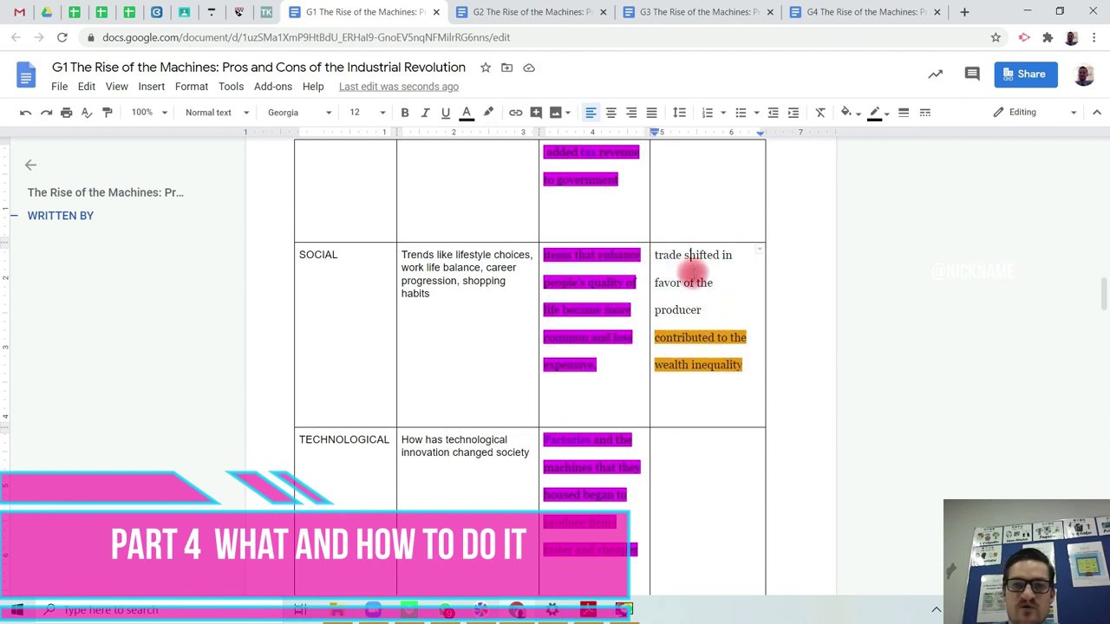
{"action": "scroll", "coordinate": [663, 379], "scroll_direction": "up", "scroll_amount": 1}
{"action": "scroll", "coordinate": [661, 379], "scroll_direction": "up", "scroll_amount": 12}
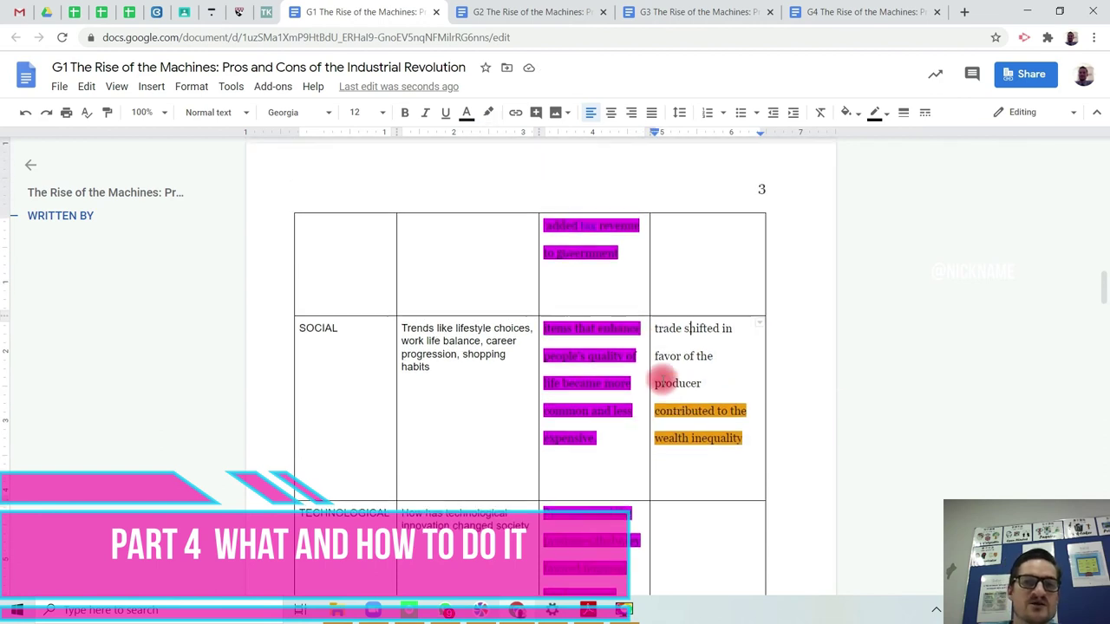
{"action": "scroll", "coordinate": [661, 379], "scroll_direction": "up", "scroll_amount": 10}
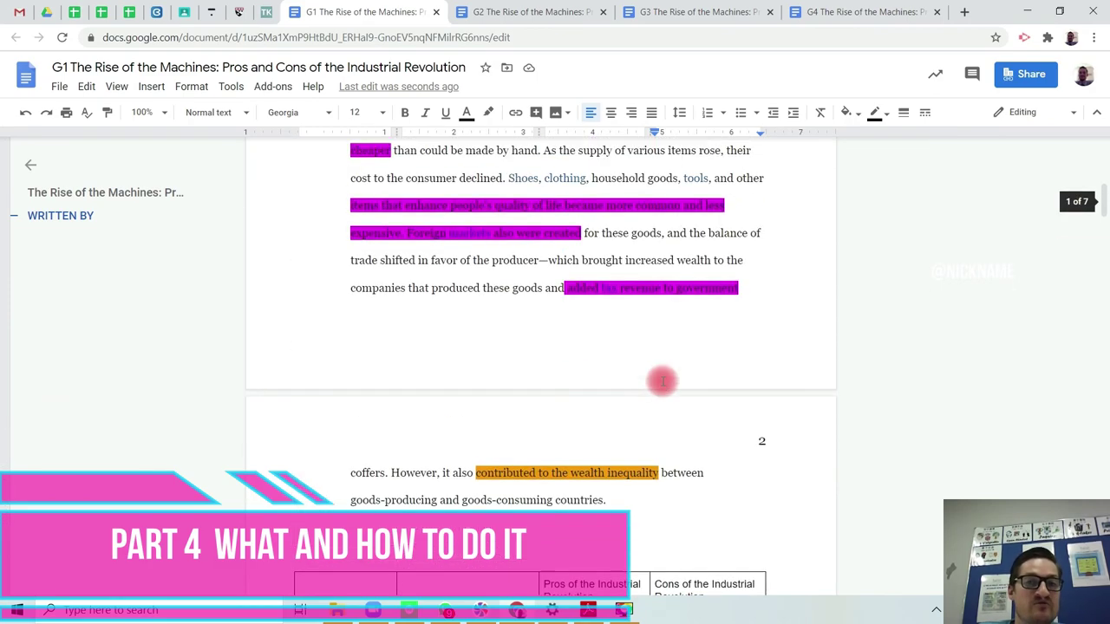
{"action": "scroll", "coordinate": [662, 379], "scroll_direction": "down", "scroll_amount": 7}
{"action": "scroll", "coordinate": [658, 379], "scroll_direction": "down", "scroll_amount": 6}
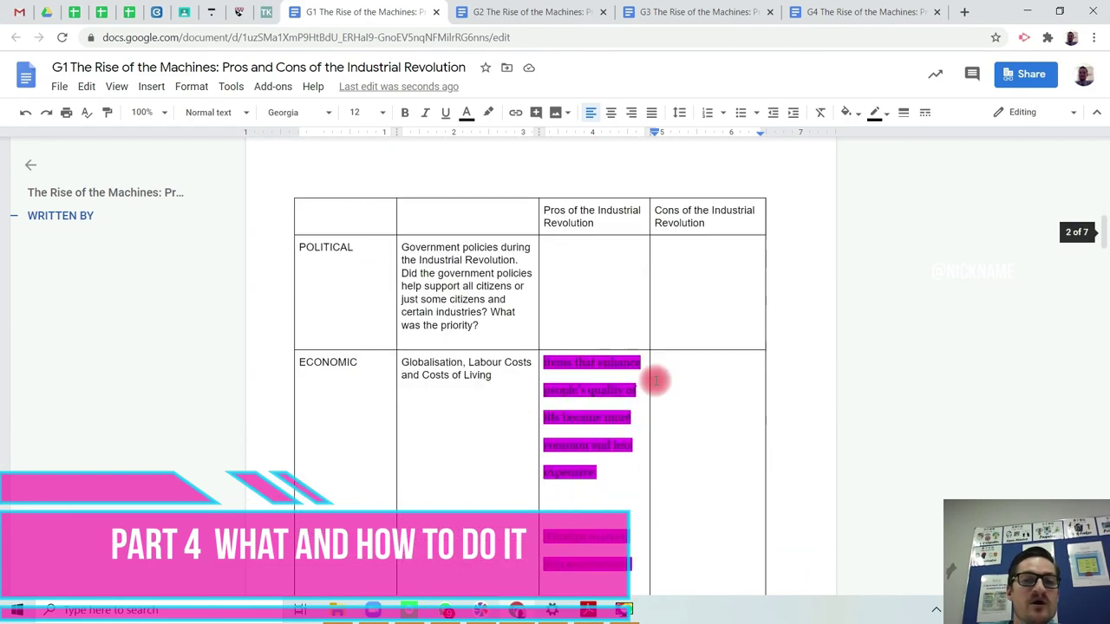
{"action": "left_click", "coordinate": [565, 276]}
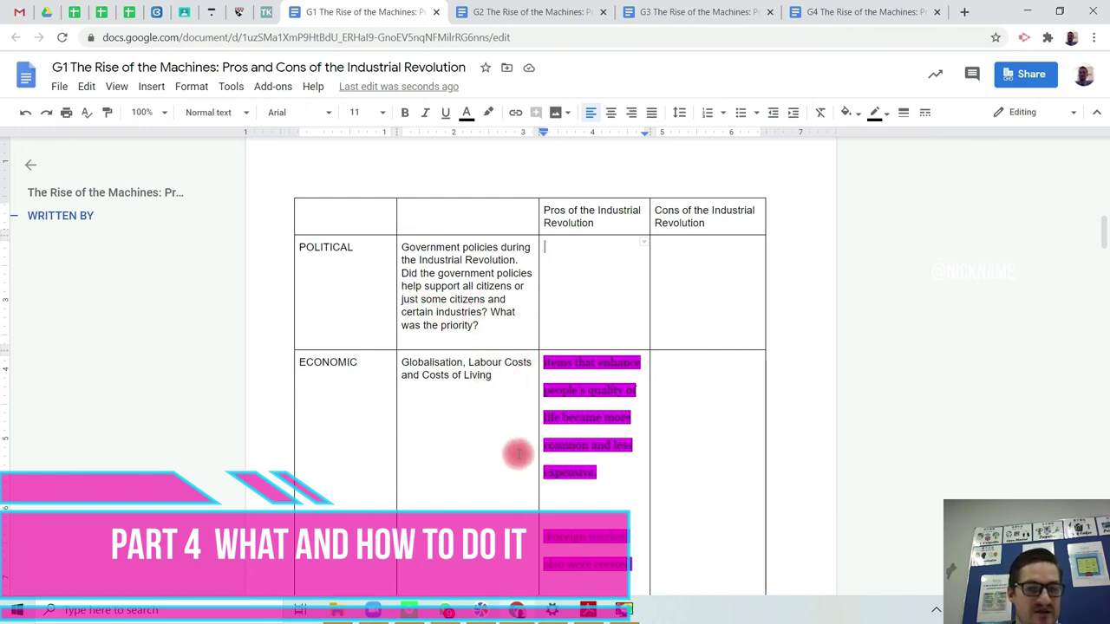
{"action": "scroll", "coordinate": [498, 389], "scroll_direction": "down", "scroll_amount": 2}
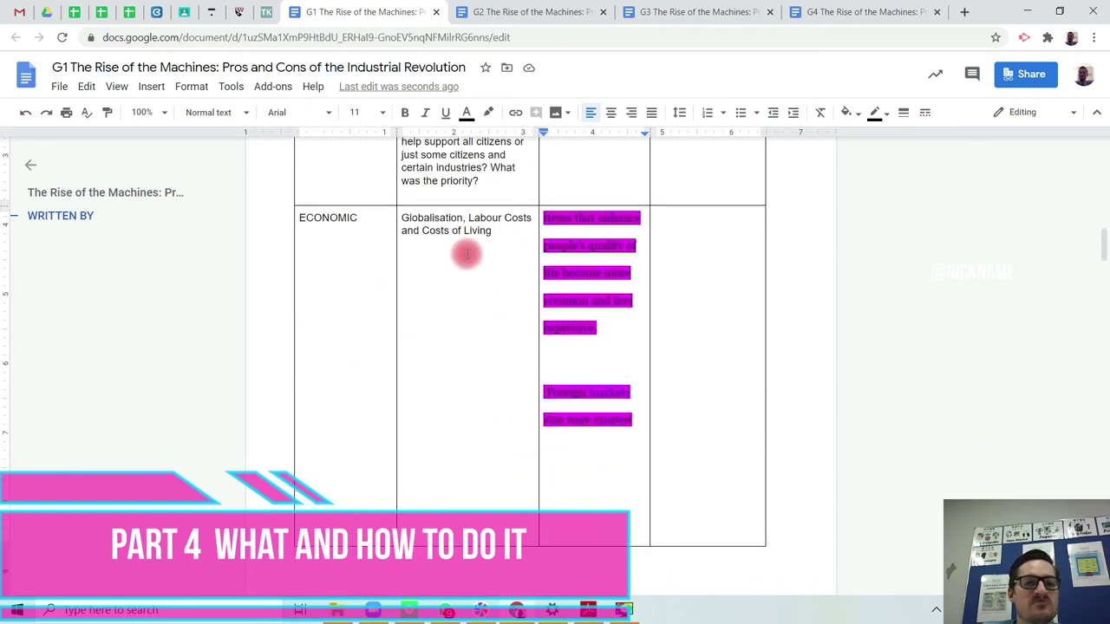
{"action": "scroll", "coordinate": [551, 323], "scroll_direction": "down", "scroll_amount": 8}
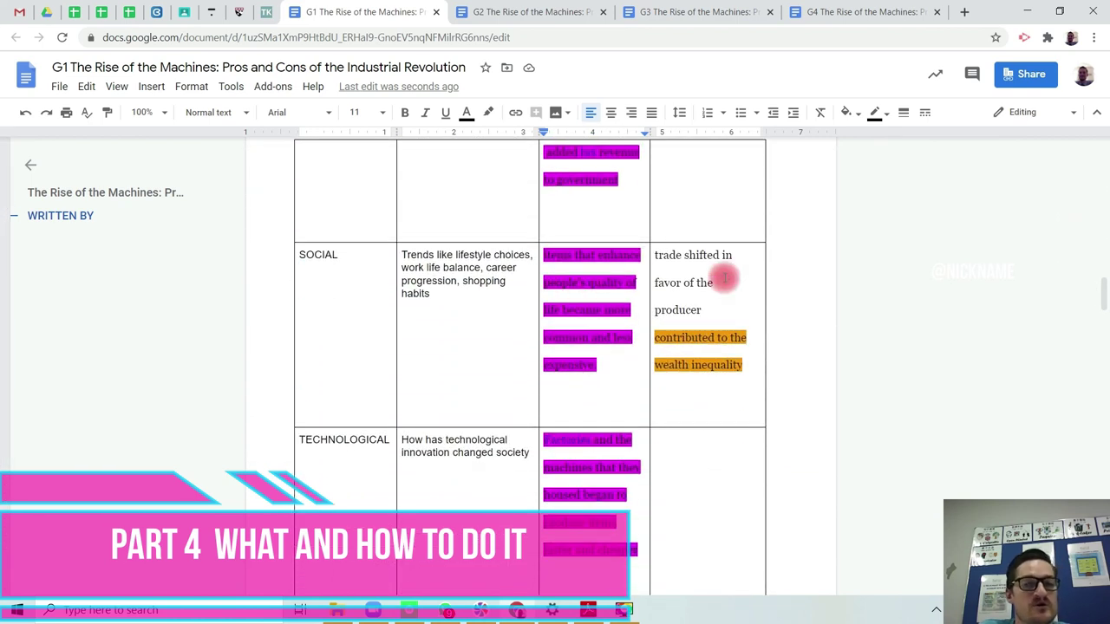
{"action": "scroll", "coordinate": [538, 372], "scroll_direction": "down", "scroll_amount": 3}
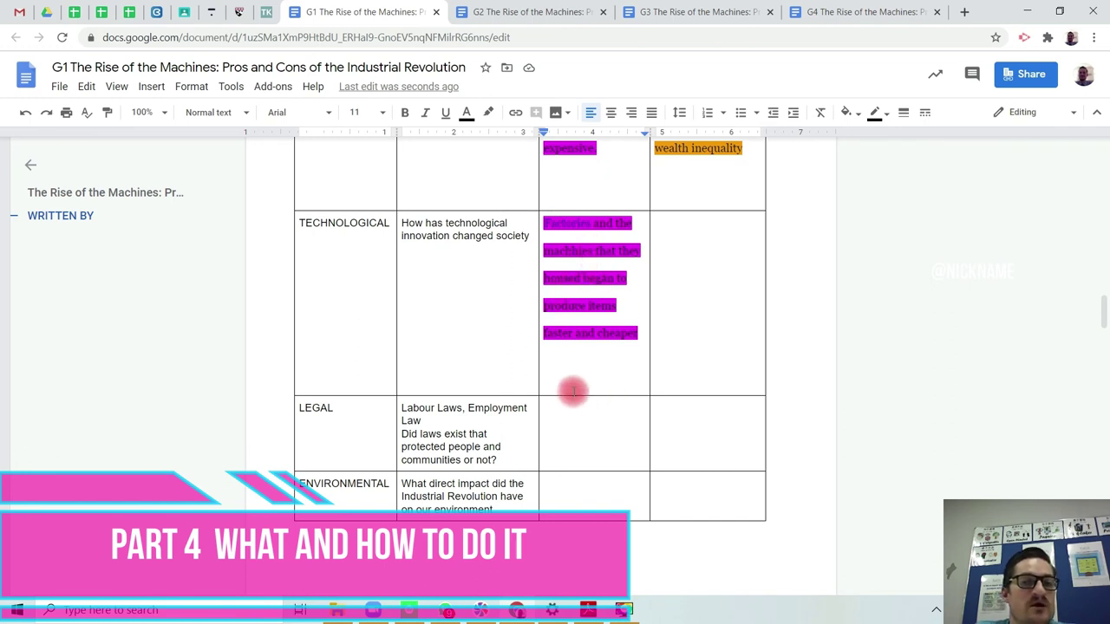
{"action": "left_click", "coordinate": [578, 434]}
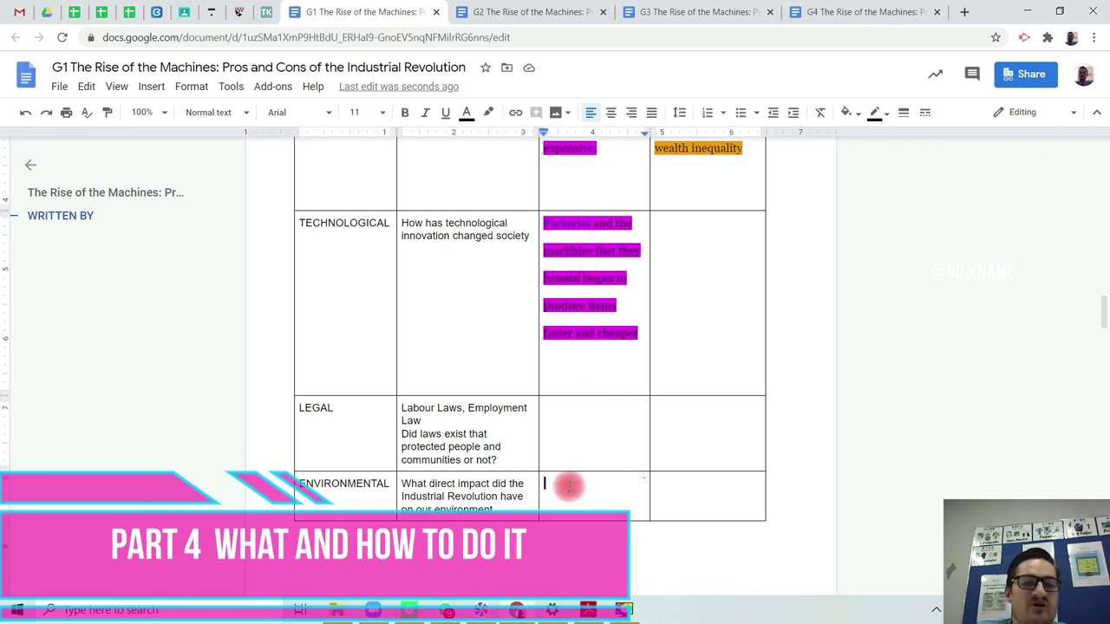
{"action": "scroll", "coordinate": [617, 405], "scroll_direction": "up", "scroll_amount": 5}
{"action": "scroll", "coordinate": [618, 406], "scroll_direction": "up", "scroll_amount": 10}
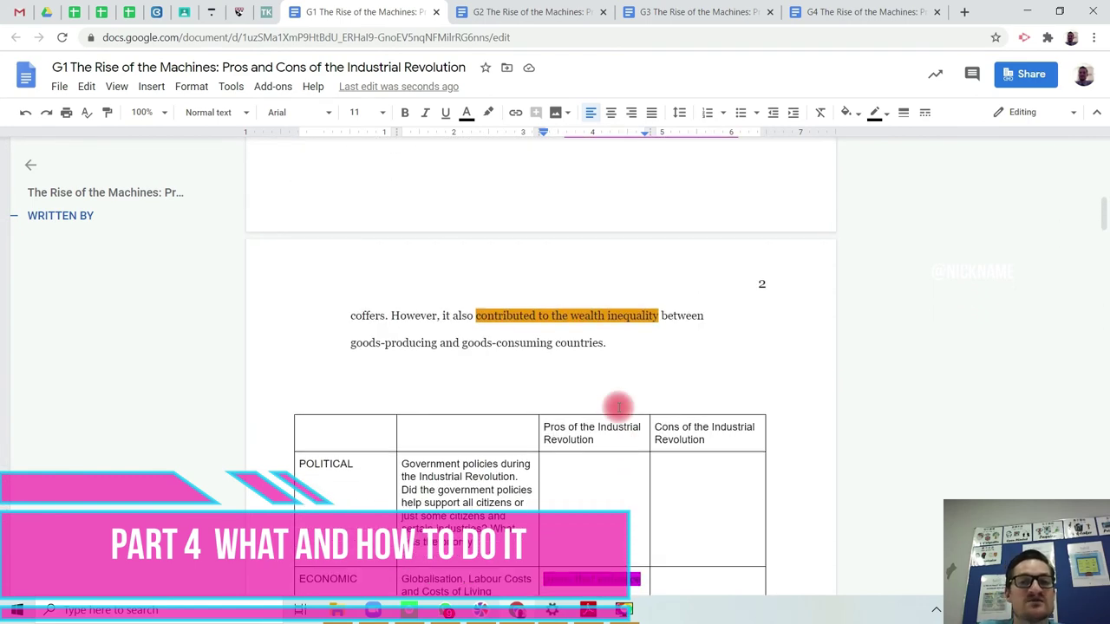
{"action": "scroll", "coordinate": [610, 403], "scroll_direction": "up", "scroll_amount": 3}
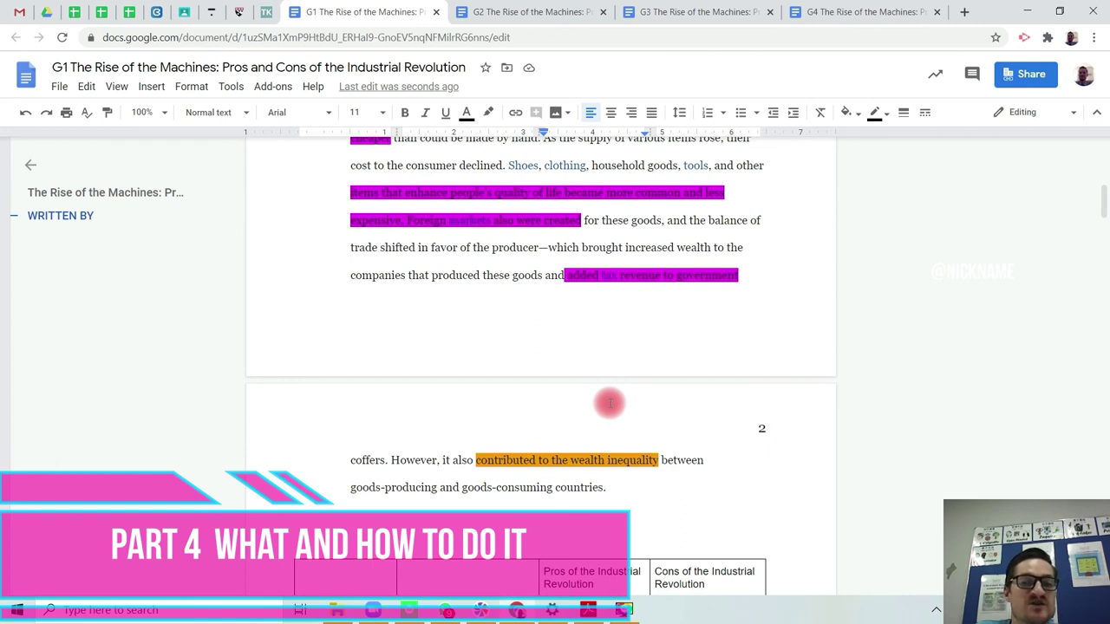
{"action": "scroll", "coordinate": [610, 403], "scroll_direction": "down", "scroll_amount": 5}
{"action": "left_click", "coordinate": [662, 406]}
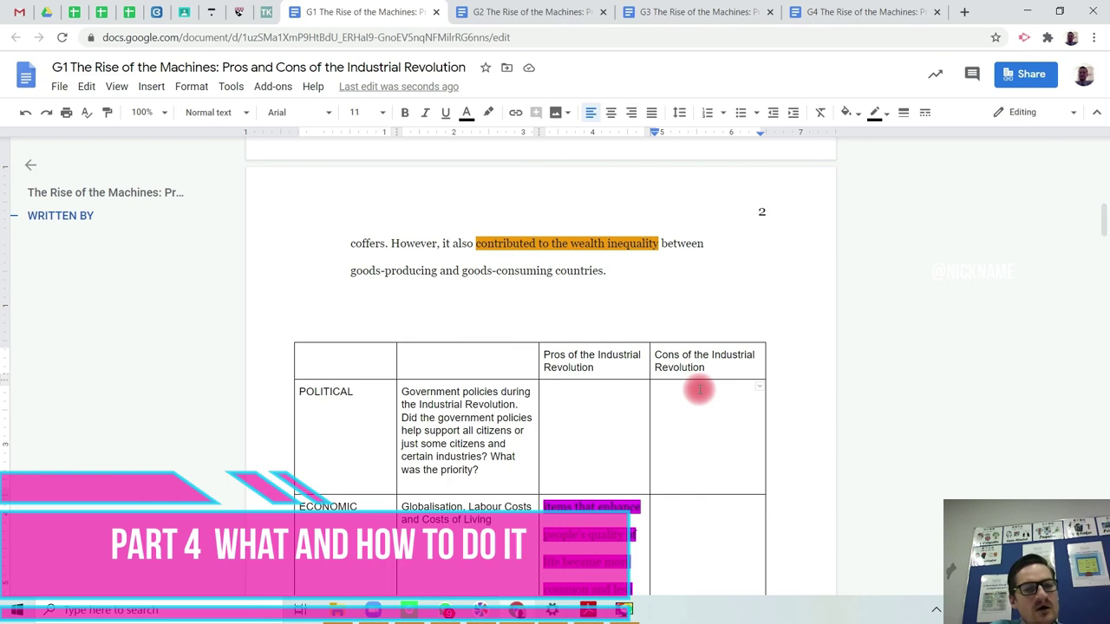
Scroll up and down the document to locate the PESTLE table's POLITICAL row Cons cell
{"action": "scroll", "coordinate": [708, 421], "scroll_direction": "down", "scroll_amount": 10}
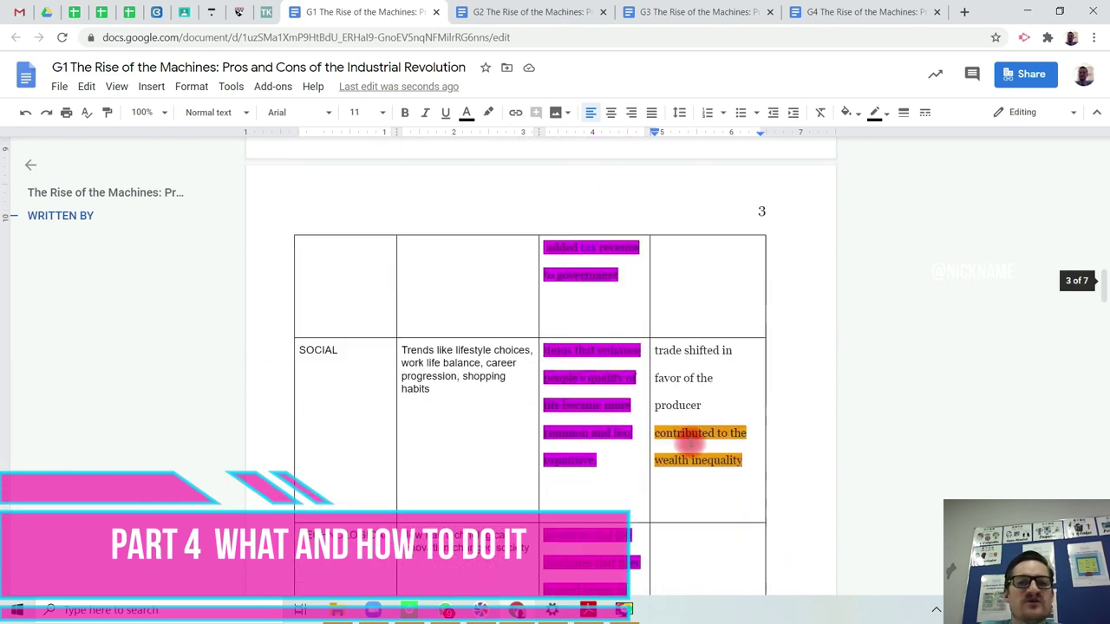
{"action": "scroll", "coordinate": [691, 444], "scroll_direction": "down", "scroll_amount": 1}
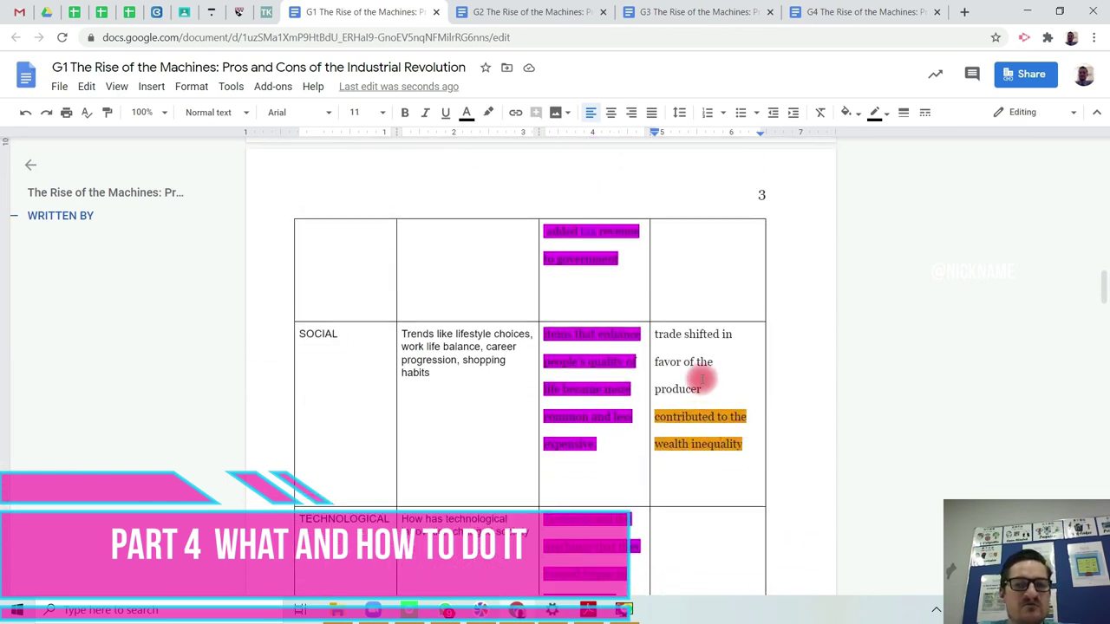
{"action": "scroll", "coordinate": [703, 379], "scroll_direction": "up", "scroll_amount": 10}
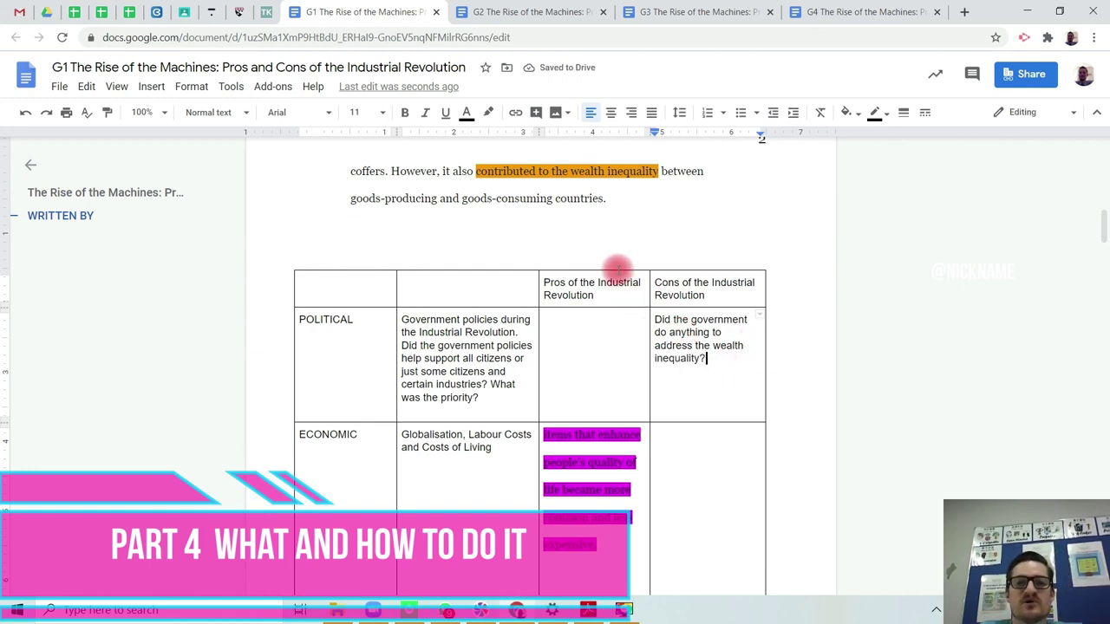
{"action": "scroll", "coordinate": [660, 274], "scroll_direction": "up", "scroll_amount": 1}
{"action": "scroll", "coordinate": [661, 274], "scroll_direction": "up", "scroll_amount": 3}
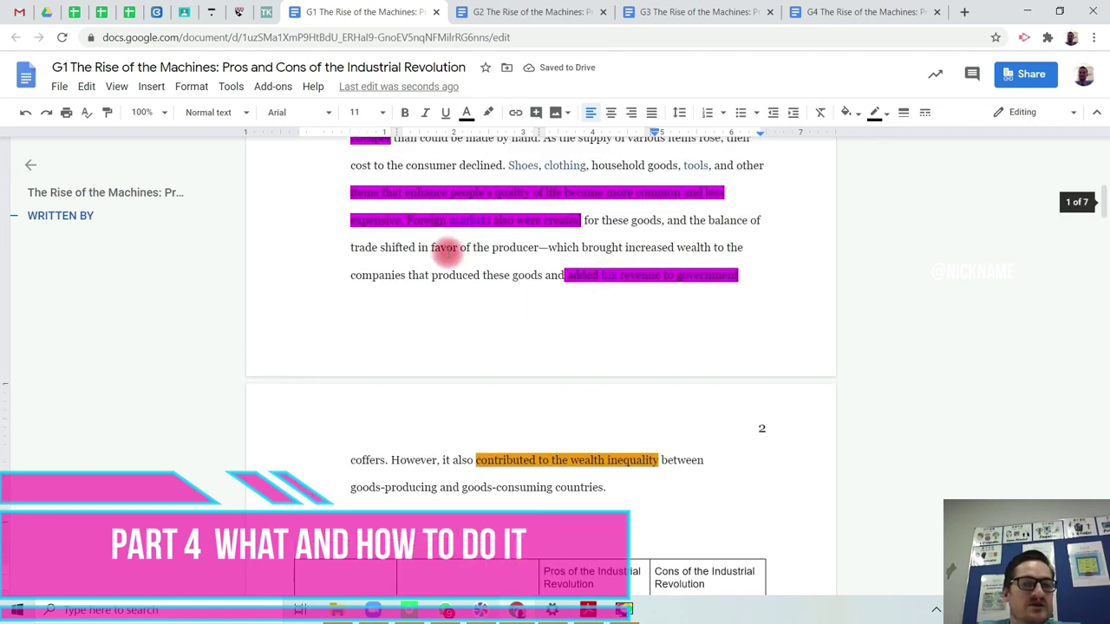
{"action": "scroll", "coordinate": [561, 251], "scroll_direction": "down", "scroll_amount": 6}
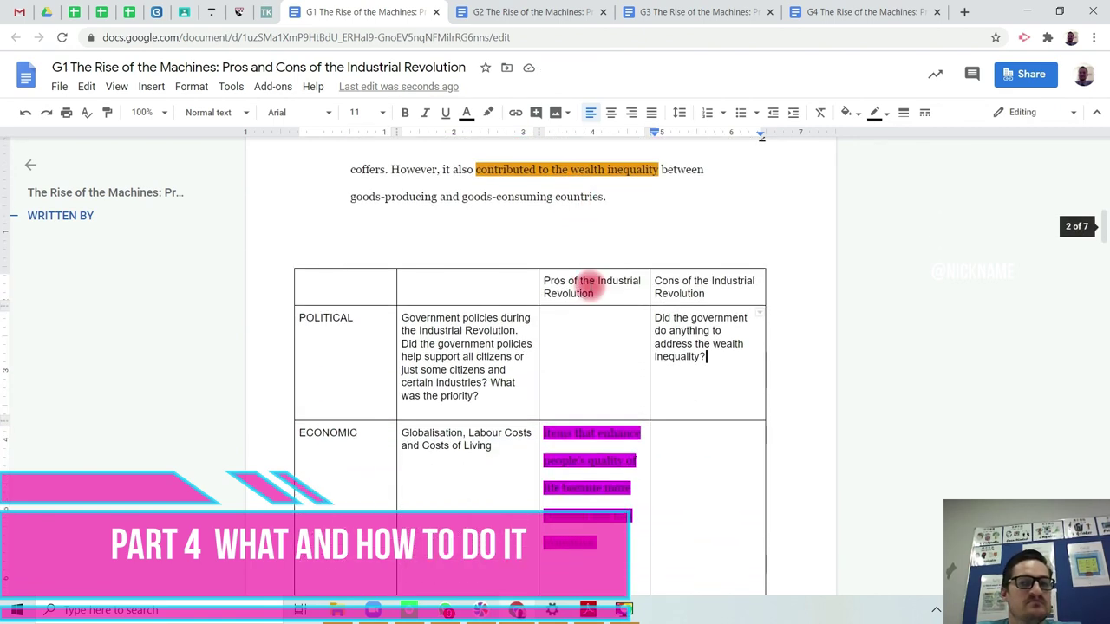
{"action": "scroll", "coordinate": [591, 275], "scroll_direction": "down", "scroll_amount": 15}
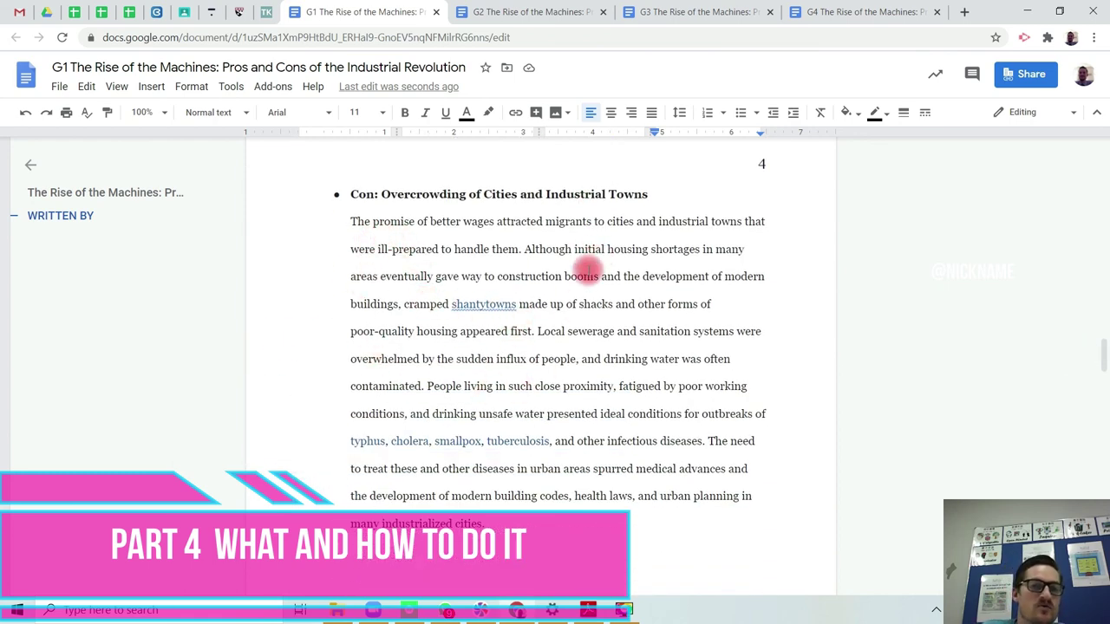
Insert a blank line above the empty second PESTLE table so it moves onto page 5
{"action": "scroll", "coordinate": [577, 270], "scroll_direction": "down", "scroll_amount": 1}
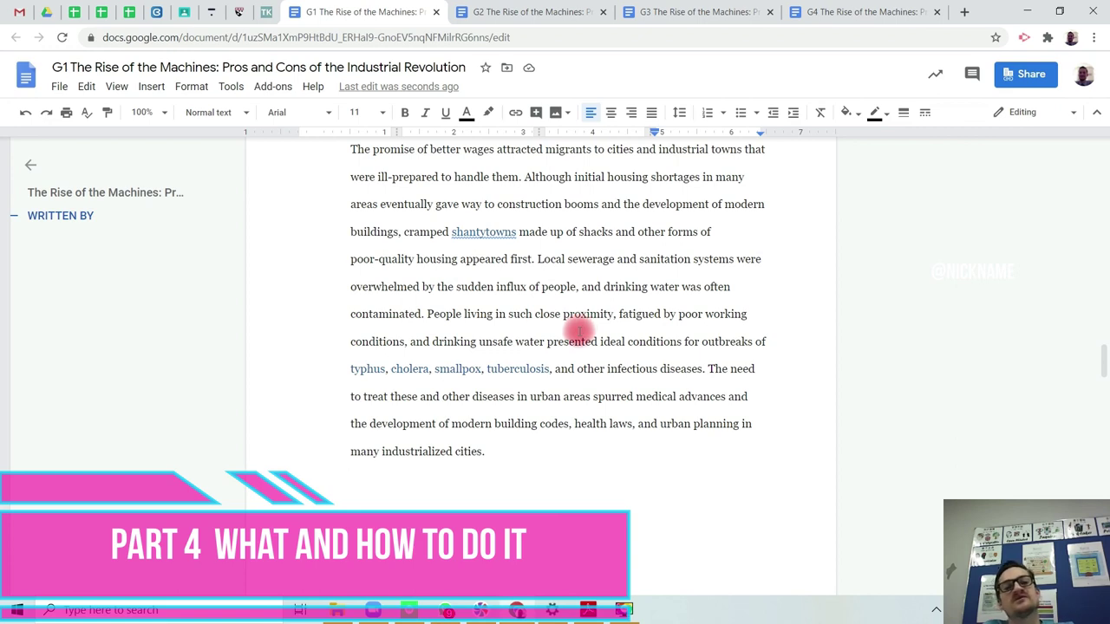
{"action": "scroll", "coordinate": [595, 326], "scroll_direction": "down", "scroll_amount": 6}
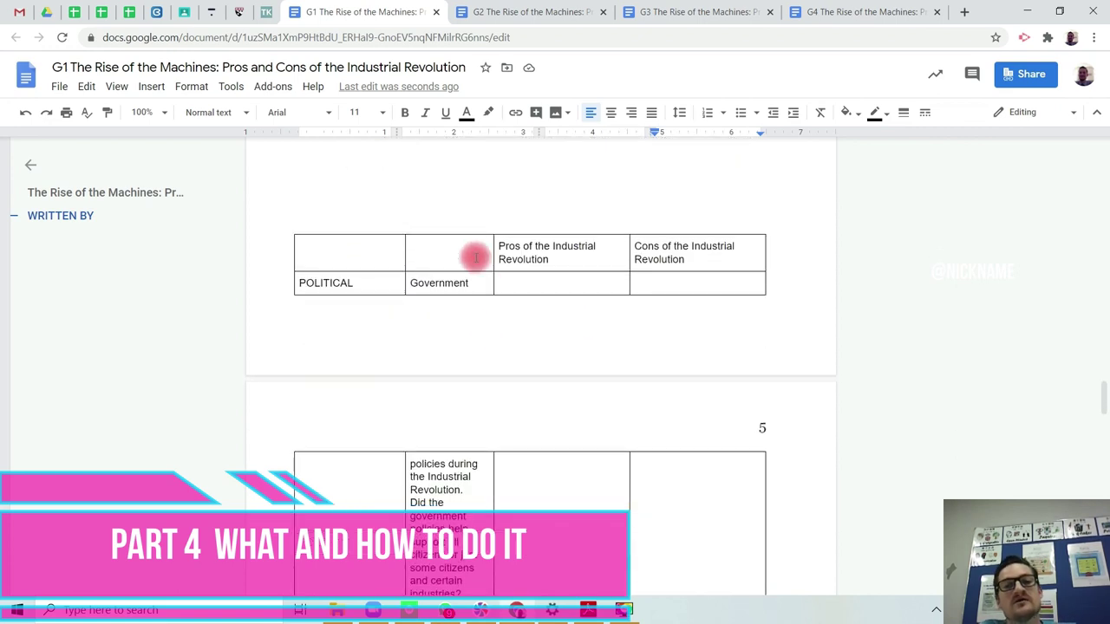
{"action": "left_click", "coordinate": [436, 220]}
{"action": "key", "text": "Return"}
{"action": "key", "text": "Return"}
{"action": "key", "text": "Return"}
{"action": "key", "text": "Return"}
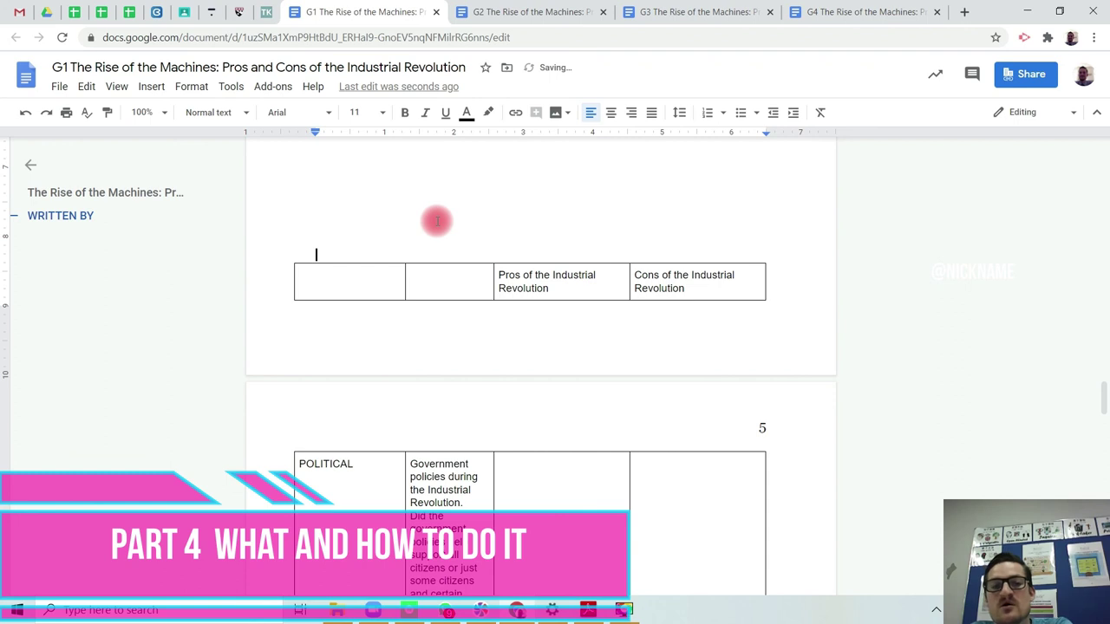
{"action": "scroll", "coordinate": [579, 355], "scroll_direction": "down", "scroll_amount": 3}
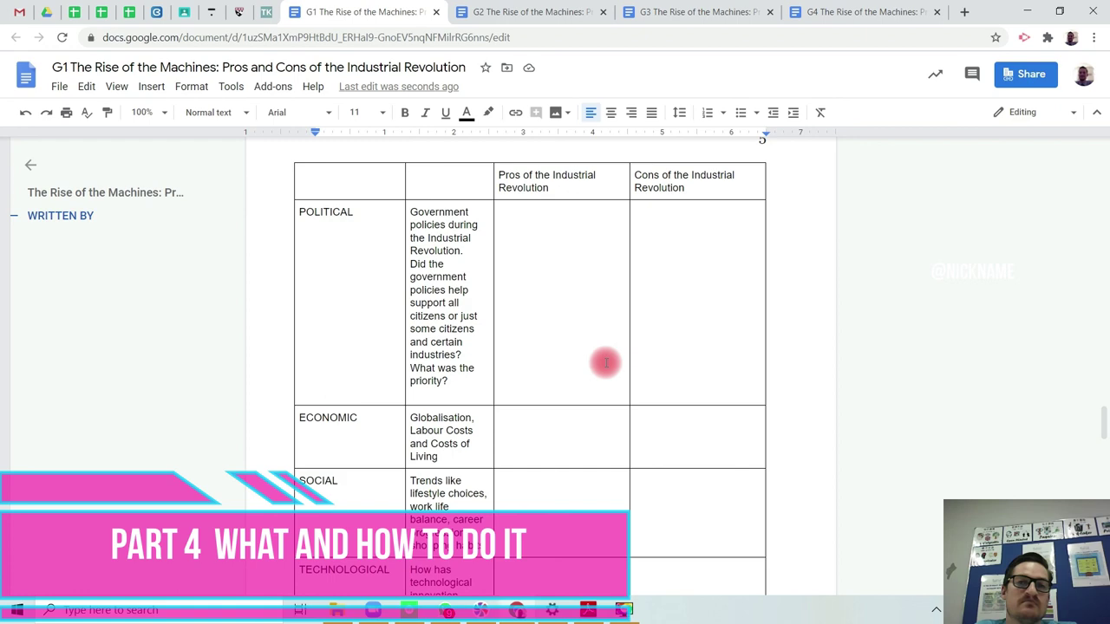
{"action": "scroll", "coordinate": [606, 363], "scroll_direction": "up", "scroll_amount": 12}
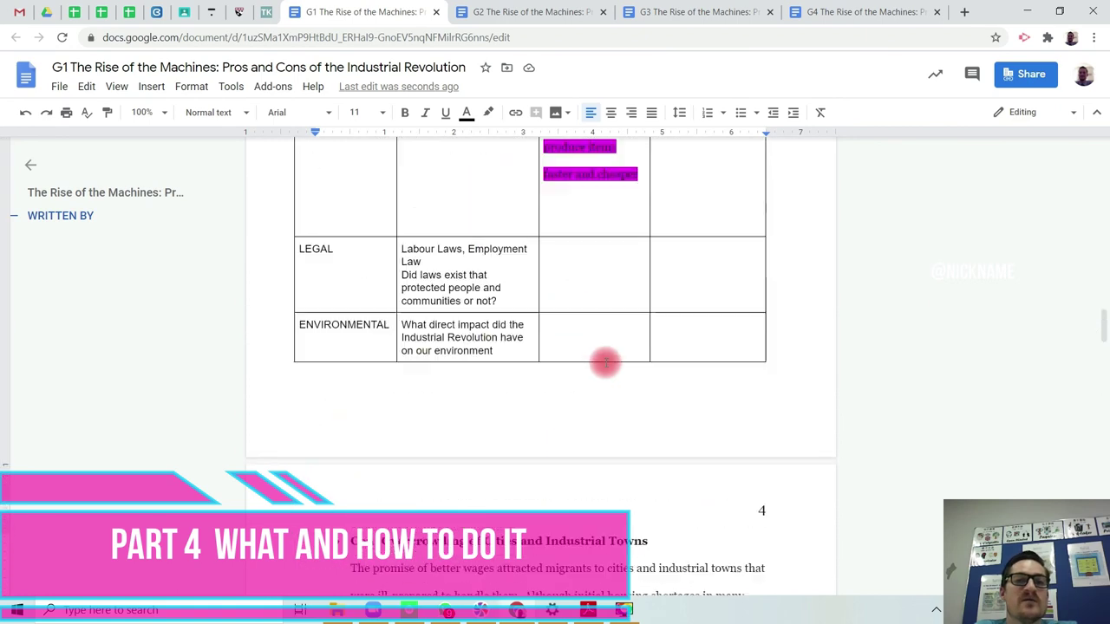
{"action": "scroll", "coordinate": [606, 363], "scroll_direction": "up", "scroll_amount": 12}
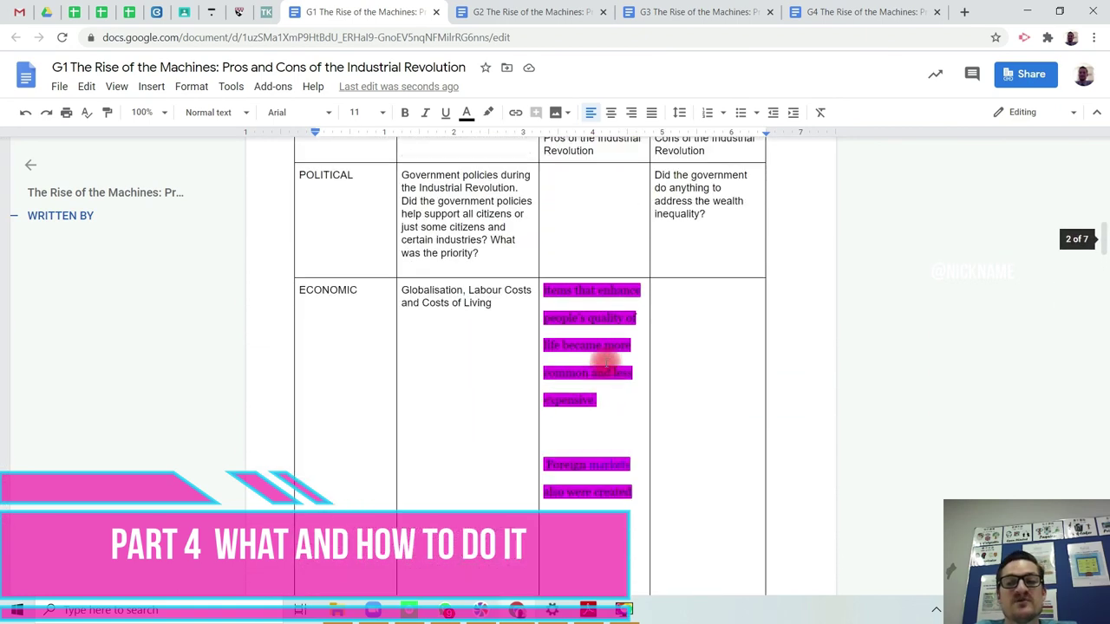
{"action": "scroll", "coordinate": [605, 363], "scroll_direction": "up", "scroll_amount": 15}
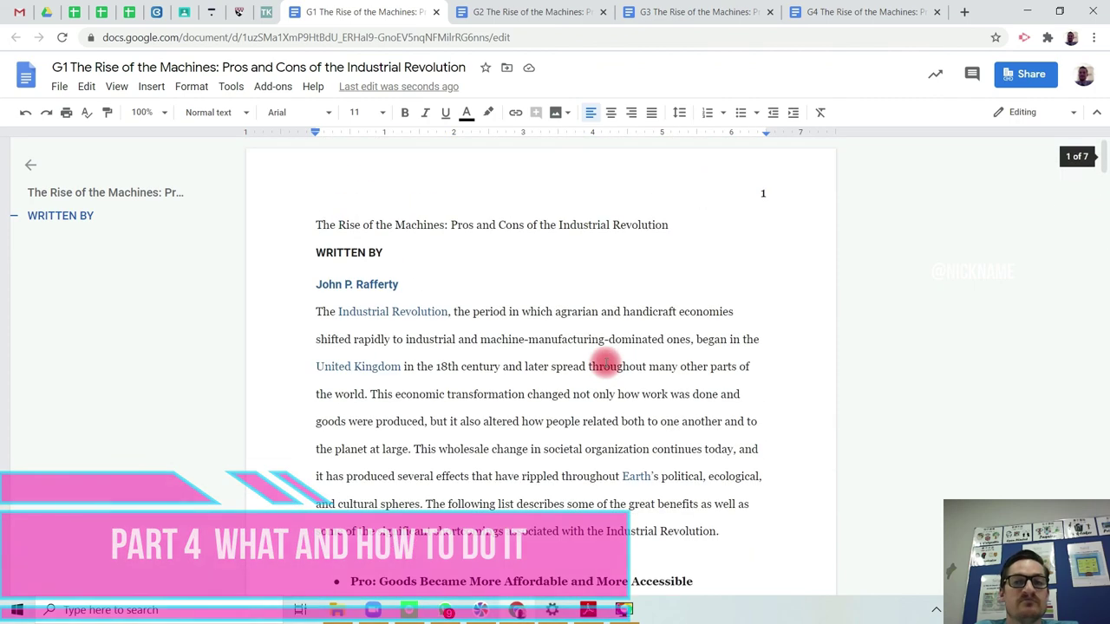